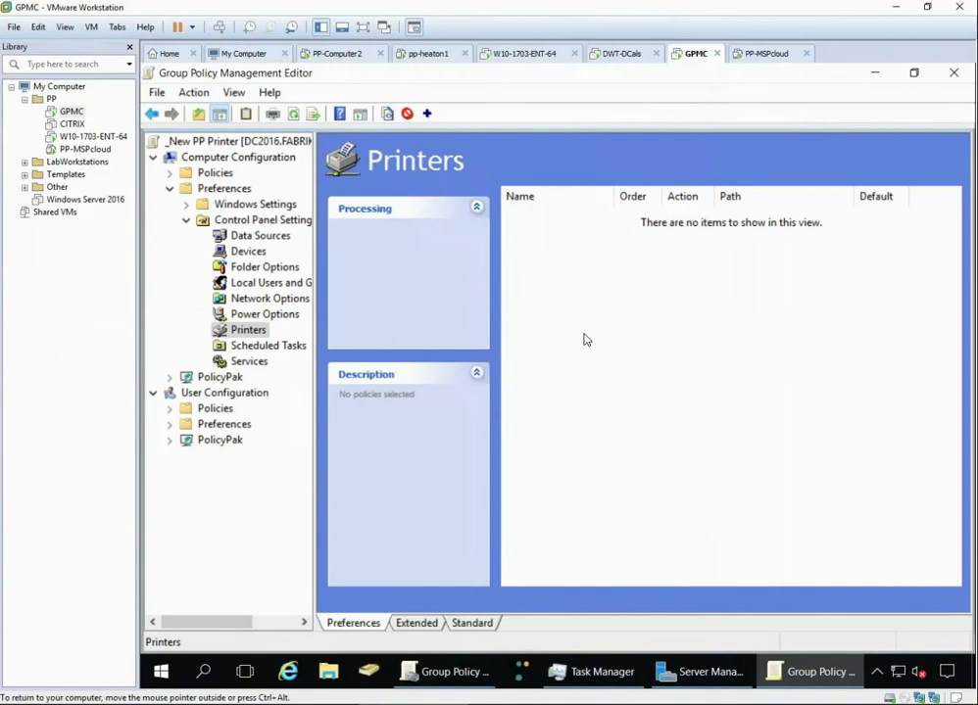
- Examine the kinds of new printer items offered in the computer-side Printers preference
right_click(602, 310)
mouse_move(632, 324)
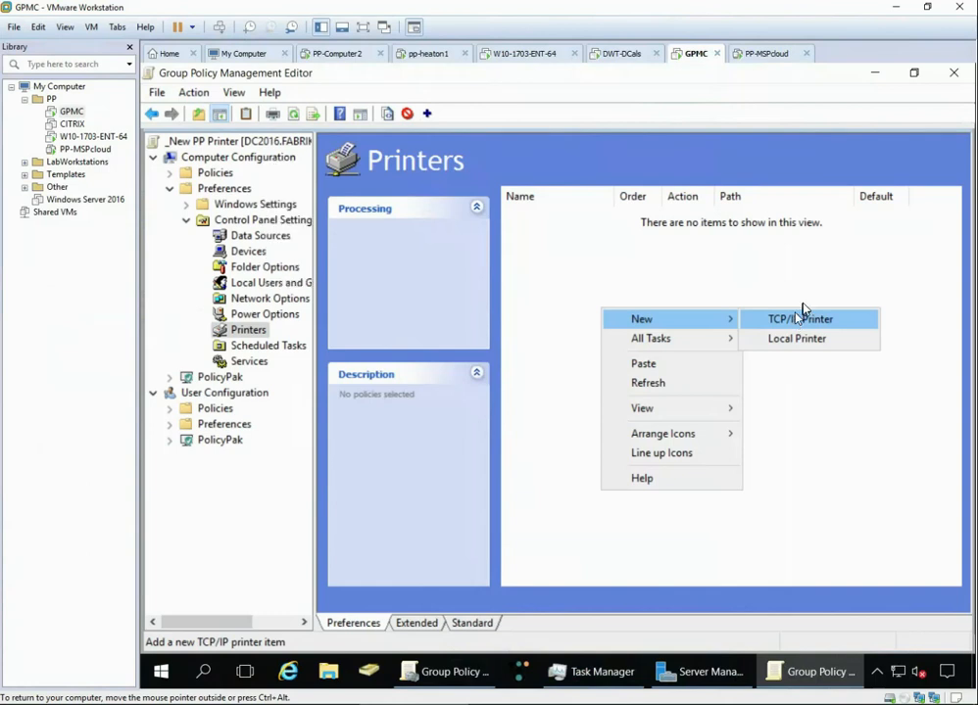
left_click(650, 284)
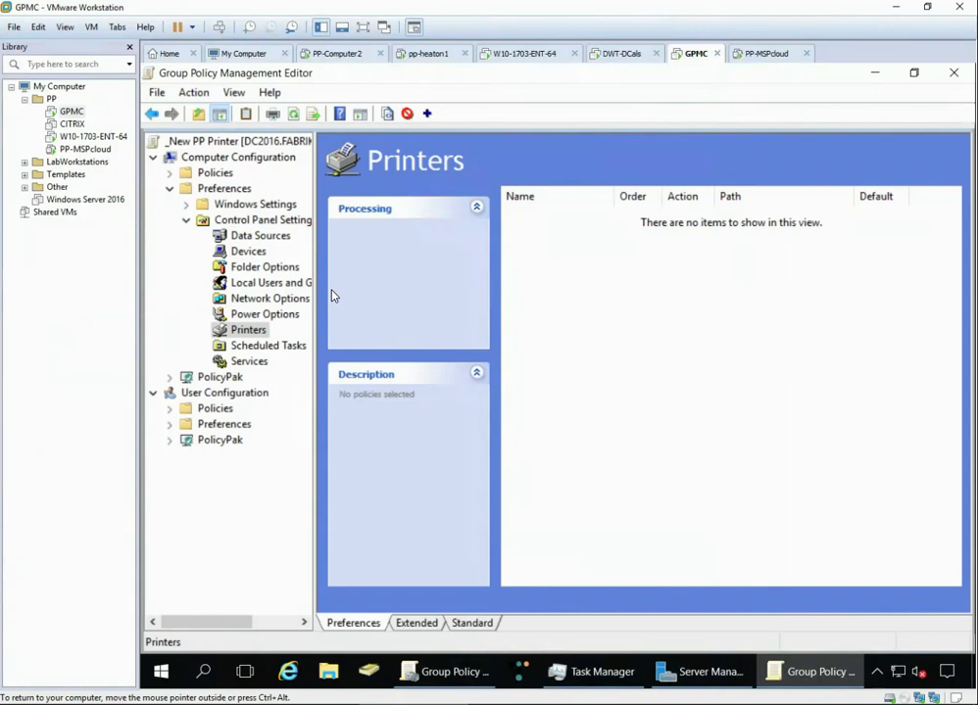
- Switch to the PP-MSPcloud virtual machine and bring up the PP_PrinterDeploy script in Notepad
left_click(187, 225)
left_click(86, 149)
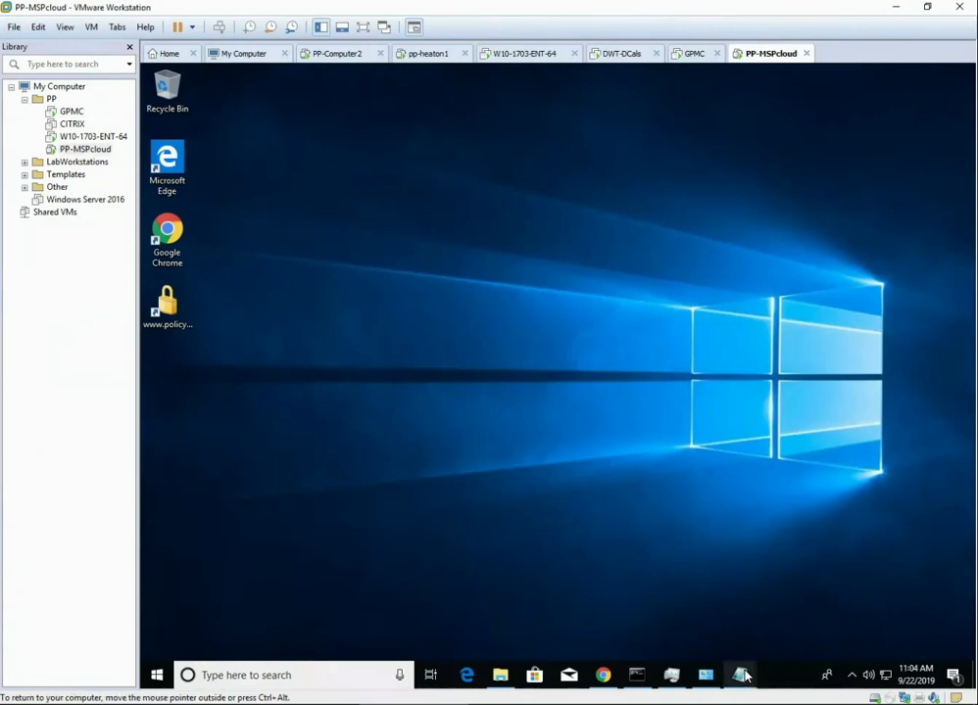
mouse_move(743, 675)
left_click(664, 628)
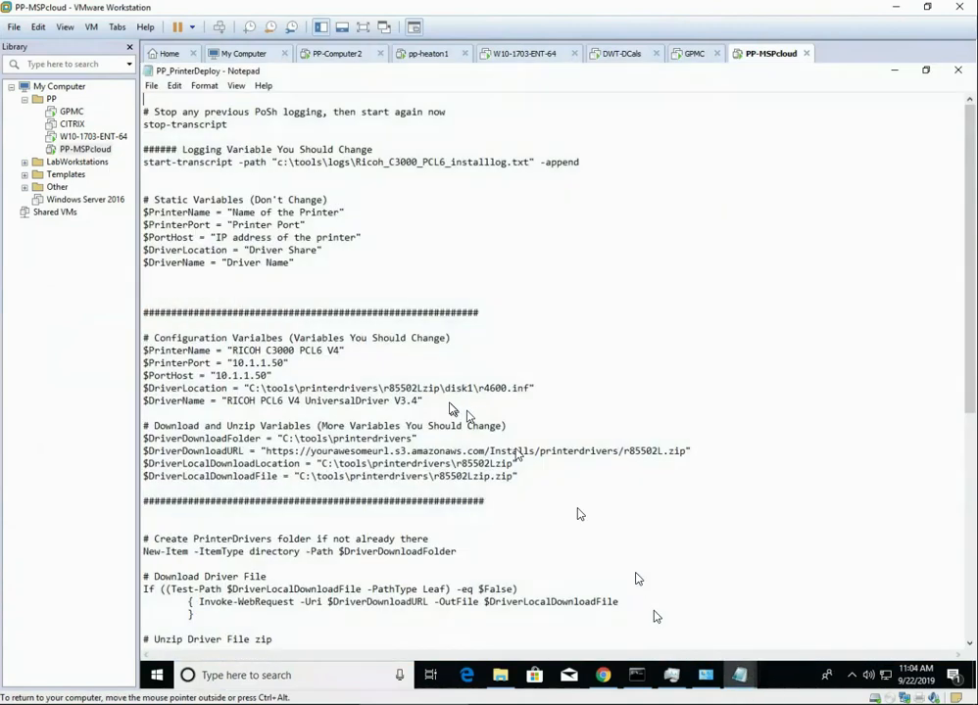
- Examine the script's logging section, covering the stop-transcript command and the folder and file in the start-transcript path
left_click(329, 251)
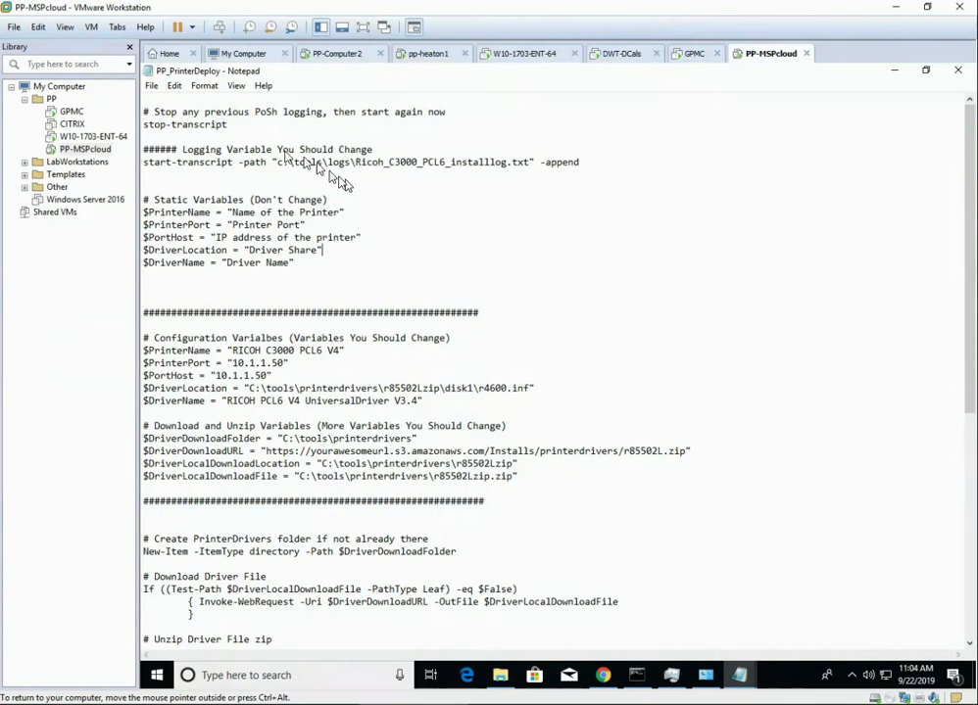
left_click(253, 126)
left_click_drag(250, 127, 145, 128)
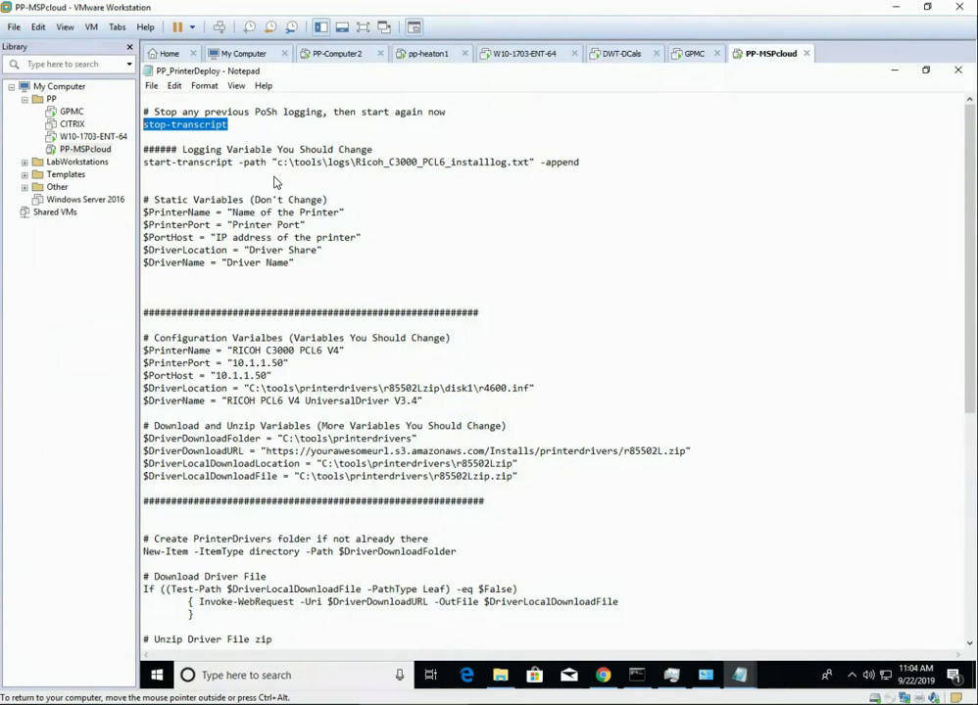
left_click_drag(221, 125, 154, 125)
left_click_drag(593, 171, 144, 165)
left_click(284, 168)
left_click_drag(275, 165, 525, 169)
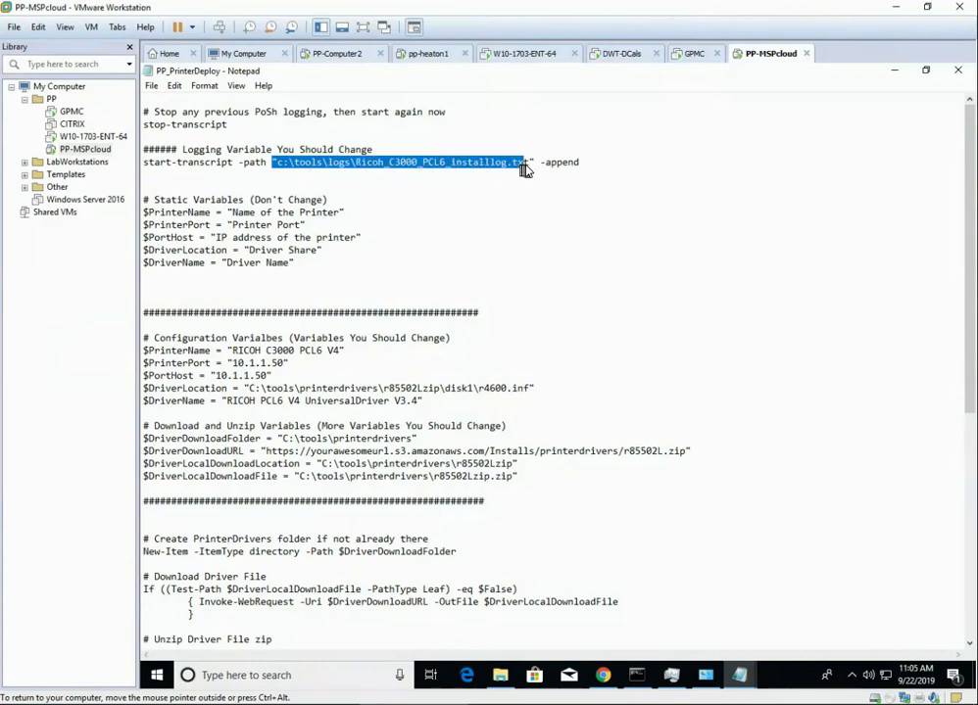
left_click(363, 168)
left_click_drag(324, 168, 299, 166)
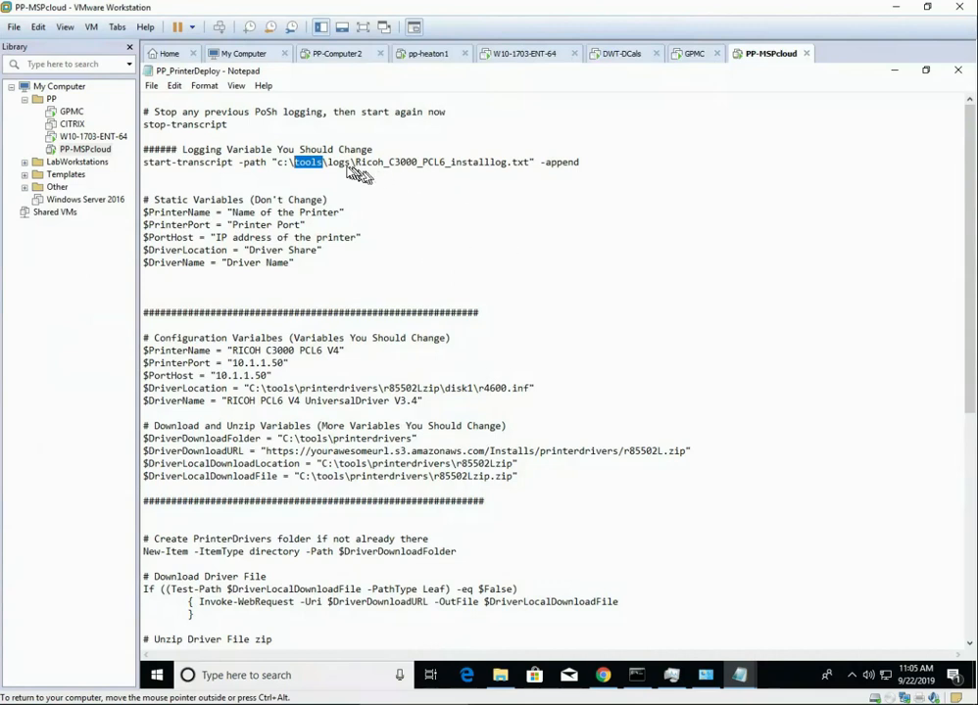
left_click(307, 167)
left_click_drag(282, 166, 528, 167)
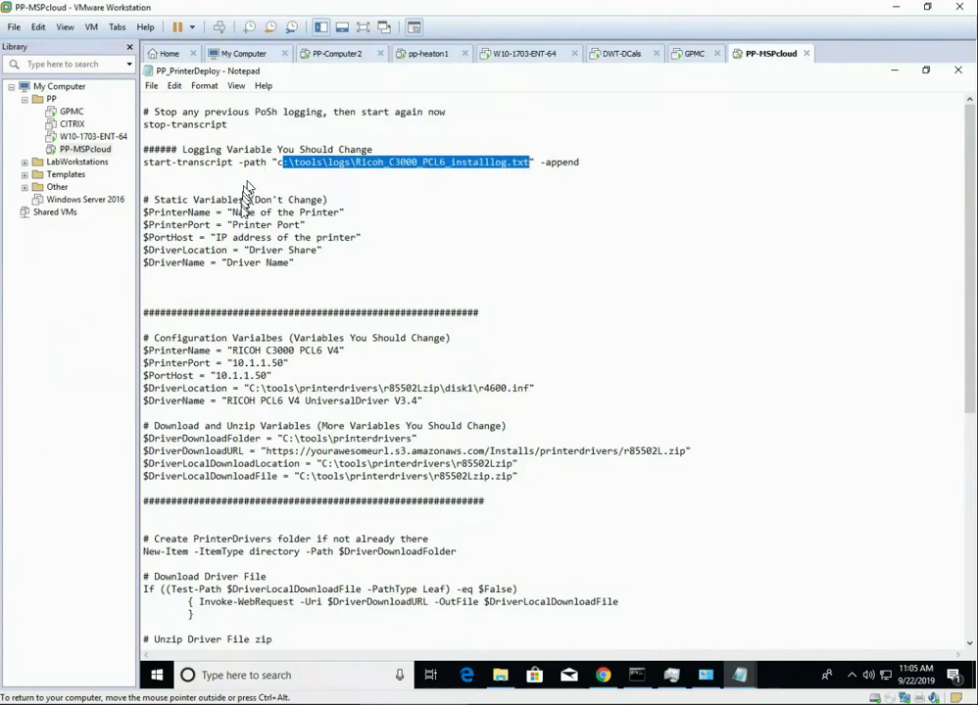
- Review the block of static variables and the two blocks of variables that should be changed
left_click_drag(294, 262, 148, 200)
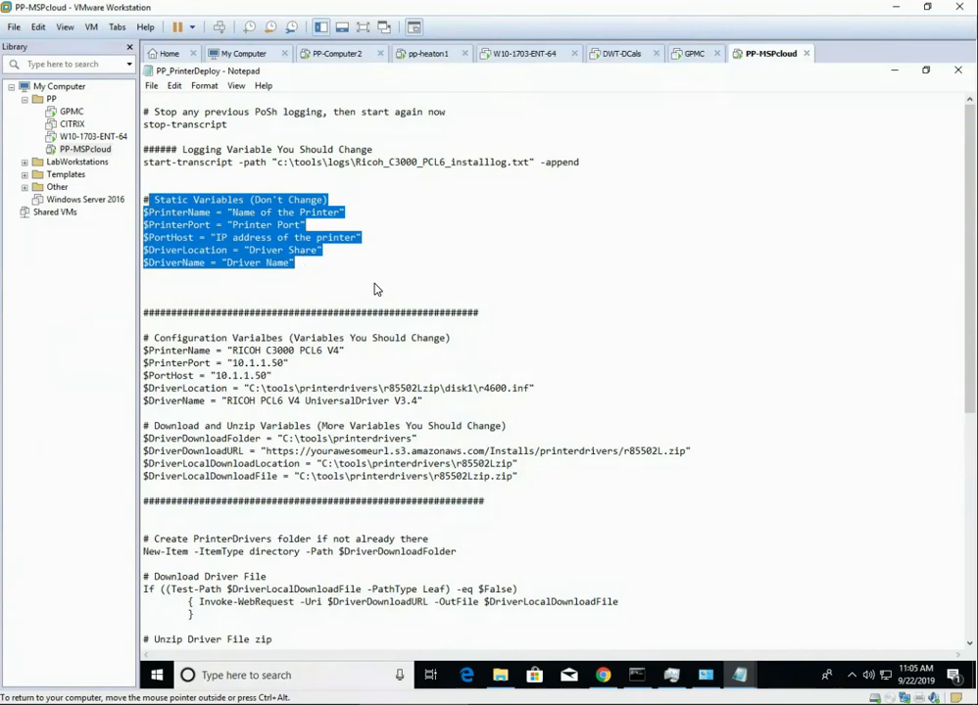
left_click_drag(212, 306, 473, 504)
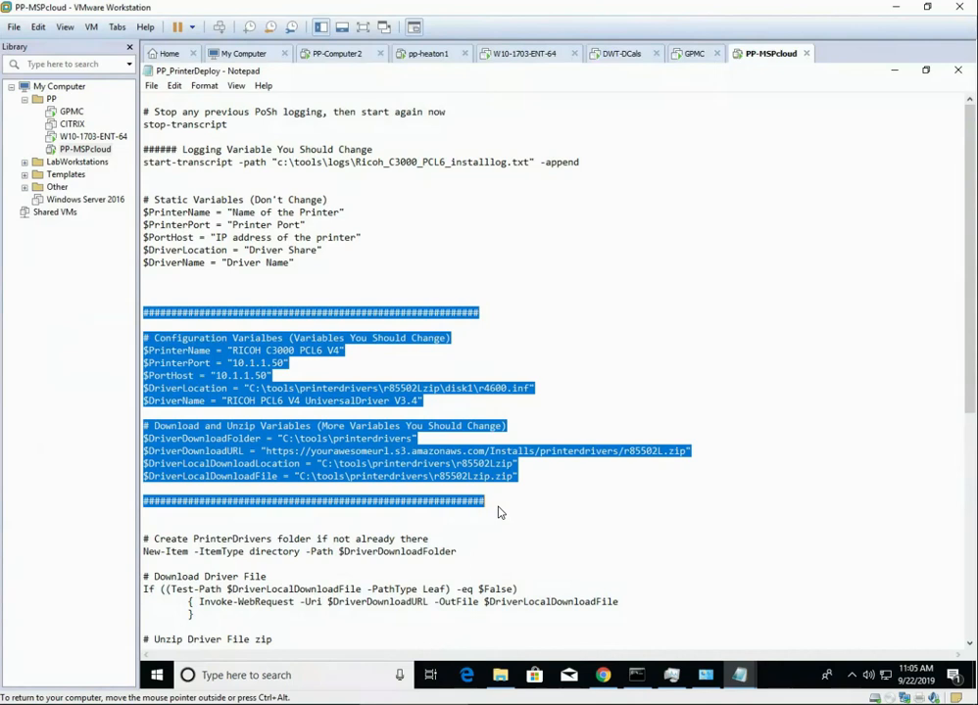
left_click(372, 412)
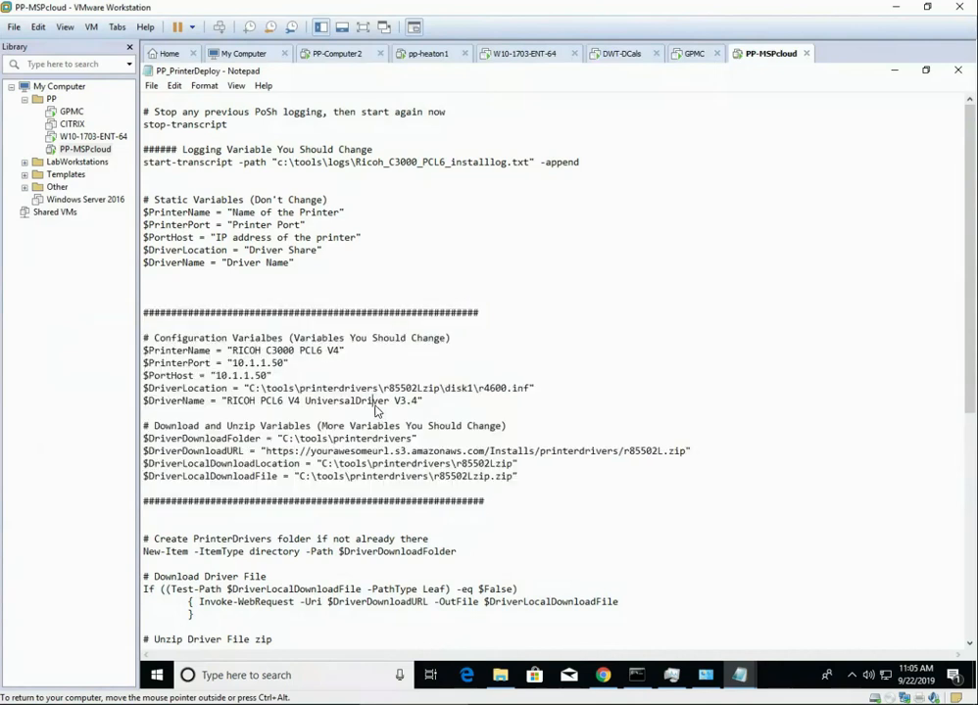
- Examine the configuration values for $PrinterName, $DriverName, $PrinterPort and $PortHost, comparing the printer name with the driver name
double_click(262, 349)
left_click_drag(247, 401, 368, 402)
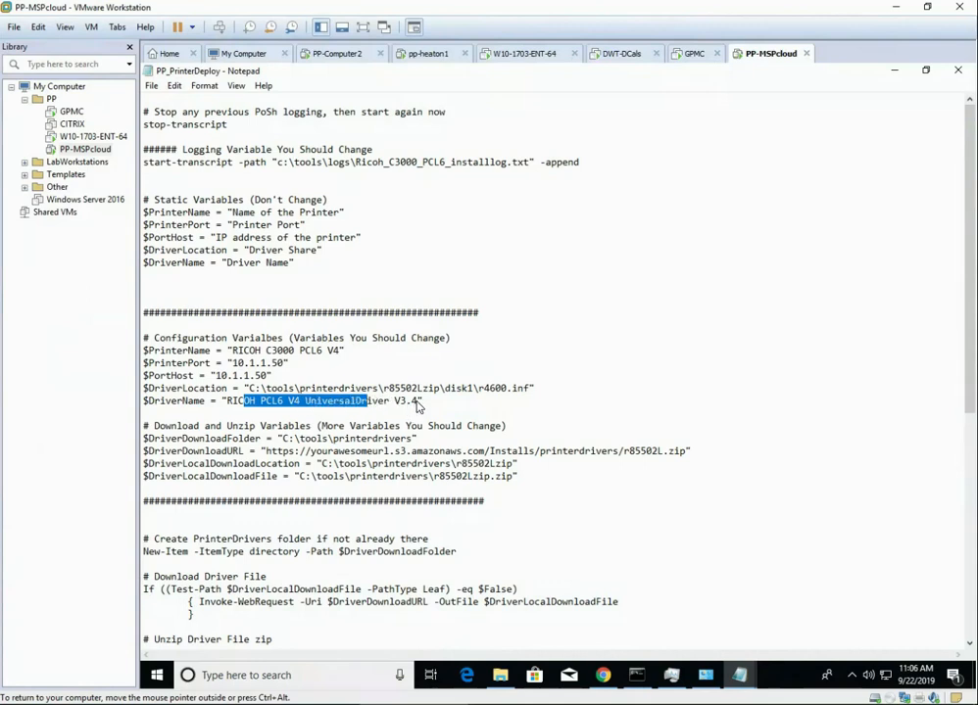
left_click_drag(421, 402, 232, 410)
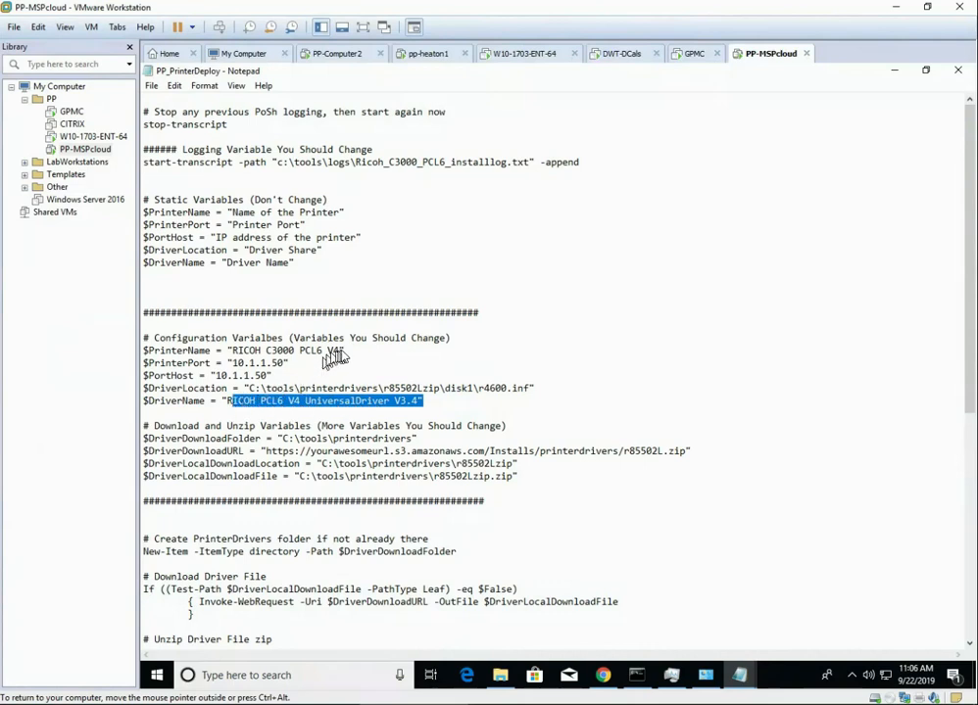
left_click_drag(341, 351, 233, 360)
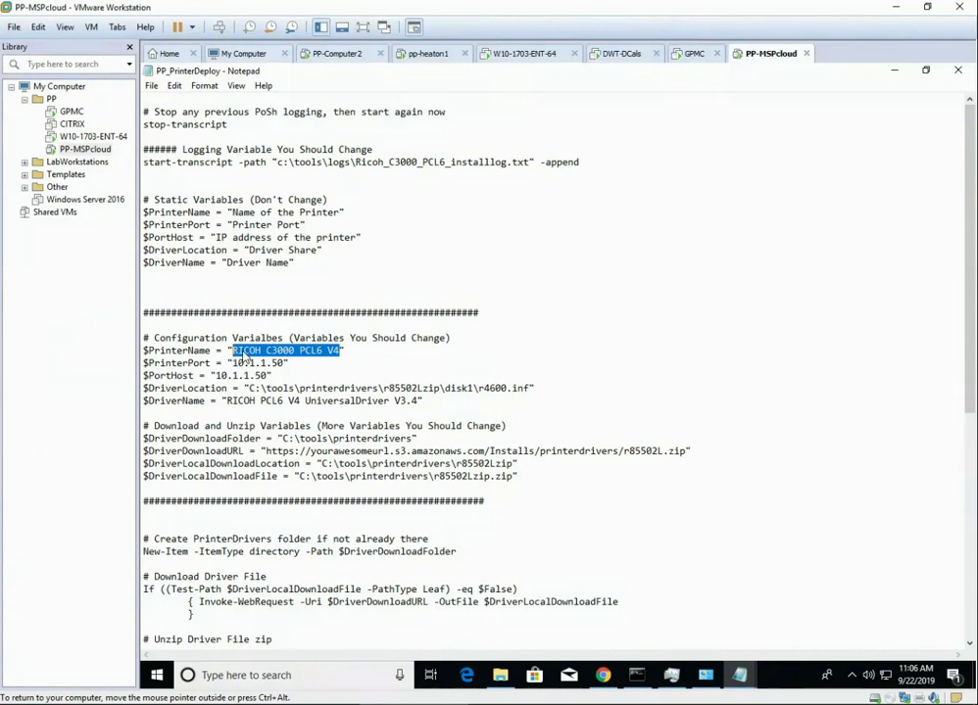
left_click(235, 361)
left_click_drag(232, 351, 306, 355)
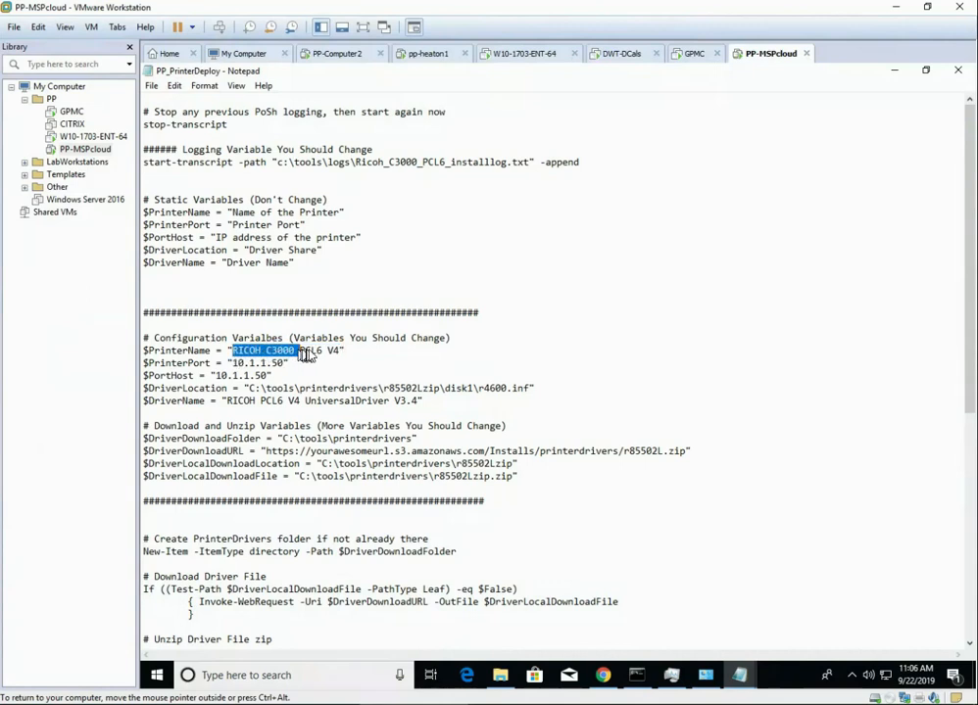
left_click_drag(244, 401, 306, 403)
left_click_drag(232, 364, 288, 366)
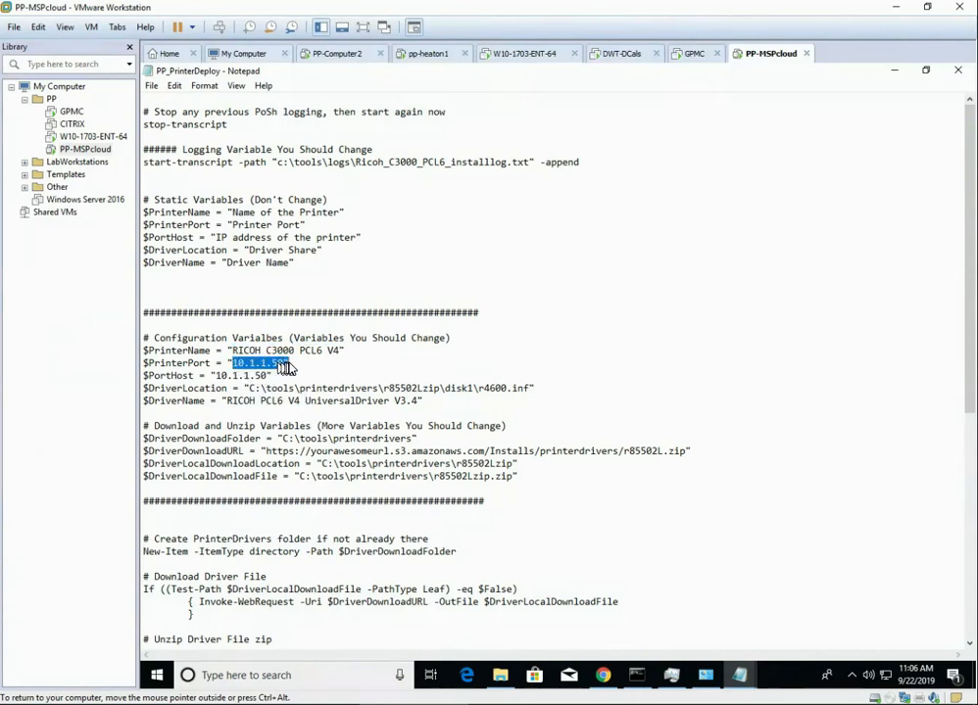
left_click_drag(214, 377, 267, 380)
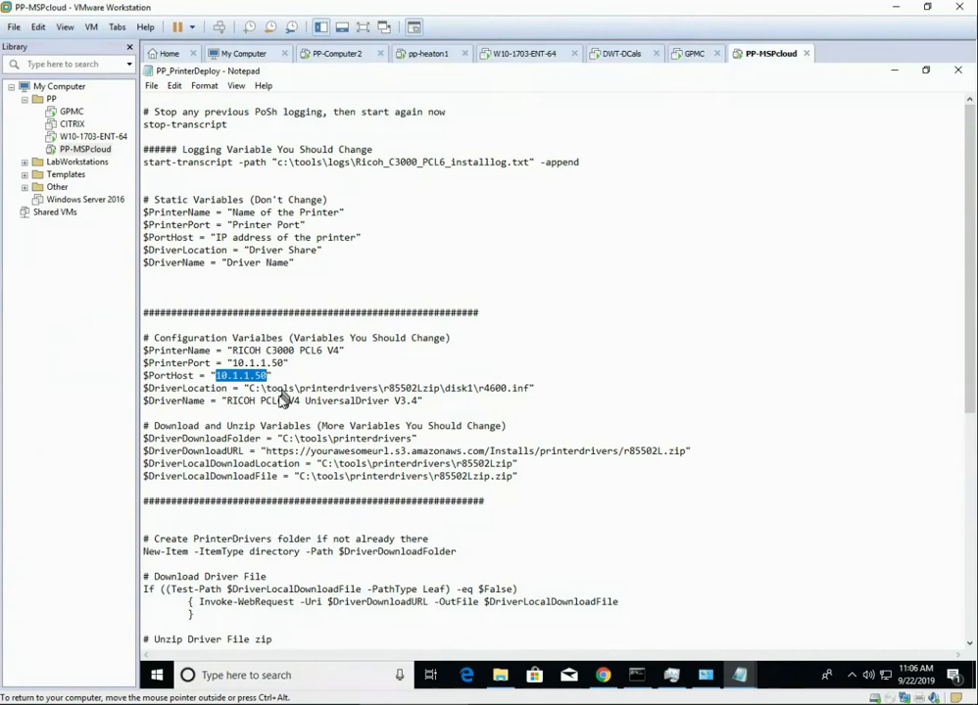
- Examine the $DriverLocation path to the driver's inf file against the local download variables
left_click_drag(251, 389, 526, 390)
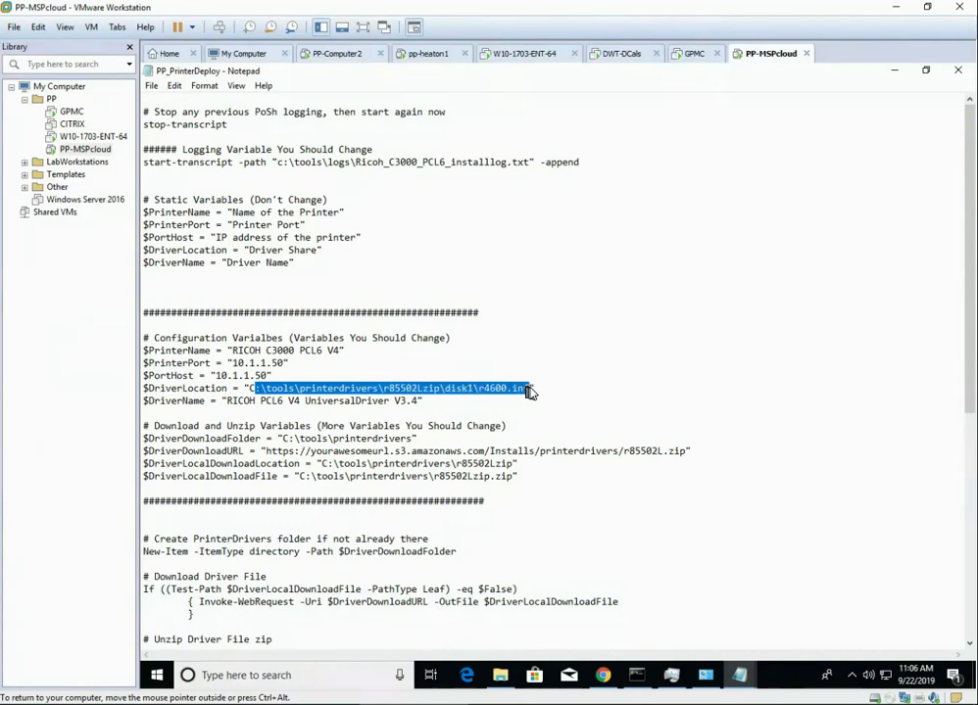
left_click_drag(283, 465, 429, 479)
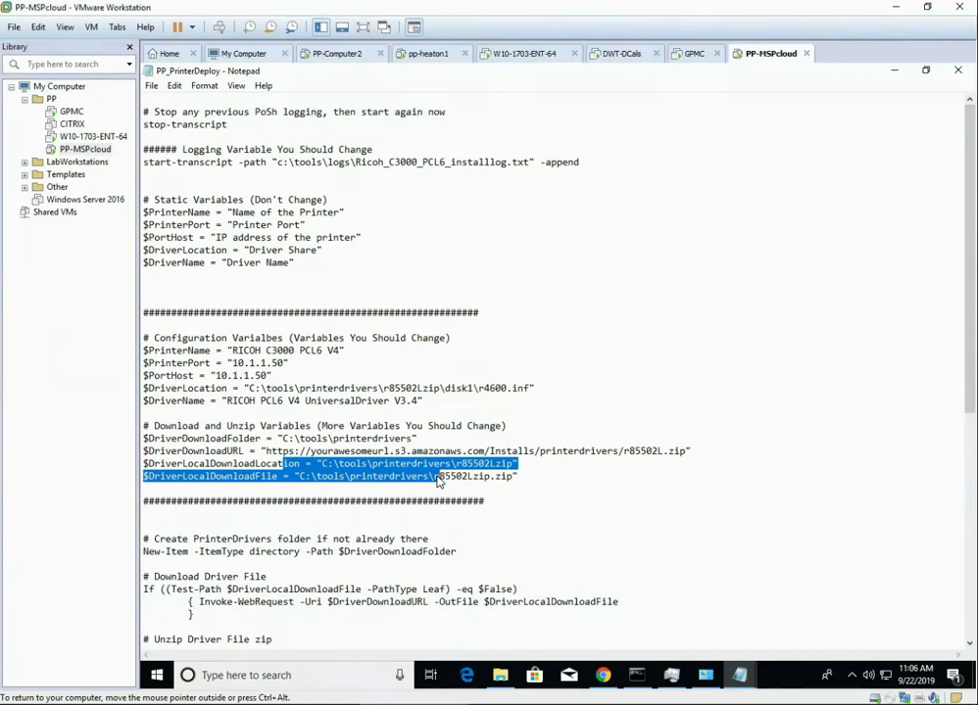
left_click(438, 416)
left_click_drag(529, 392, 253, 390)
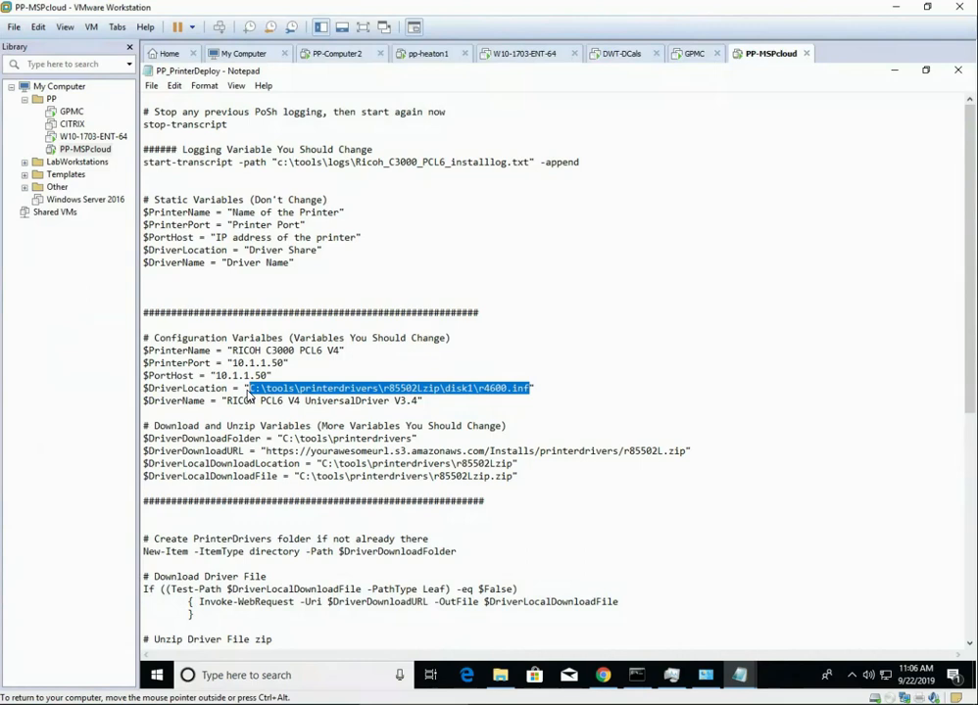
left_click(208, 448)
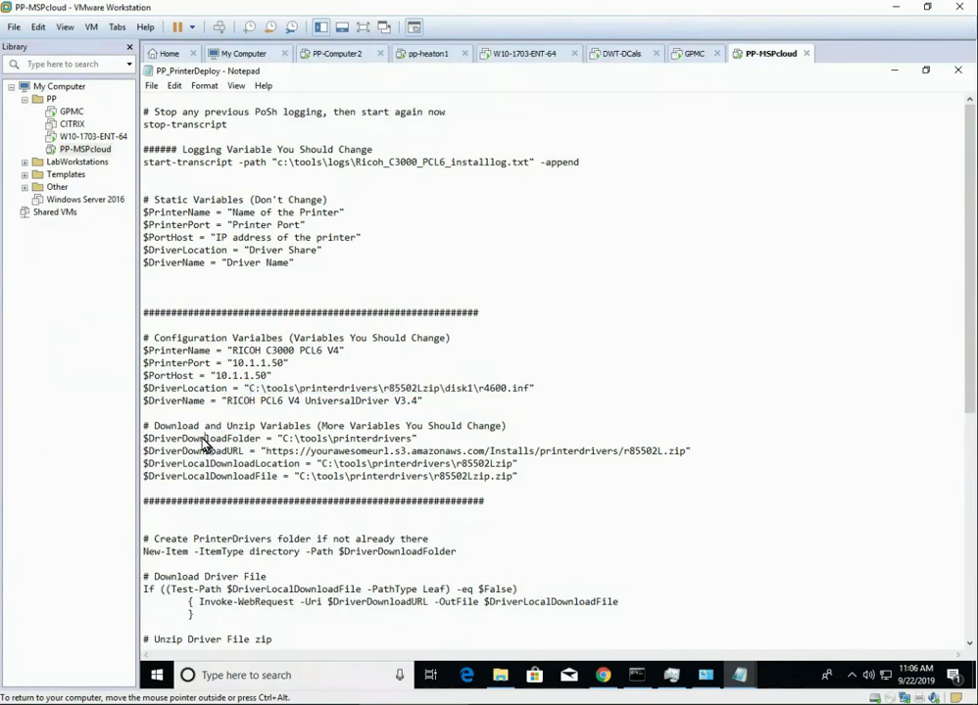
- Examine the $DriverDownloadFolder path and its tools and printerdrivers folders
left_click(229, 440)
left_click_drag(417, 441, 281, 443)
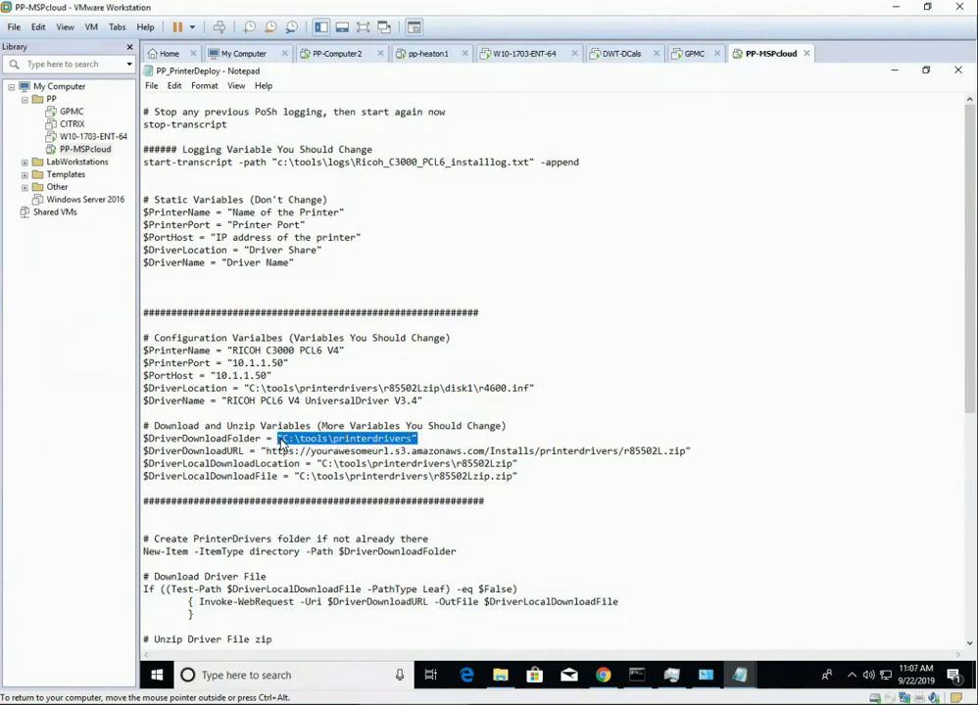
left_click(308, 440)
left_click_drag(334, 440, 298, 440)
left_click_drag(418, 439, 338, 449)
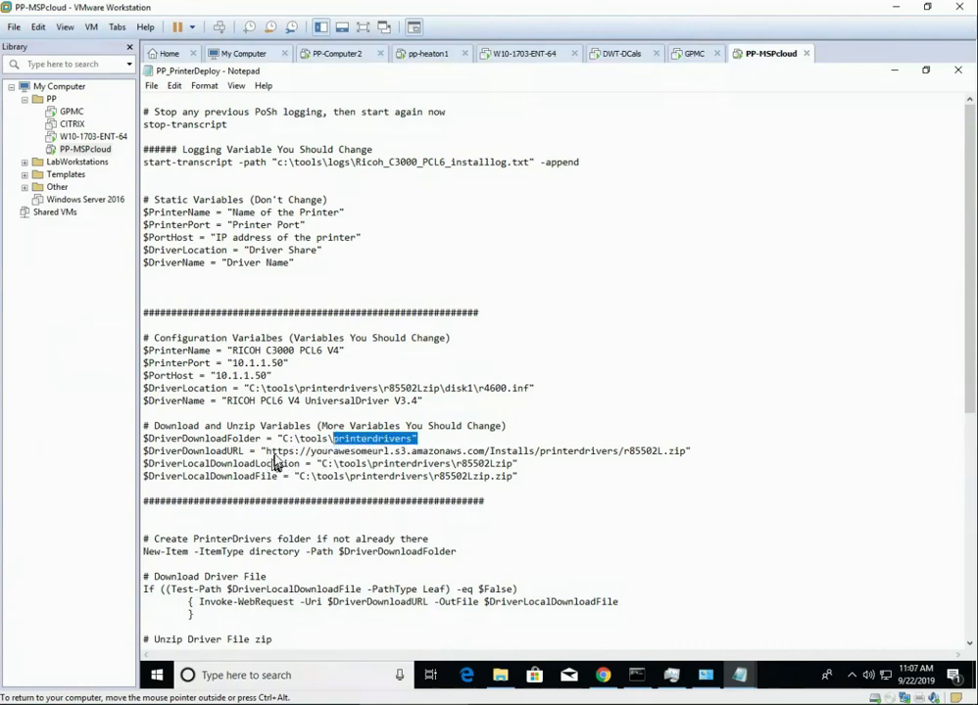
- Compare the zip name in $DriverDownloadURL with the folder and file names in $DriverLocalDownloadLocation and $DriverLocalDownloadFile
left_click_drag(266, 453, 688, 455)
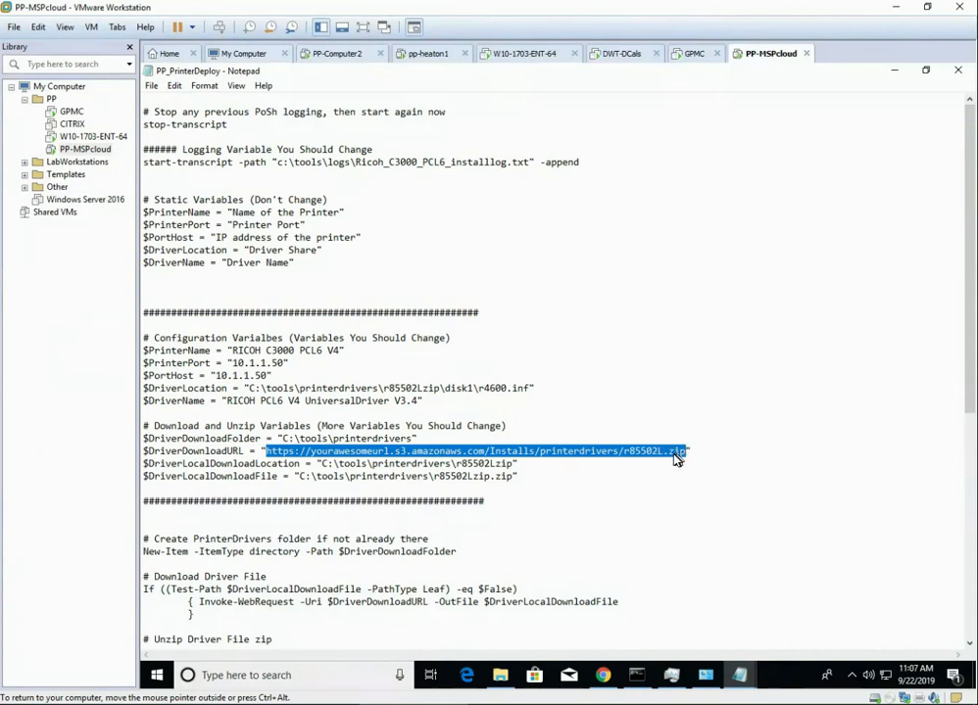
left_click(520, 467)
left_click_drag(520, 469, 326, 474)
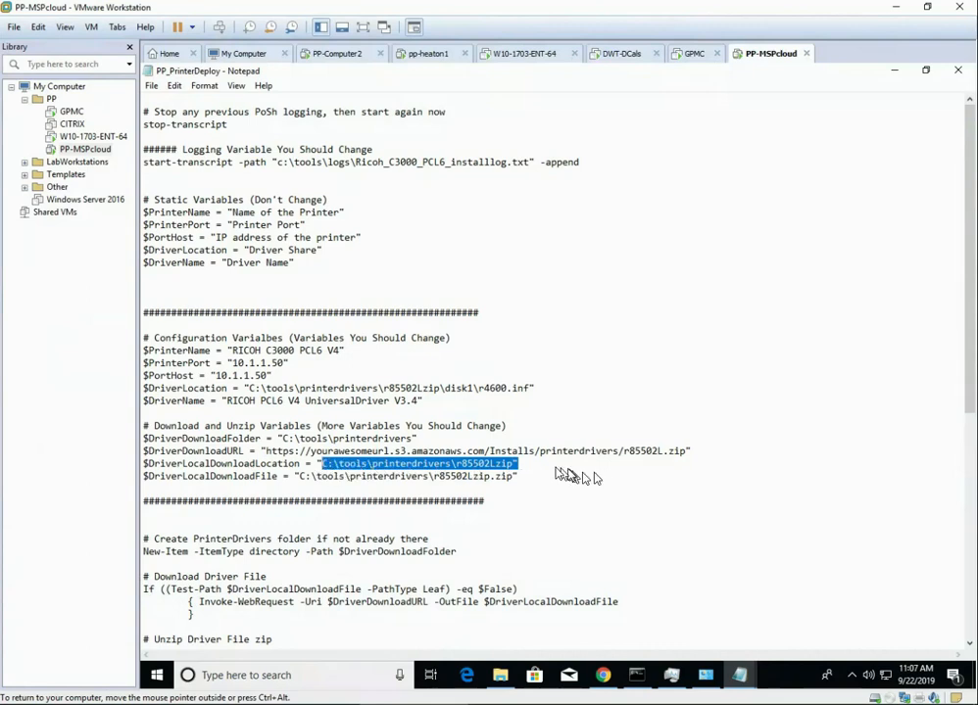
left_click(512, 468)
left_click_drag(509, 474, 467, 475)
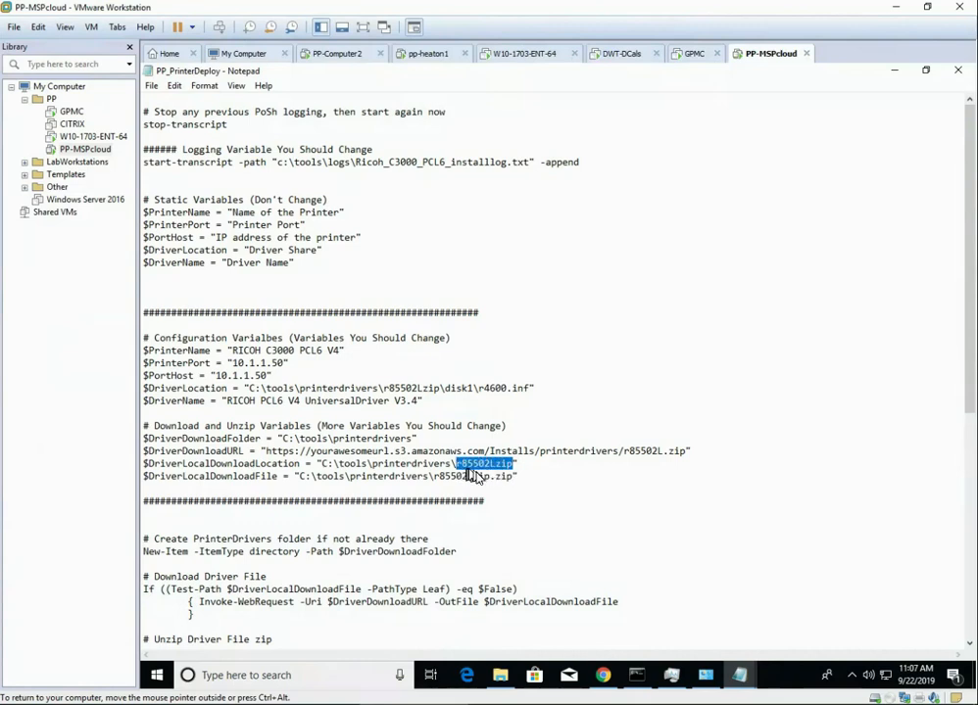
left_click_drag(283, 477, 509, 480)
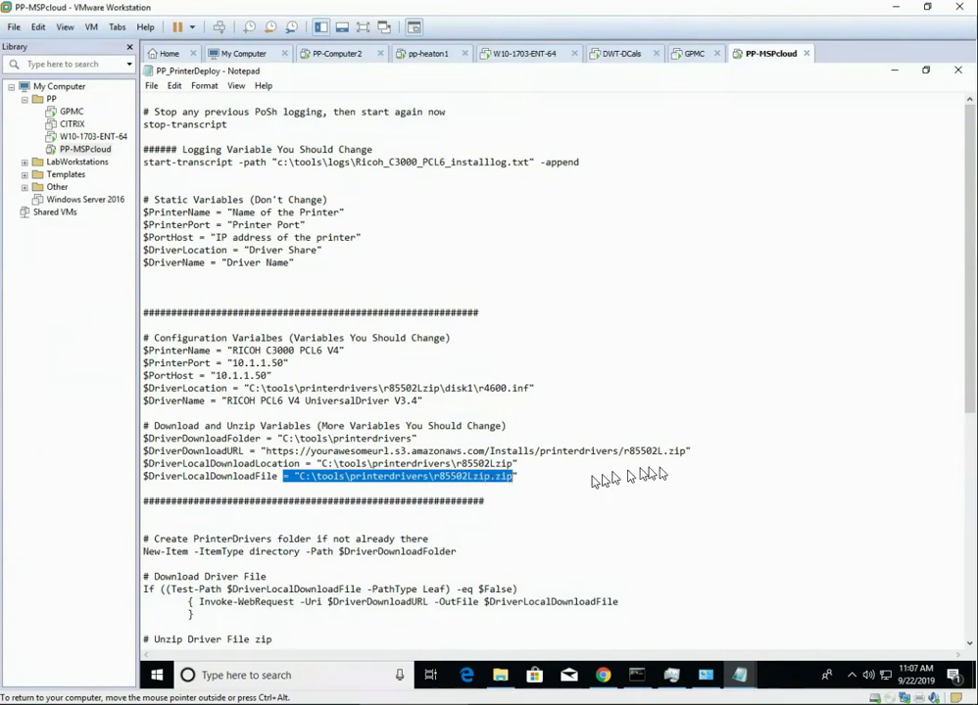
left_click_drag(691, 452, 627, 460)
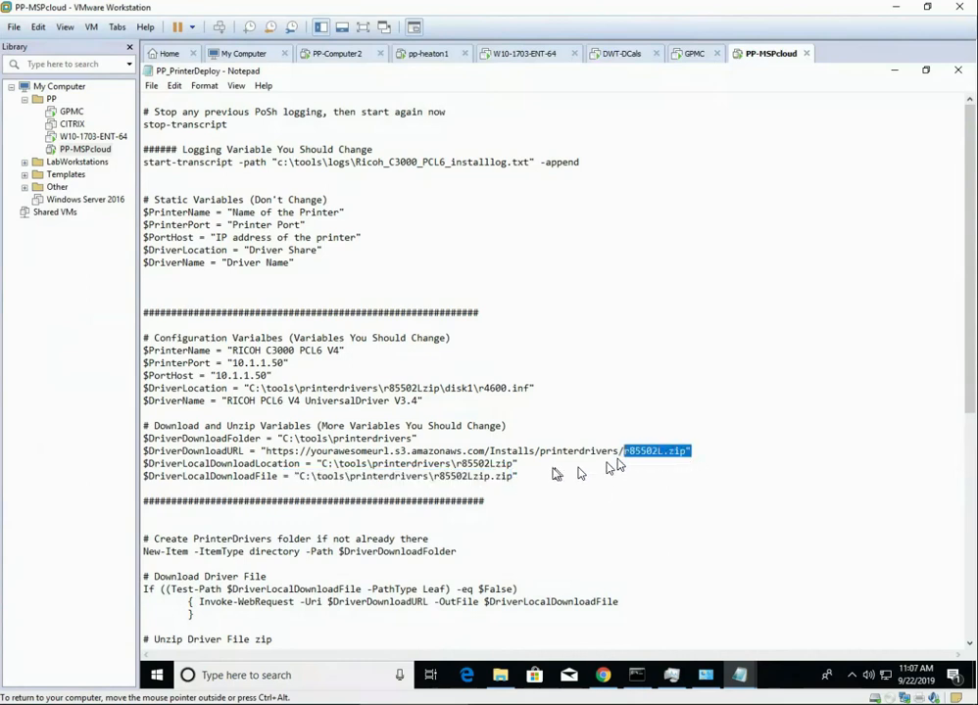
left_click_drag(515, 479, 438, 482)
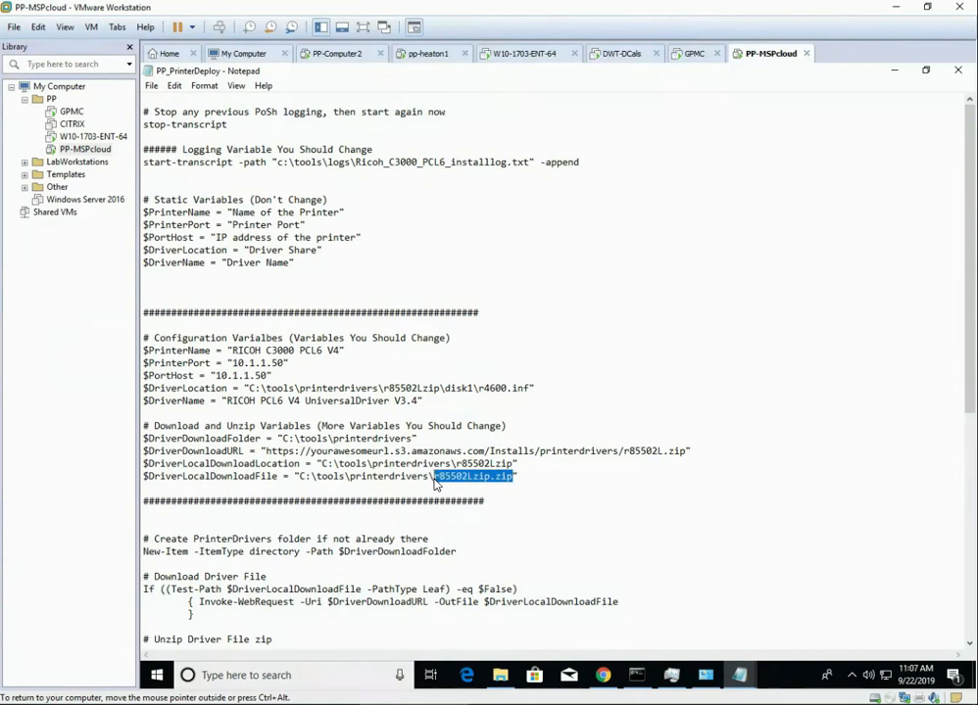
left_click(495, 479)
left_click_drag(692, 454, 632, 460)
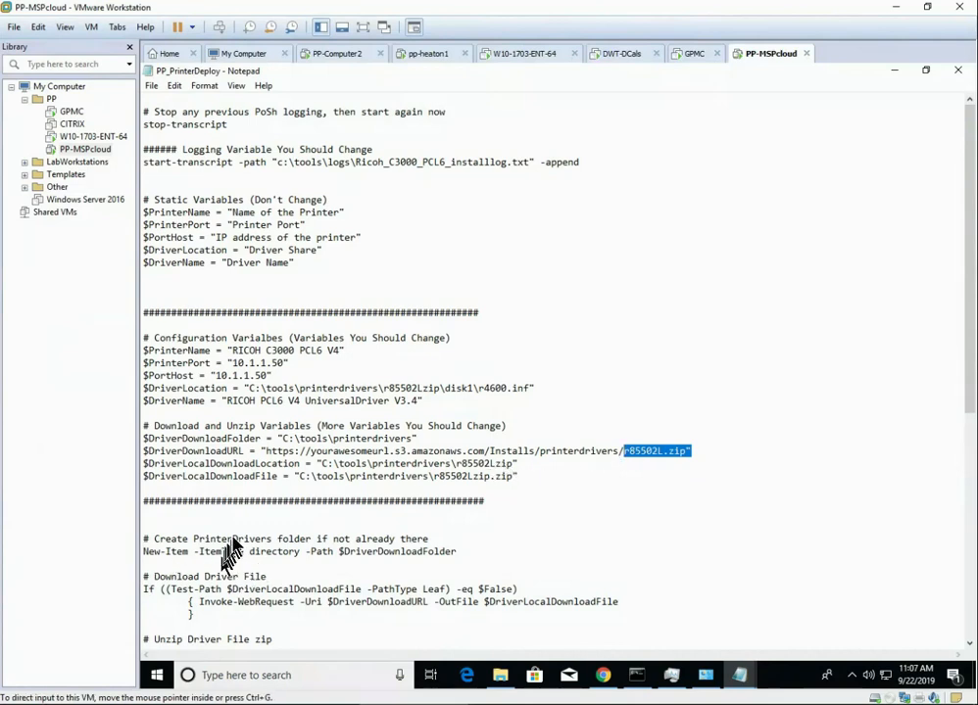
- Examine the New-Item command that creates the PrinterDrivers folder and the $DriverDownloadFolder path it uses
scroll(250, 552, "down", 3)
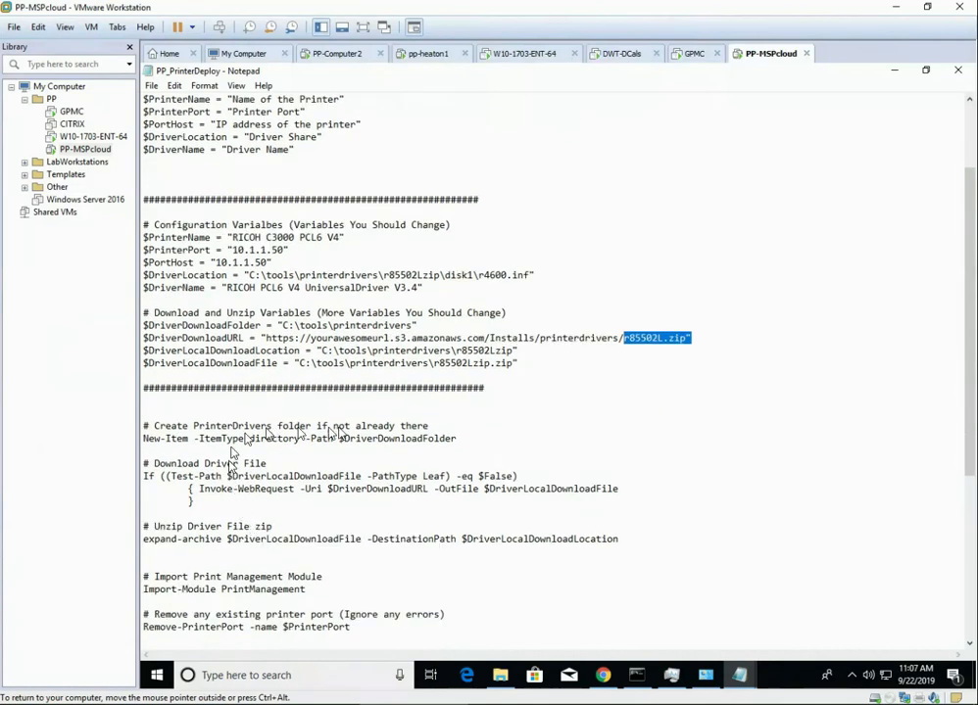
left_click_drag(165, 428, 402, 443)
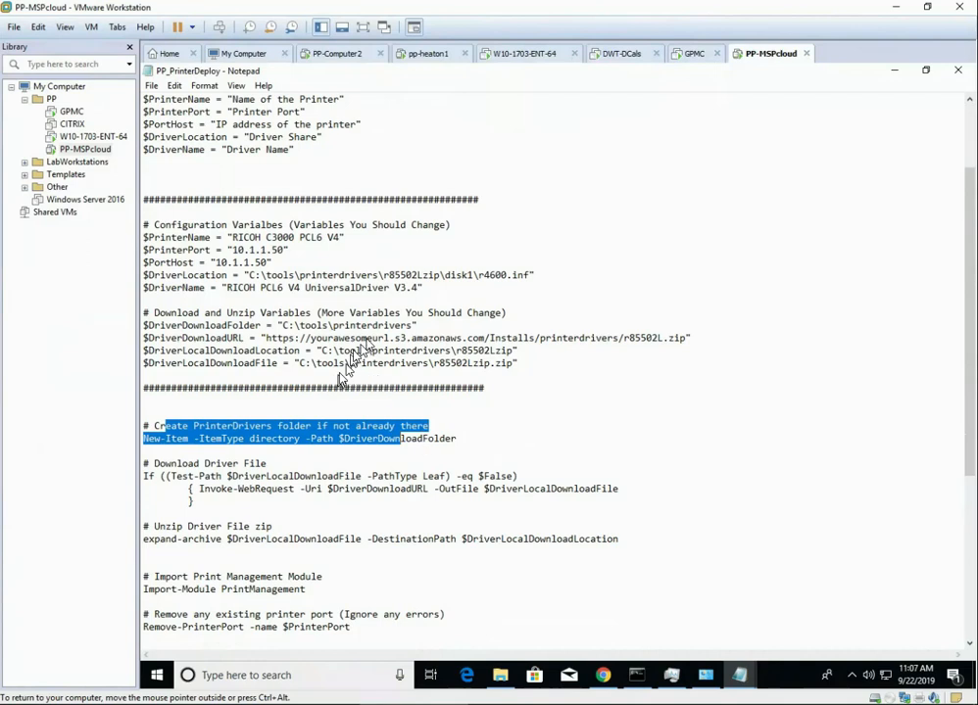
left_click_drag(385, 326, 283, 326)
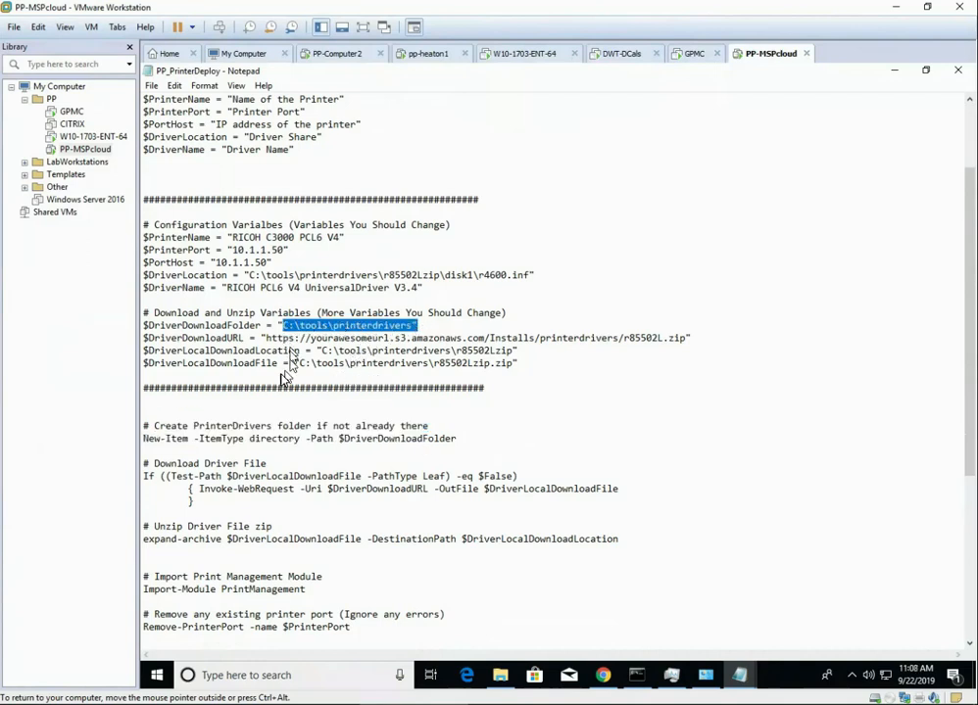
- Examine the driver download and unzip commands against the $DriverLocalDownloadLocation folder path
left_click_drag(189, 464, 266, 477)
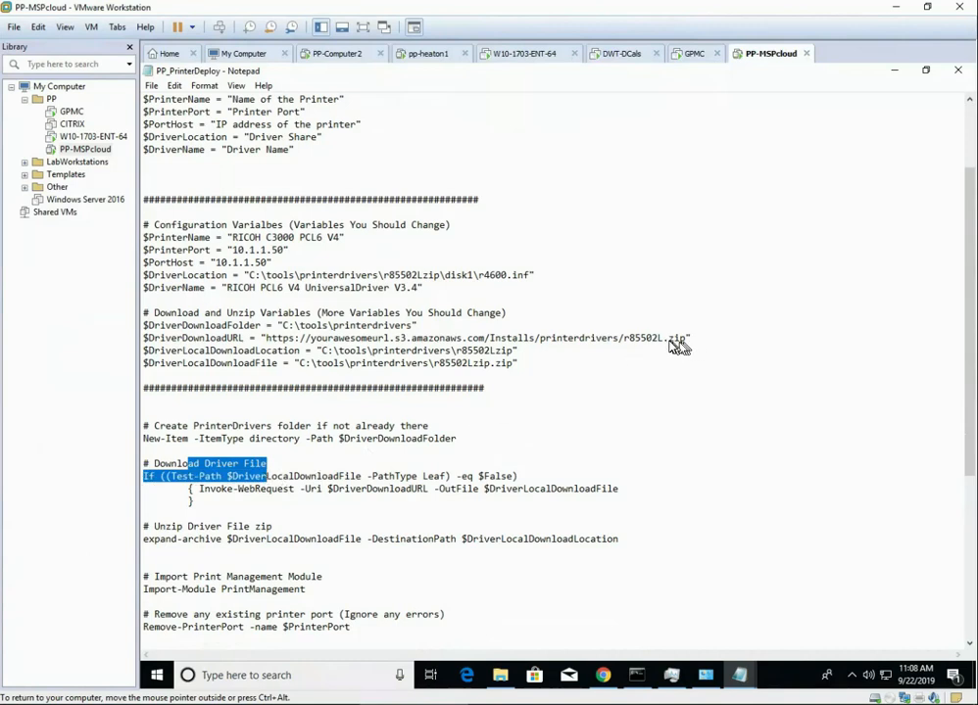
left_click(341, 479)
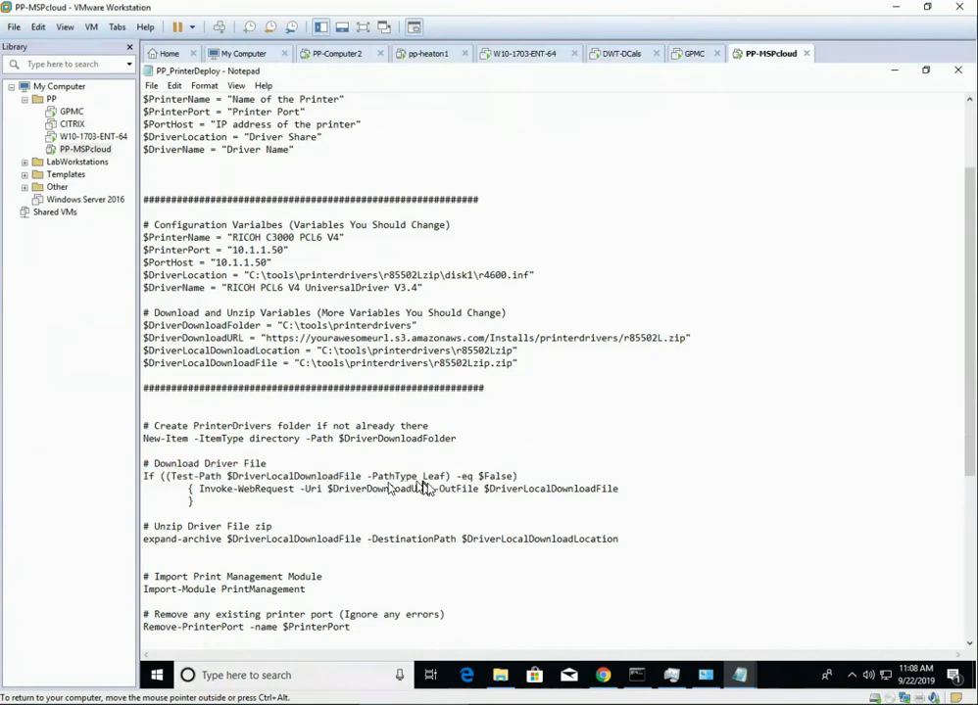
left_click_drag(456, 489, 550, 489)
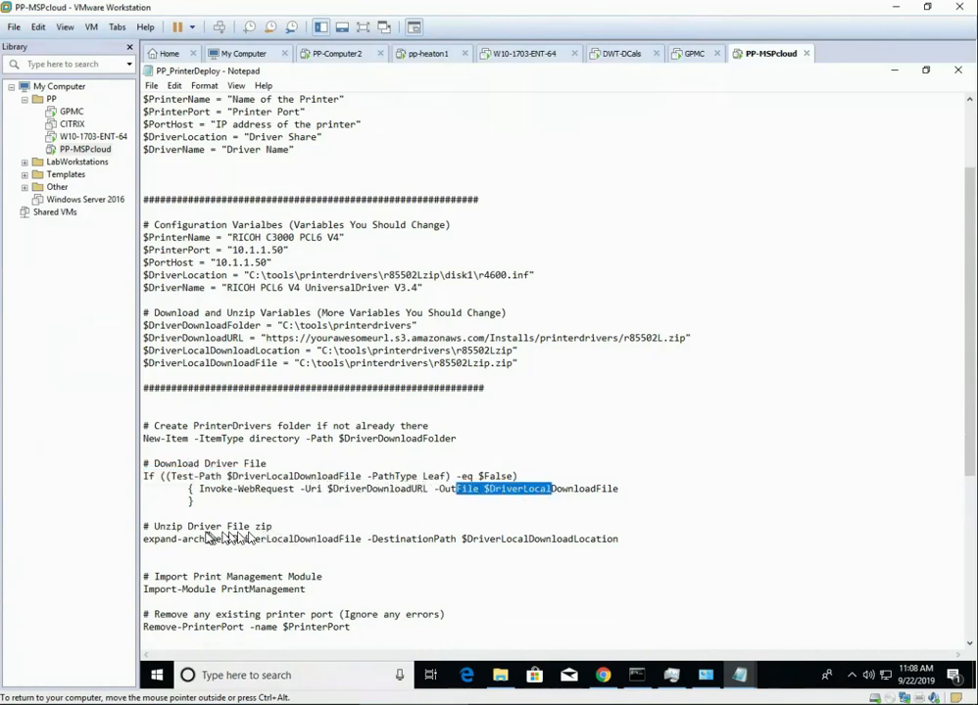
left_click_drag(193, 527, 262, 541)
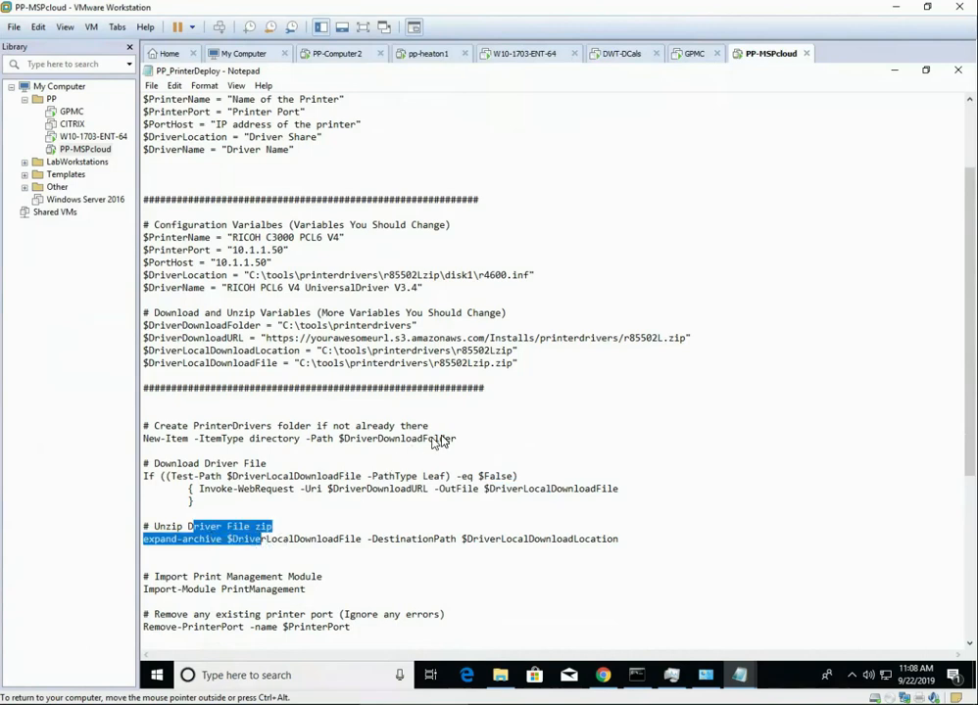
left_click_drag(509, 351, 466, 353)
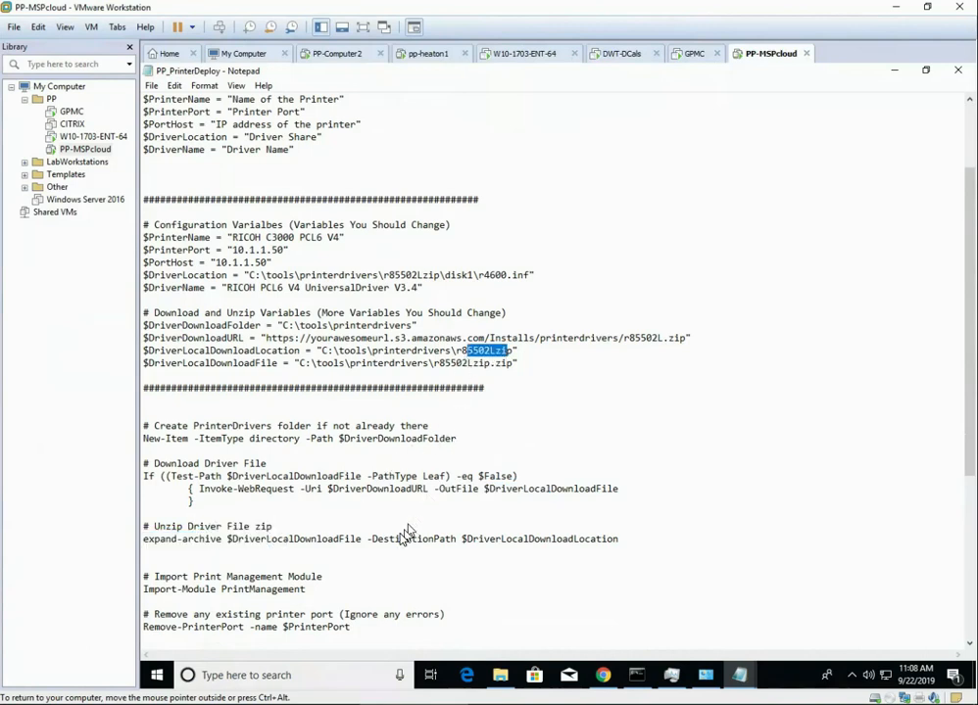
- Review the commands from the PrintManagement import through adding the port, driver and printer to the mono or color print setting
scroll(309, 558, "down", 3)
scroll(310, 556, "down", 1)
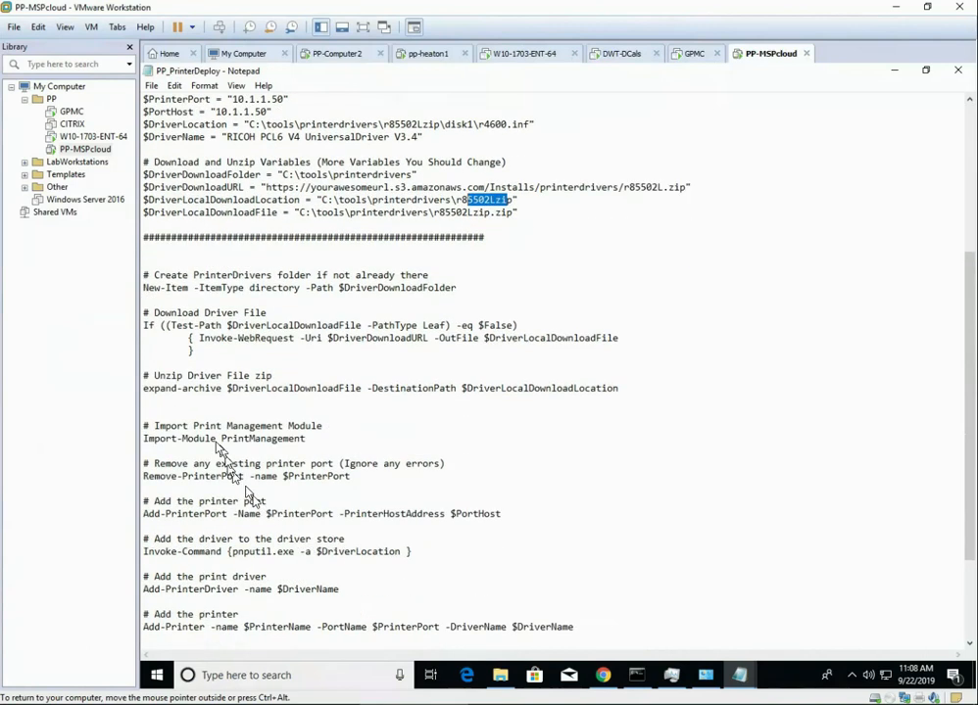
scroll(275, 455, "down", 2)
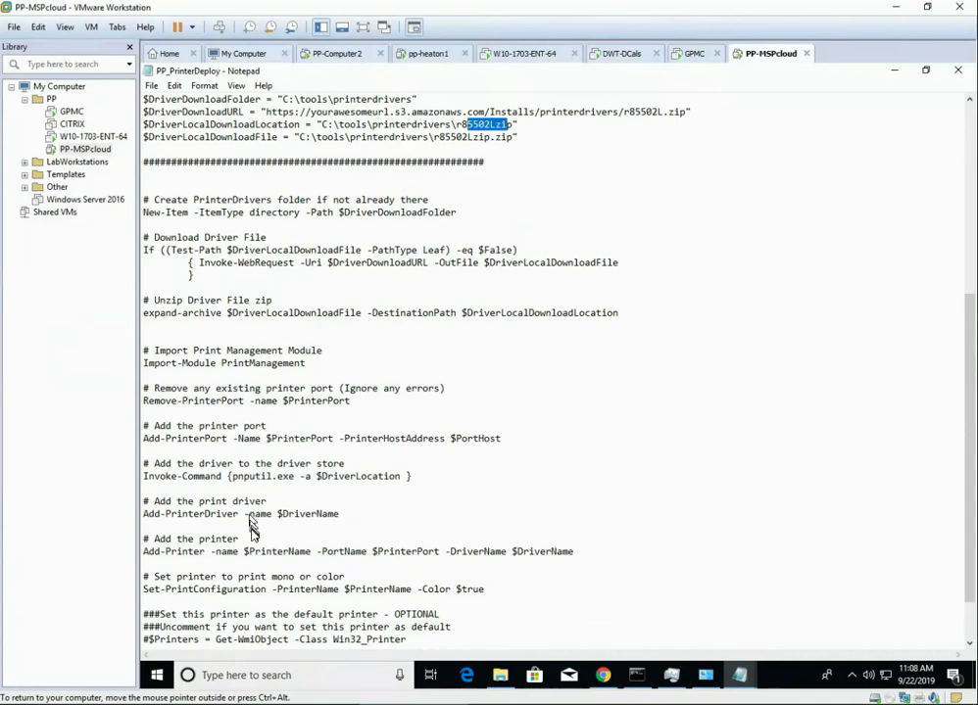
scroll(251, 522, "down", 2)
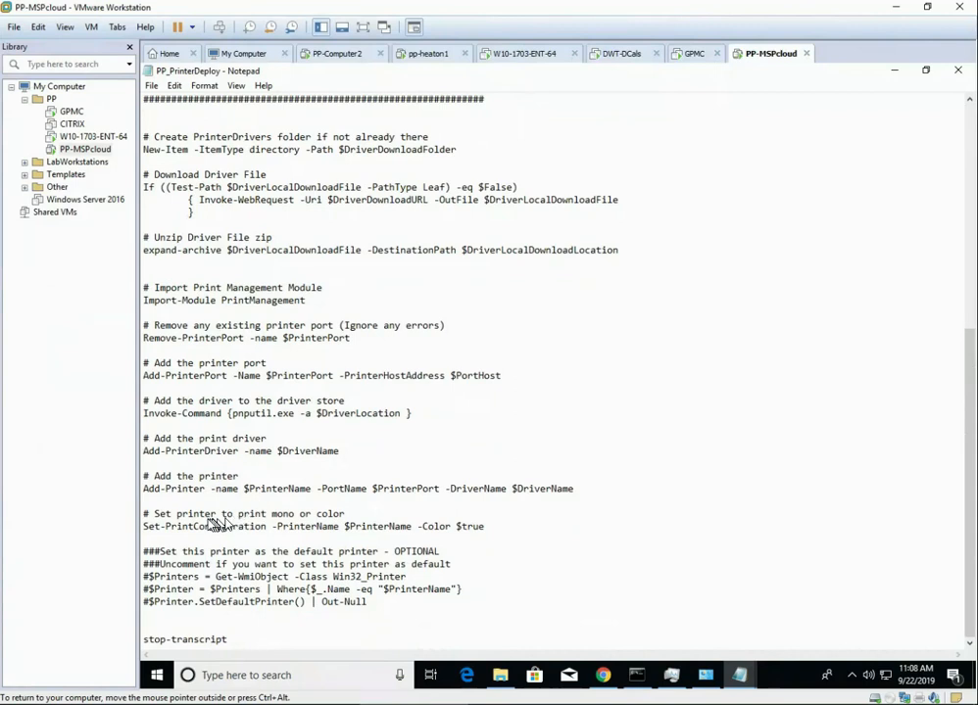
left_click_drag(188, 517, 423, 527)
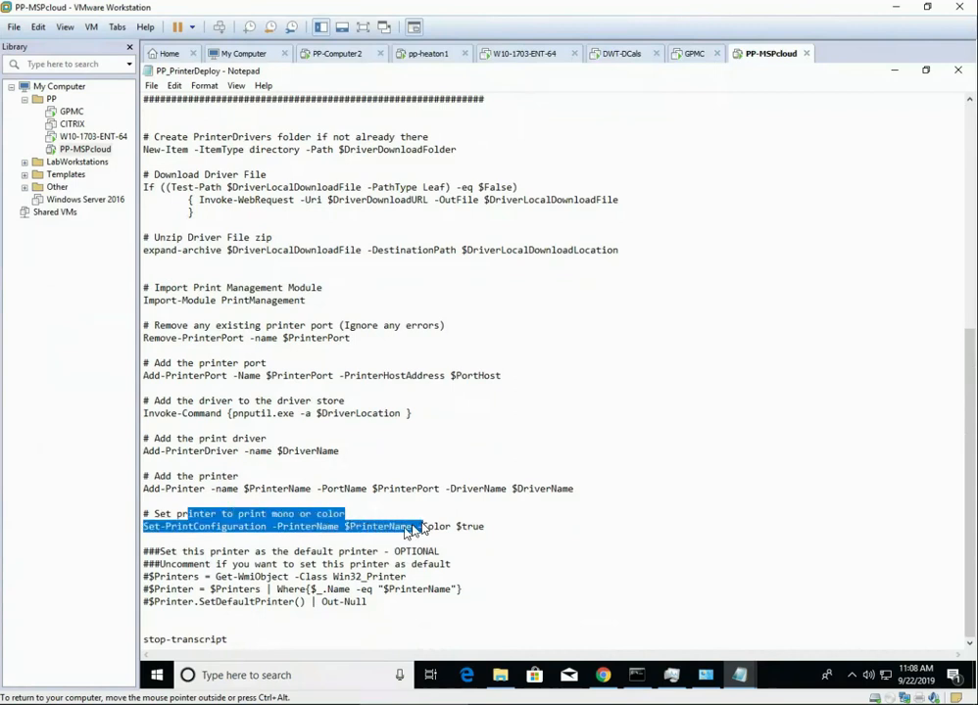
- Examine the optional commented-out lines that set this printer as the default
left_click_drag(196, 555, 274, 608)
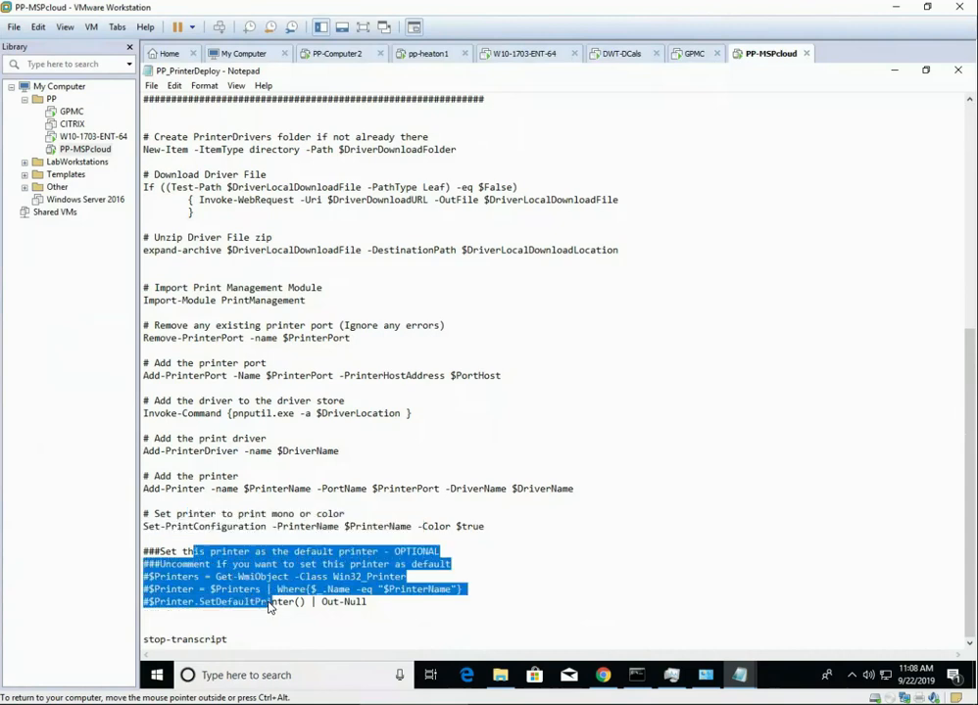
left_click(267, 554)
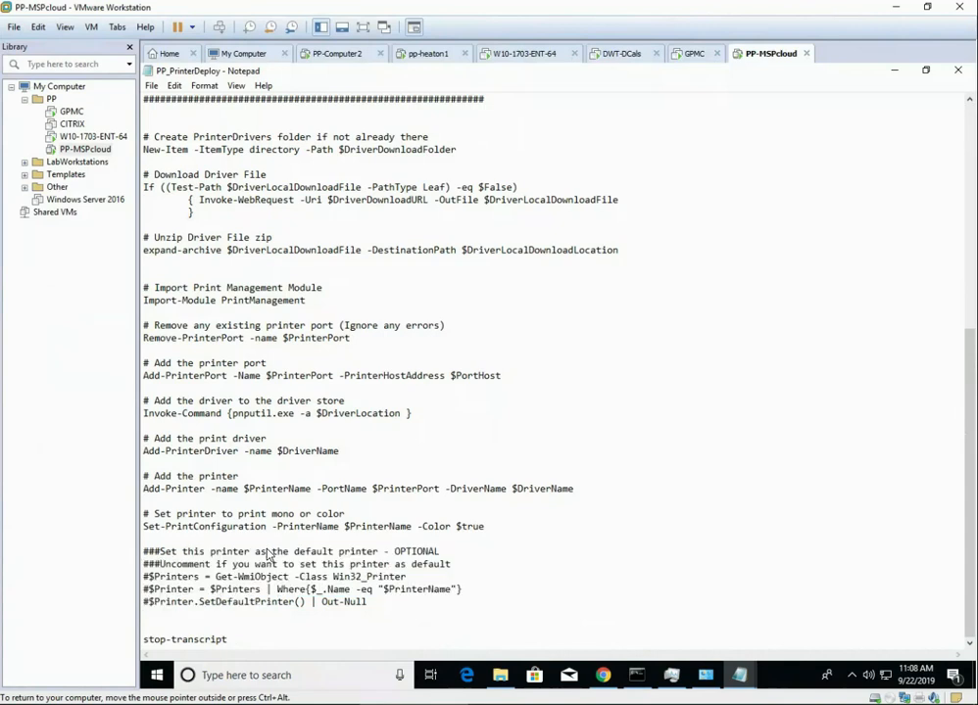
left_click_drag(208, 555, 327, 605)
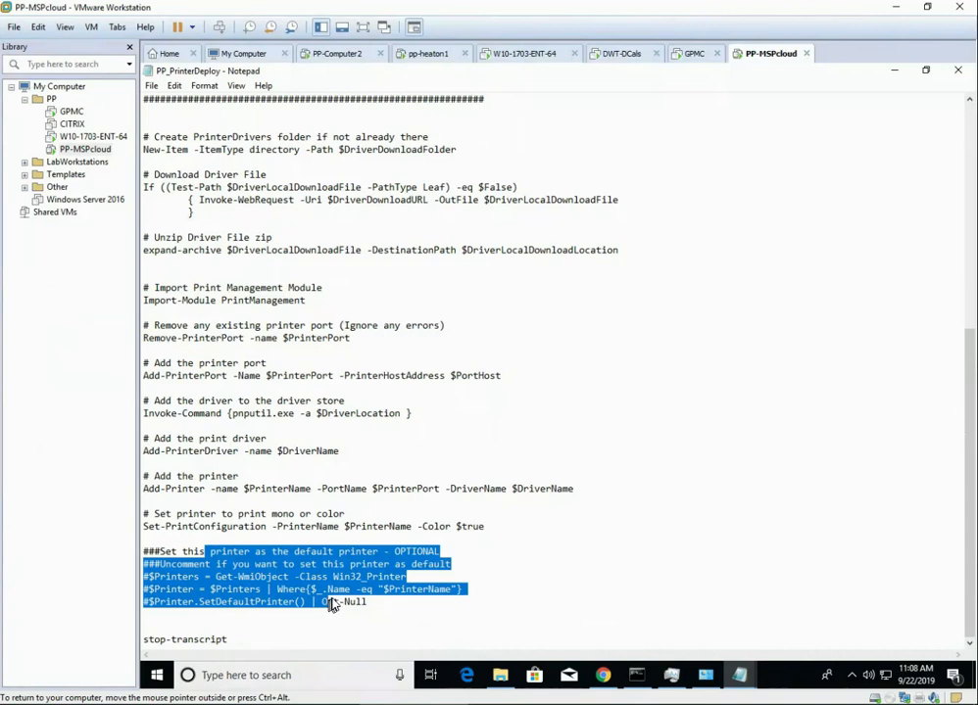
left_click(324, 579)
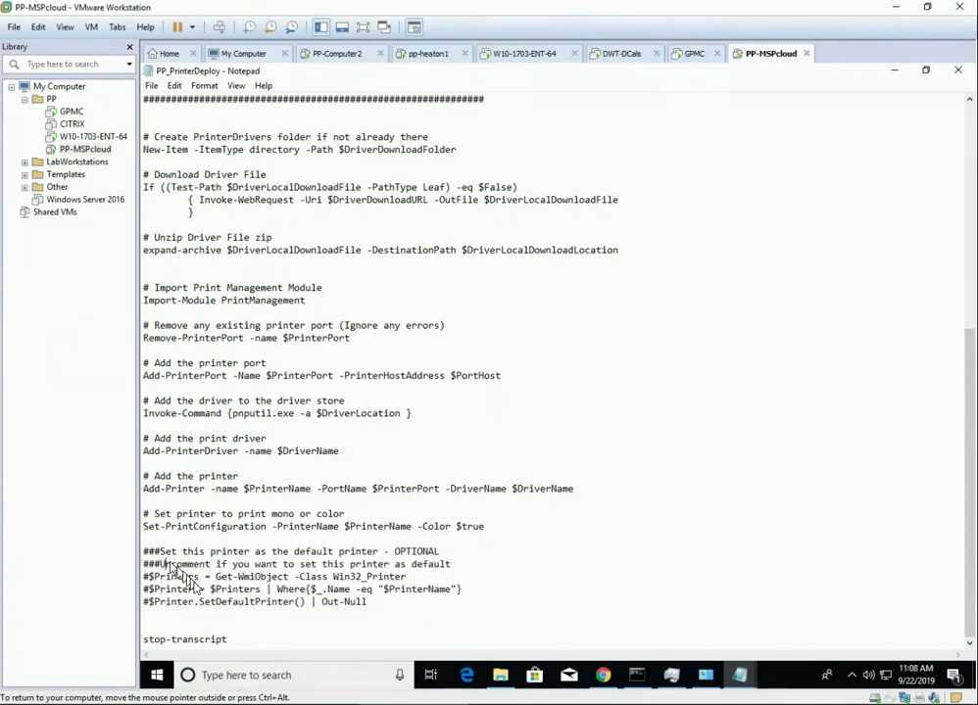
left_click_drag(163, 566, 206, 602)
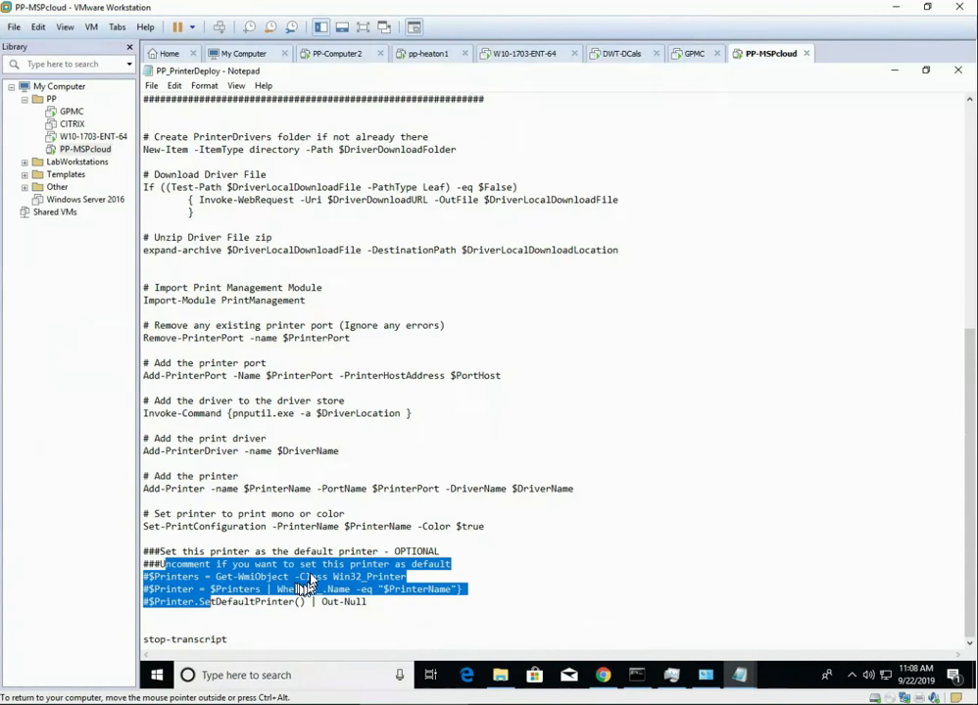
- Examine the closing stop-transcript command and the log file name in the start-transcript path
left_click(241, 642)
left_click_drag(242, 647, 194, 645)
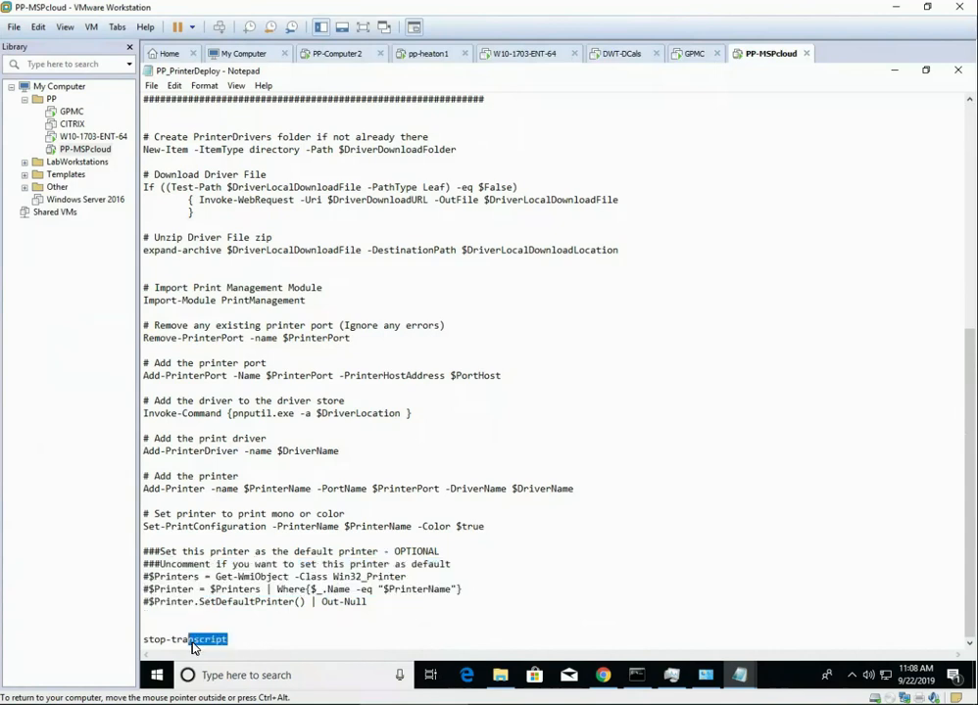
scroll(220, 423, "up", 10)
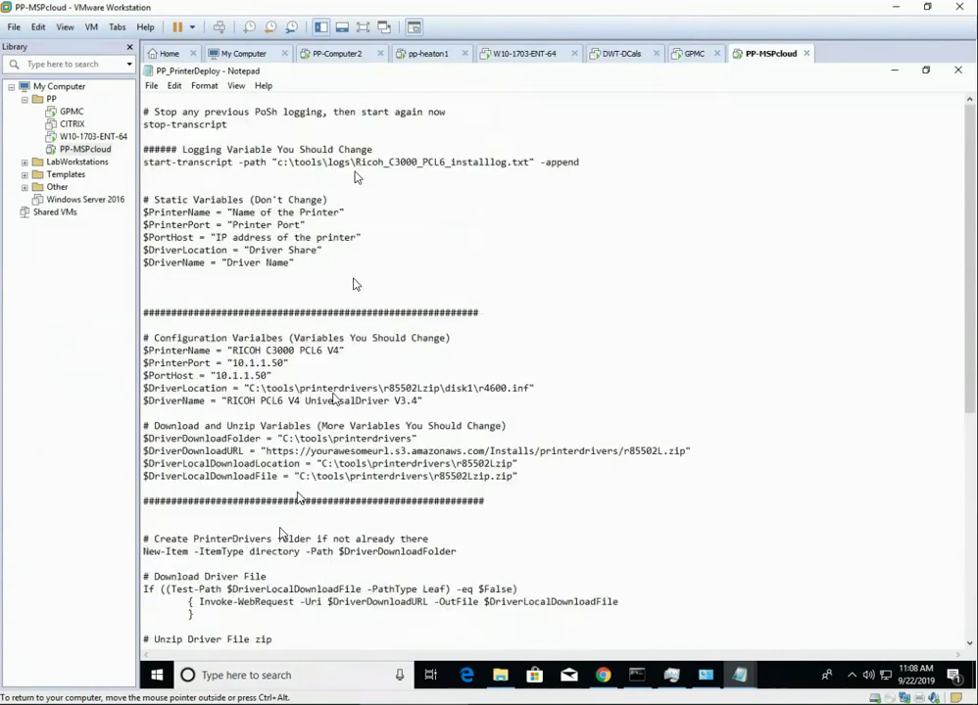
left_click_drag(406, 162, 350, 163)
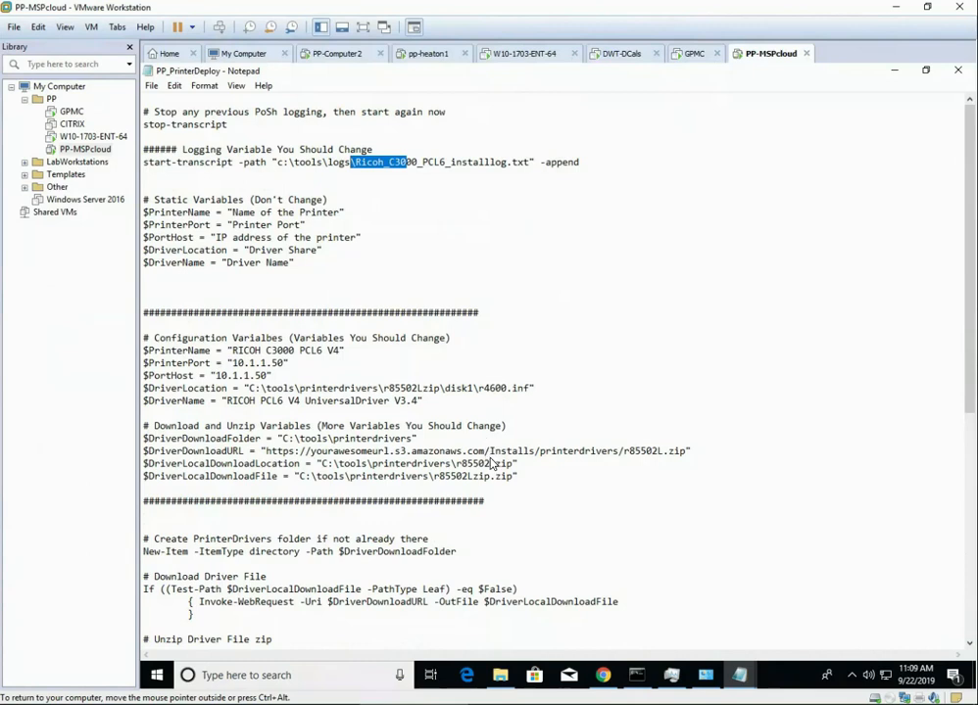
- Examine the $DriverDownloadURL value and the matching Amazon S3 link in the untitled Notepad window
left_click_drag(696, 452, 271, 455)
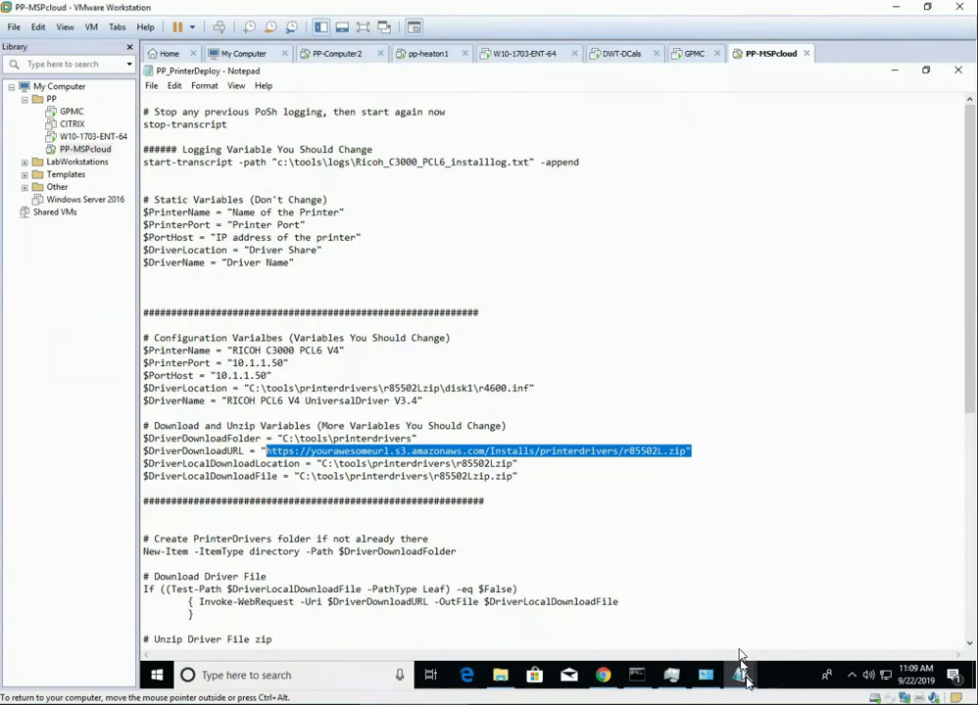
mouse_move(741, 678)
left_click(768, 637)
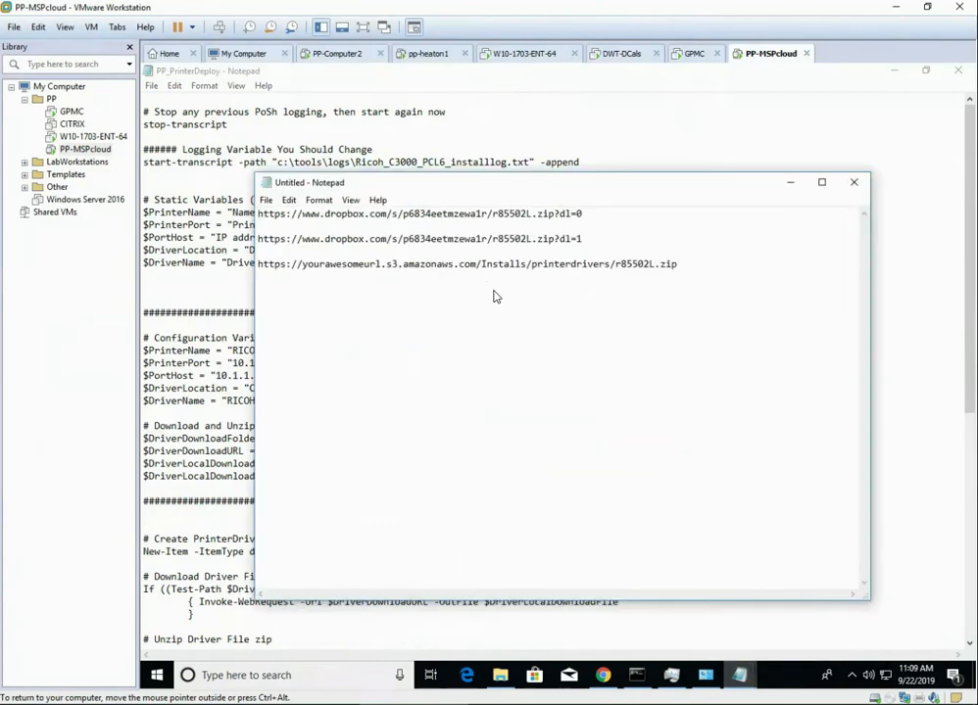
double_click(665, 266)
left_click_drag(662, 275, 395, 274)
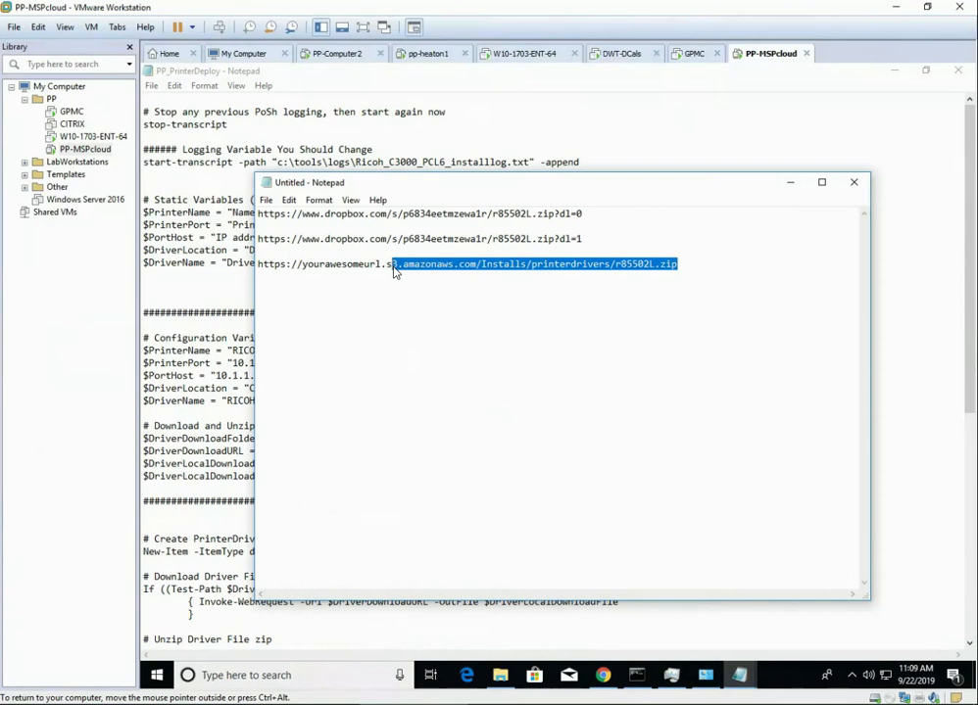
left_click(409, 272)
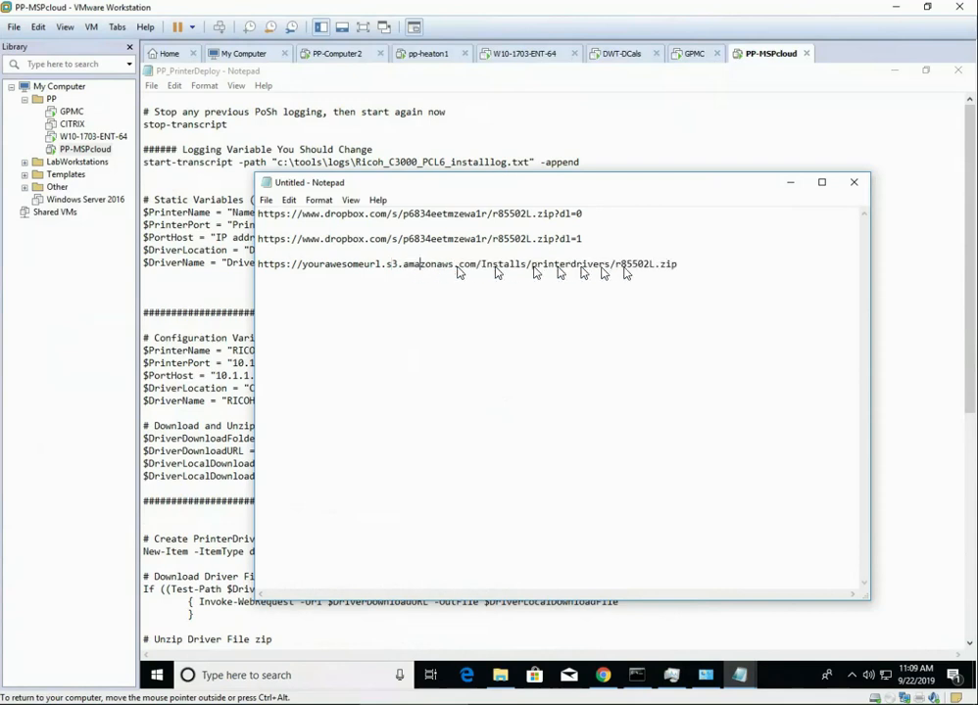
left_click_drag(679, 267, 262, 272)
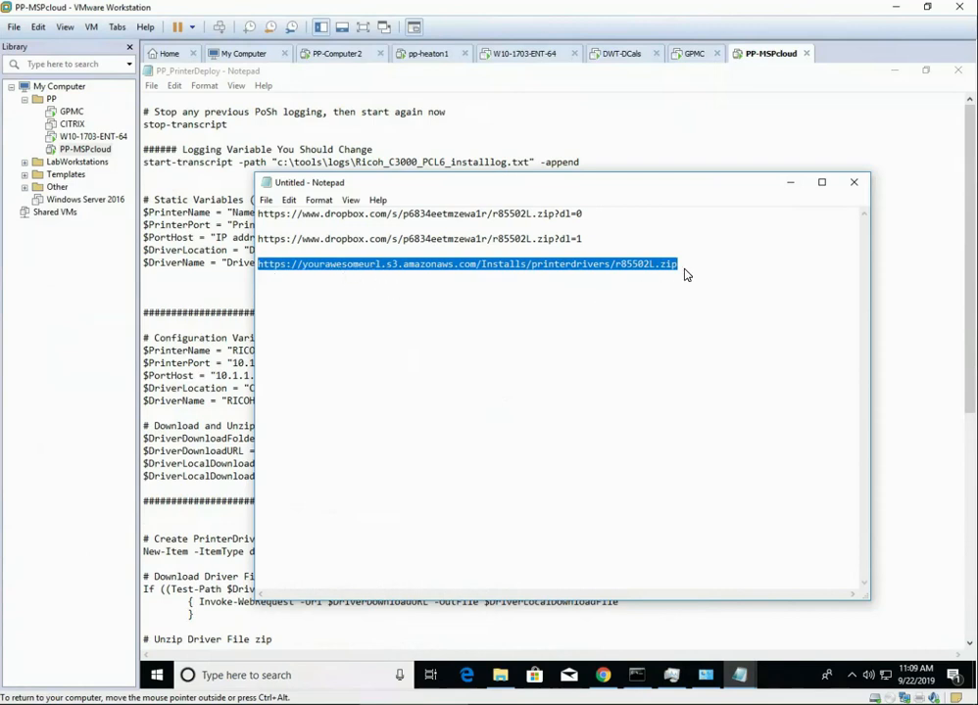
- Compare the two Dropbox links for r85502L.zip, checking their dl=0 and dl=1 endings
left_click_drag(586, 241, 260, 240)
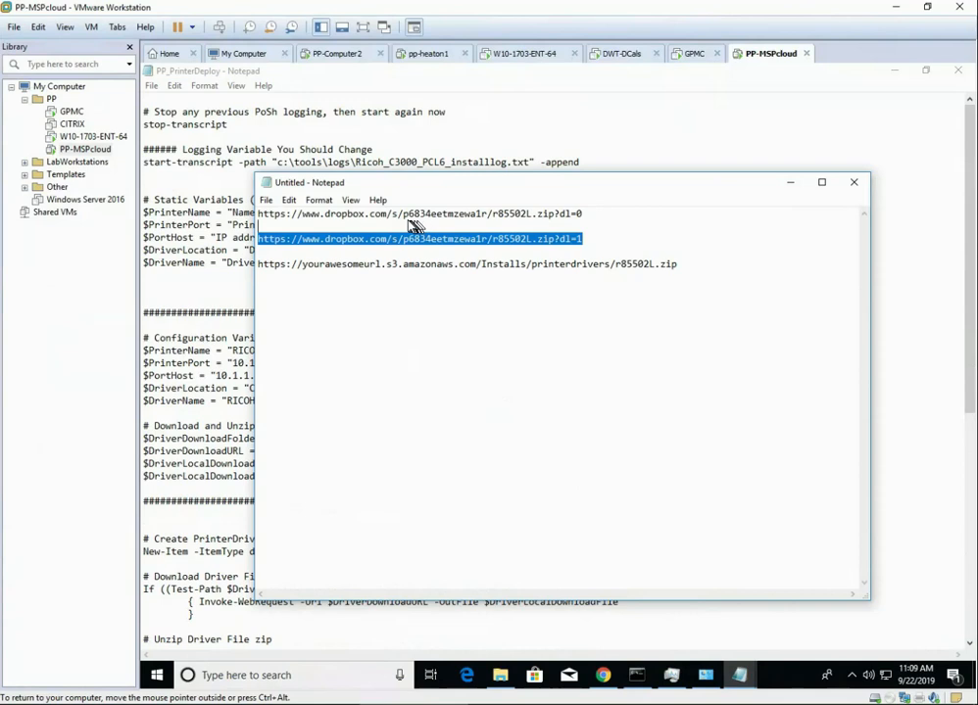
left_click_drag(416, 226, 400, 214)
left_click(585, 215)
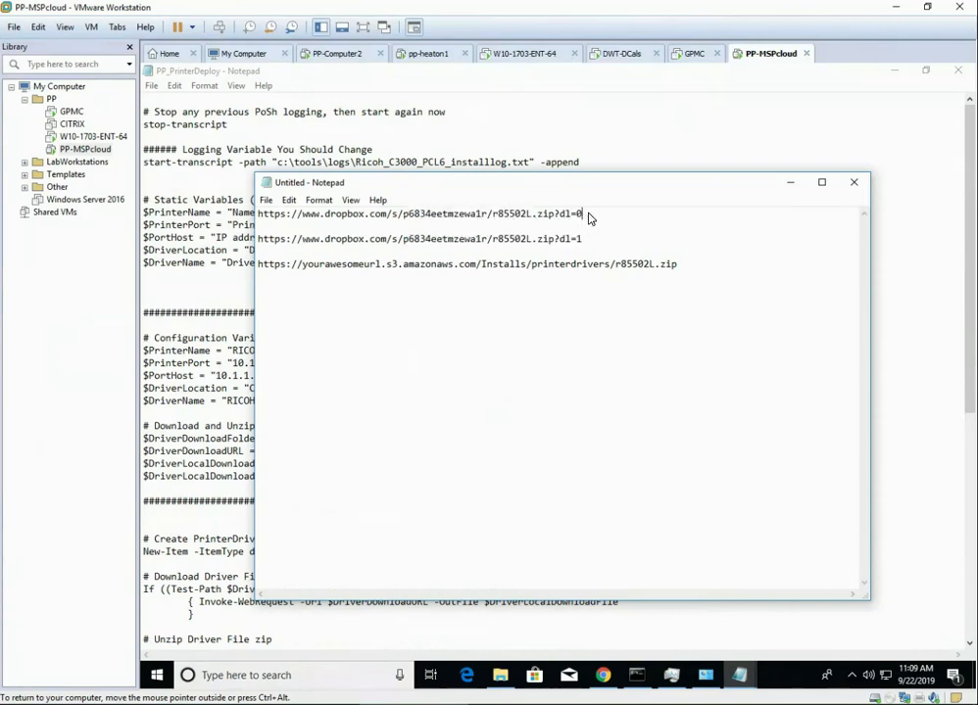
left_click_drag(604, 217, 255, 214)
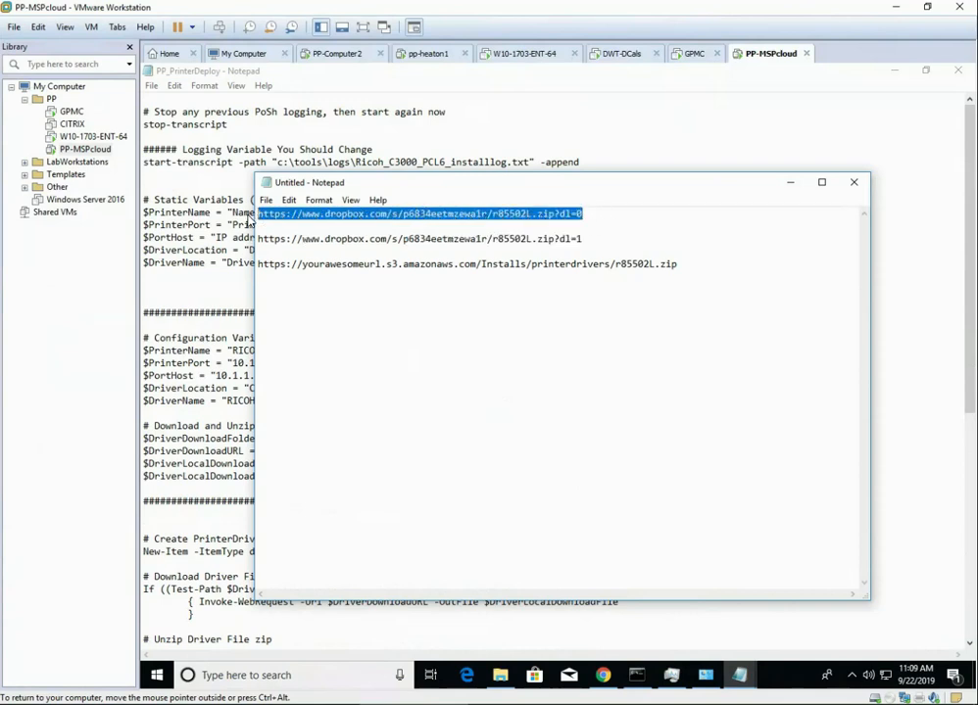
left_click(589, 222)
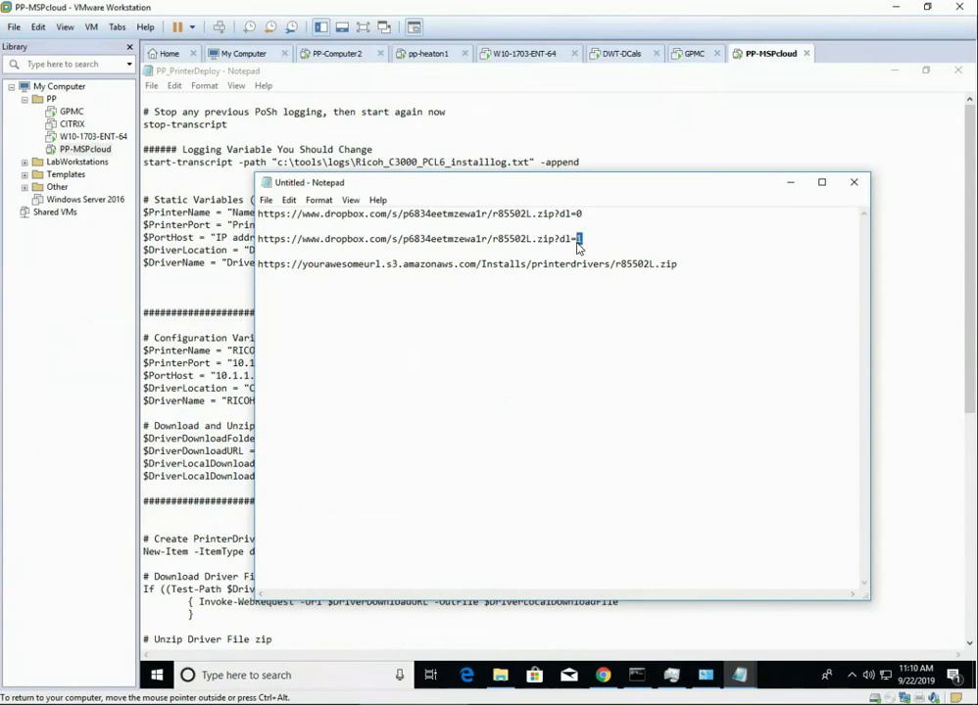
- Copy the Dropbox link ending in dl=1 and open it in a new Chrome tab
left_click_drag(605, 243, 257, 243)
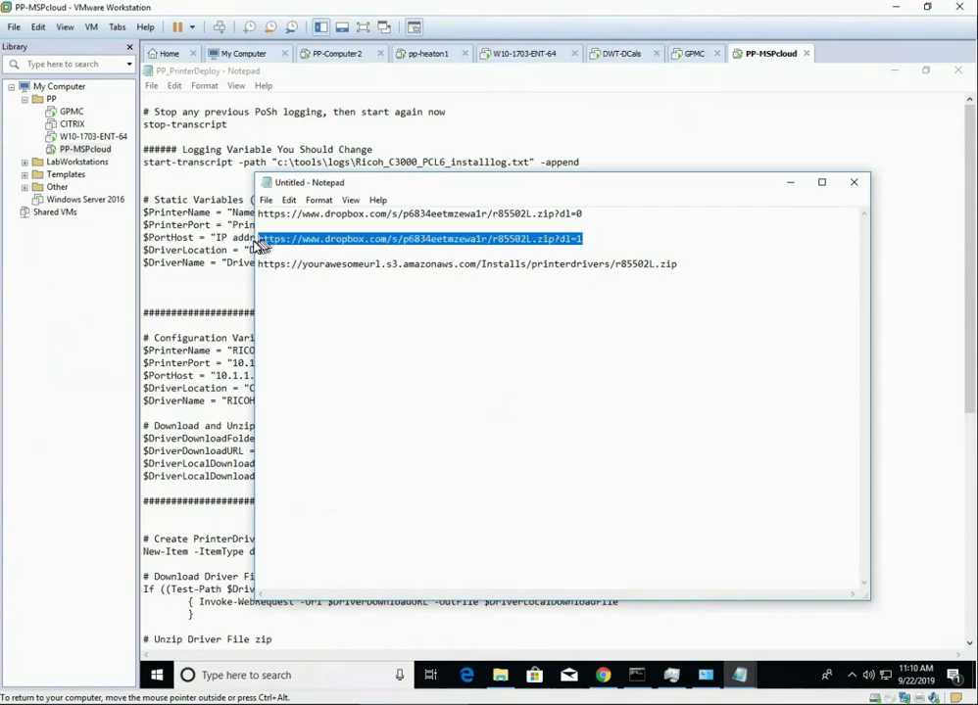
right_click(273, 242)
left_click(305, 283)
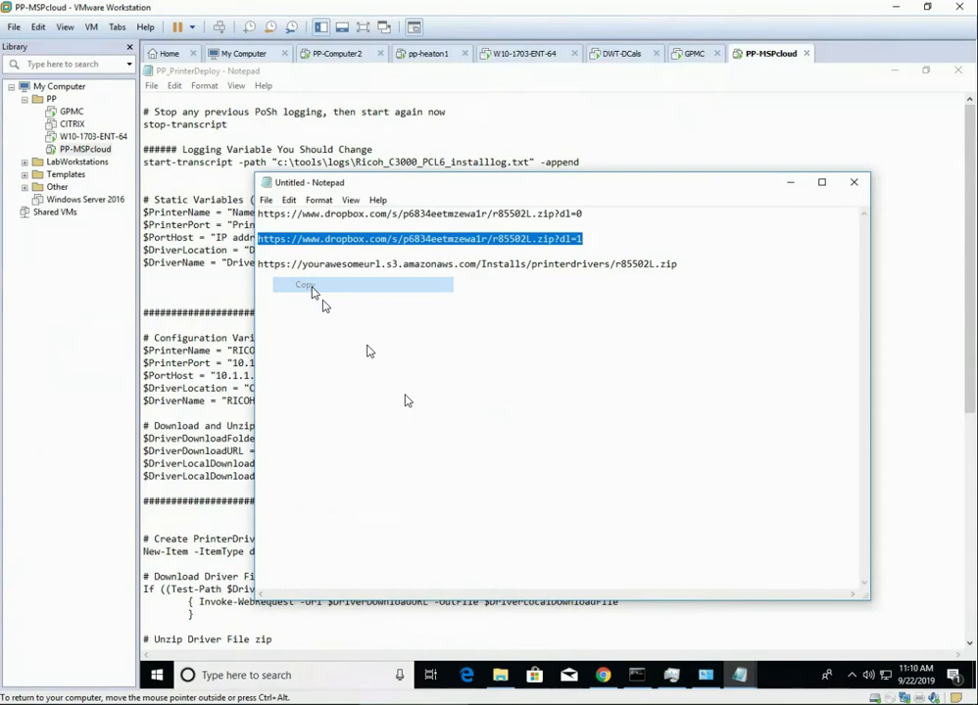
left_click(612, 681)
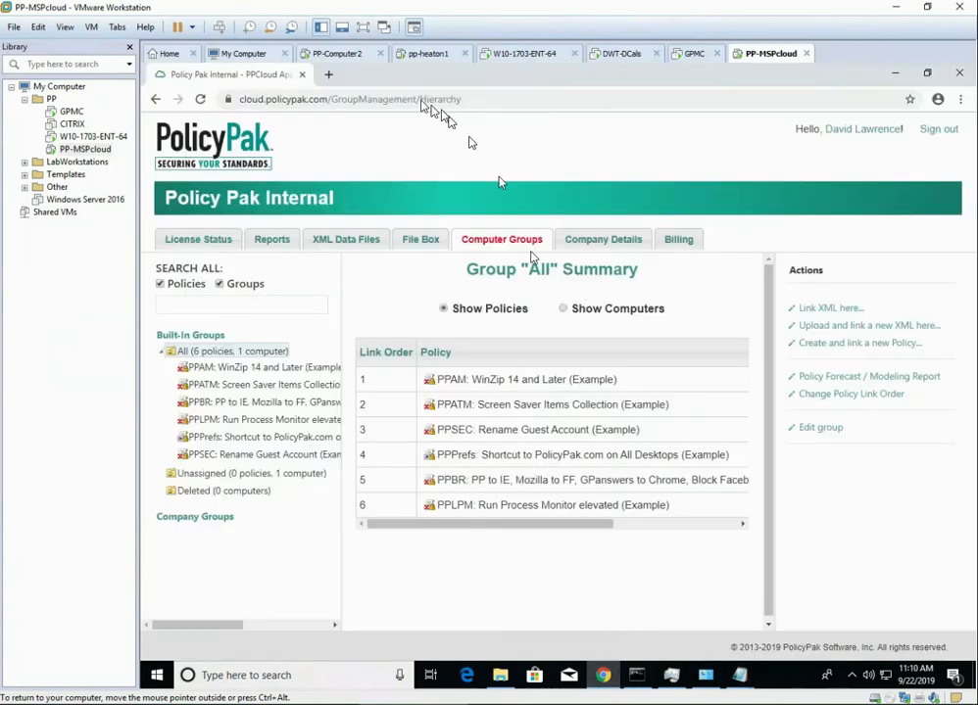
left_click(328, 74)
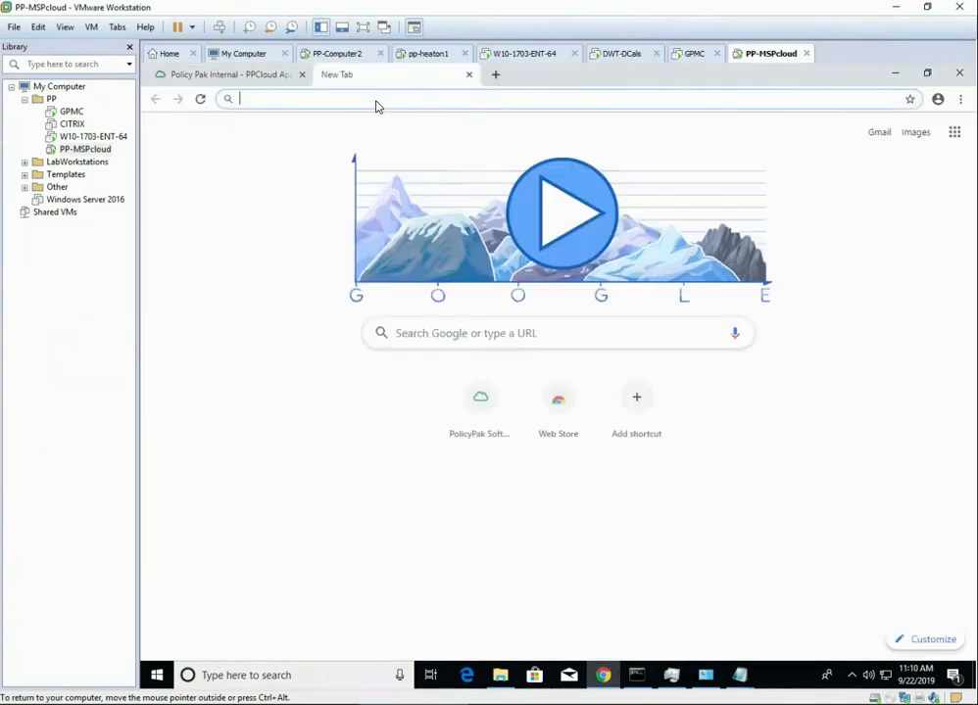
key("ctrl+v")
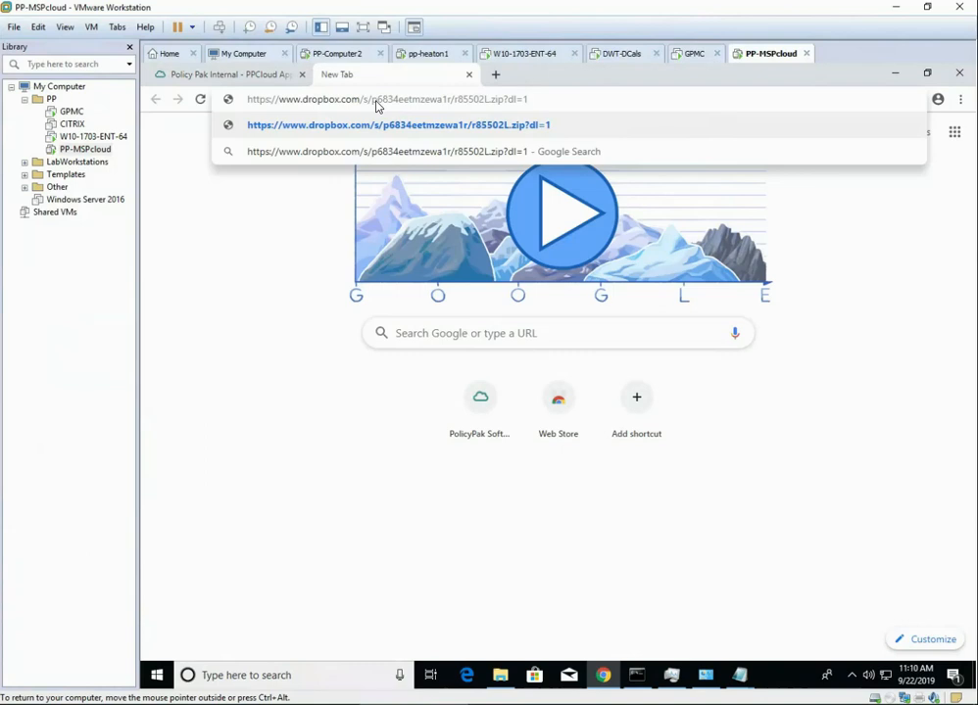
key("Return")
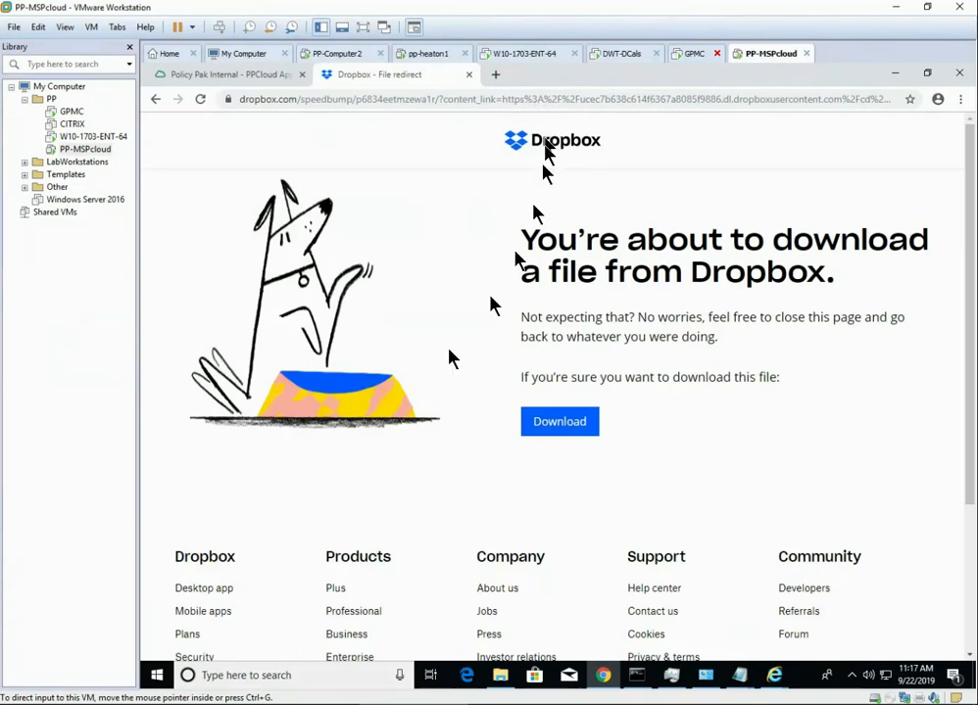
- Download r85502L.zip from the Dropbox page and paste the techtooldownloads S3 link below the other links in the untitled Notepad window
left_click(556, 427)
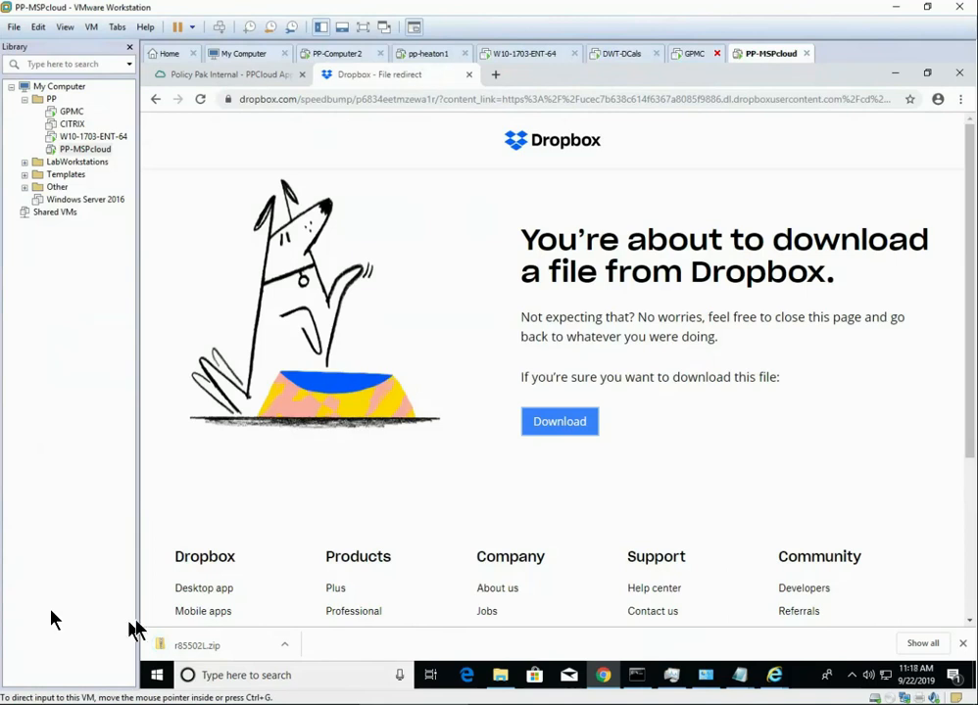
left_click(741, 677)
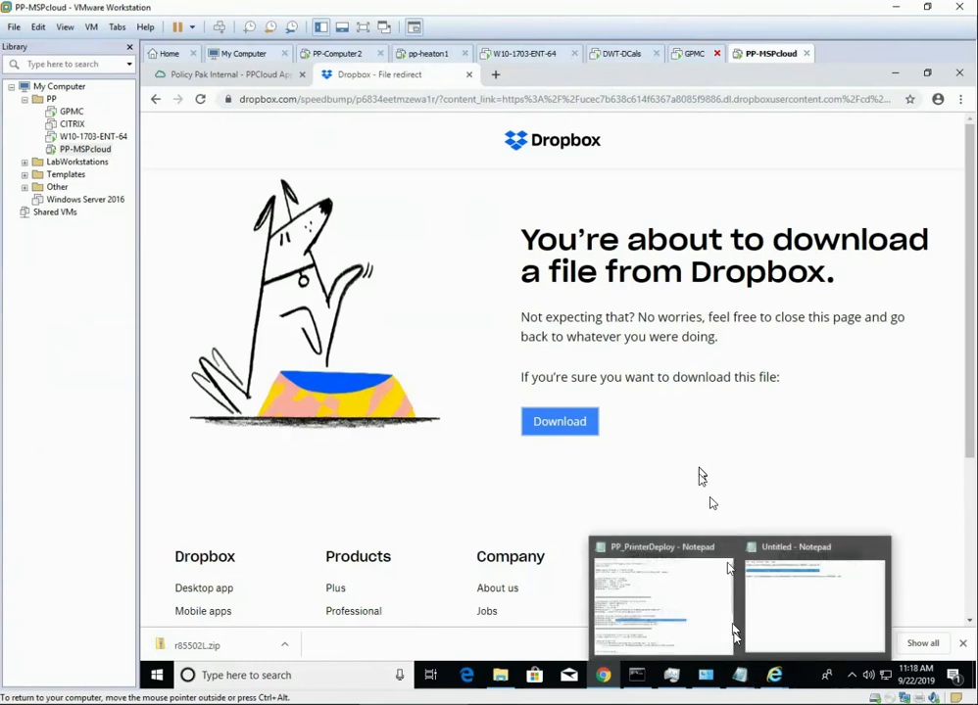
left_click(789, 638)
left_click(712, 275)
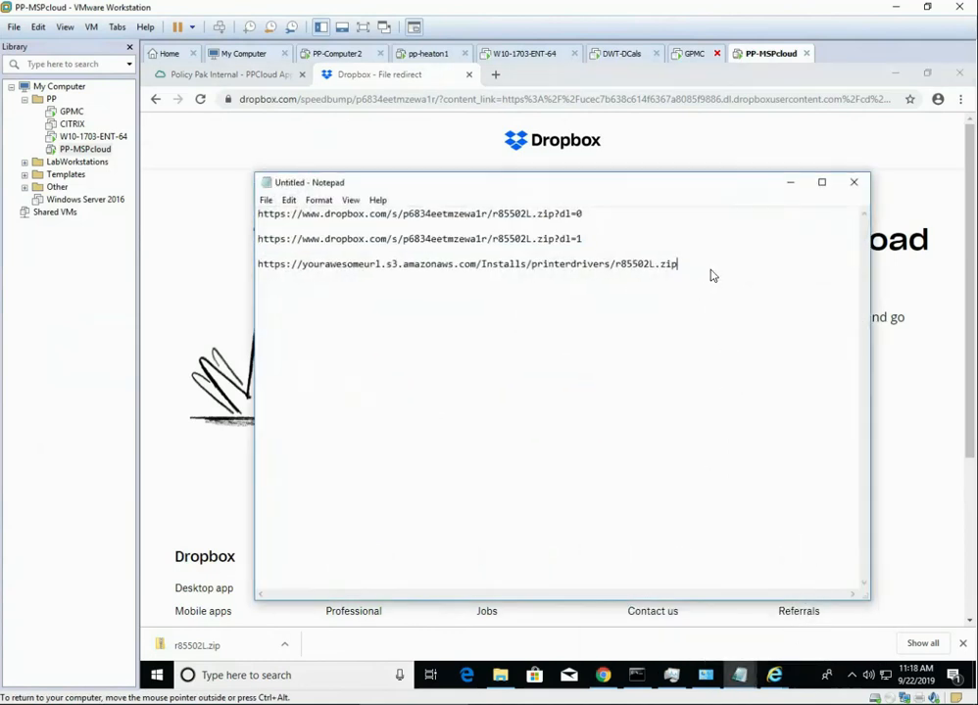
key("ctrl+v")
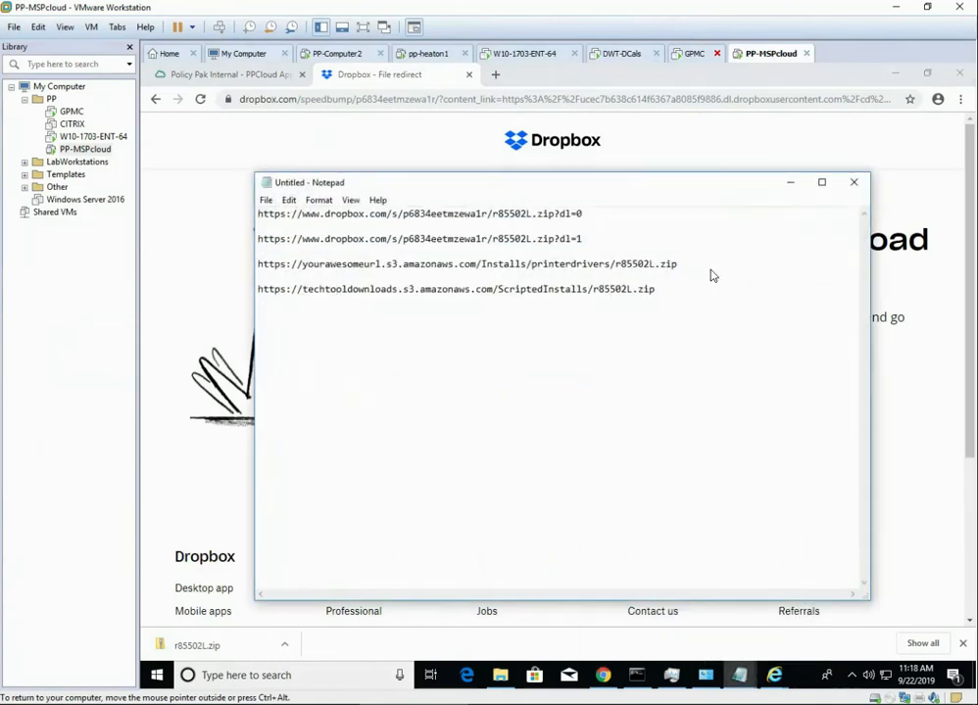
- Copy the techtooldownloads S3 link, open it in a new Chrome tab to download r85502L.zip, and return to the Dropbox page
left_click_drag(663, 300, 261, 300)
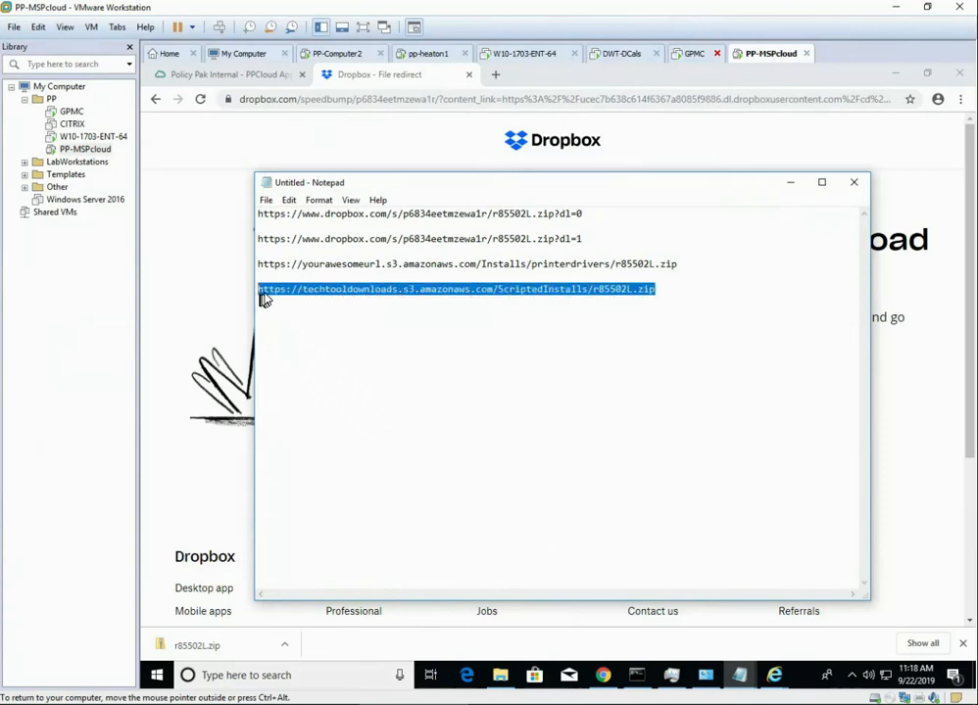
right_click(263, 300)
left_click(299, 340)
left_click(792, 188)
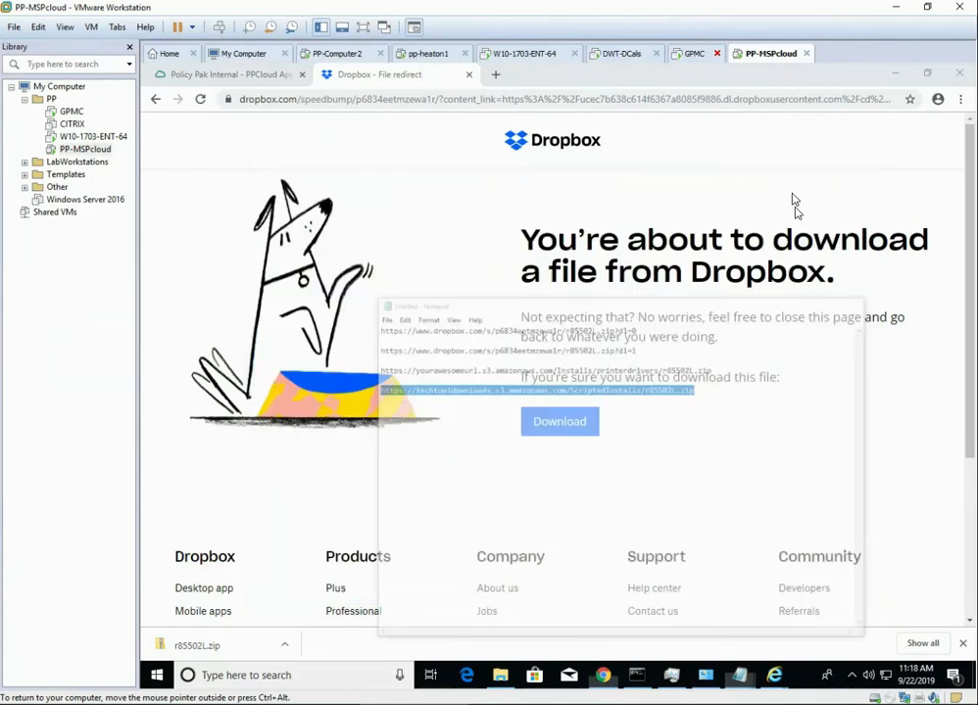
left_click(498, 75)
right_click(489, 102)
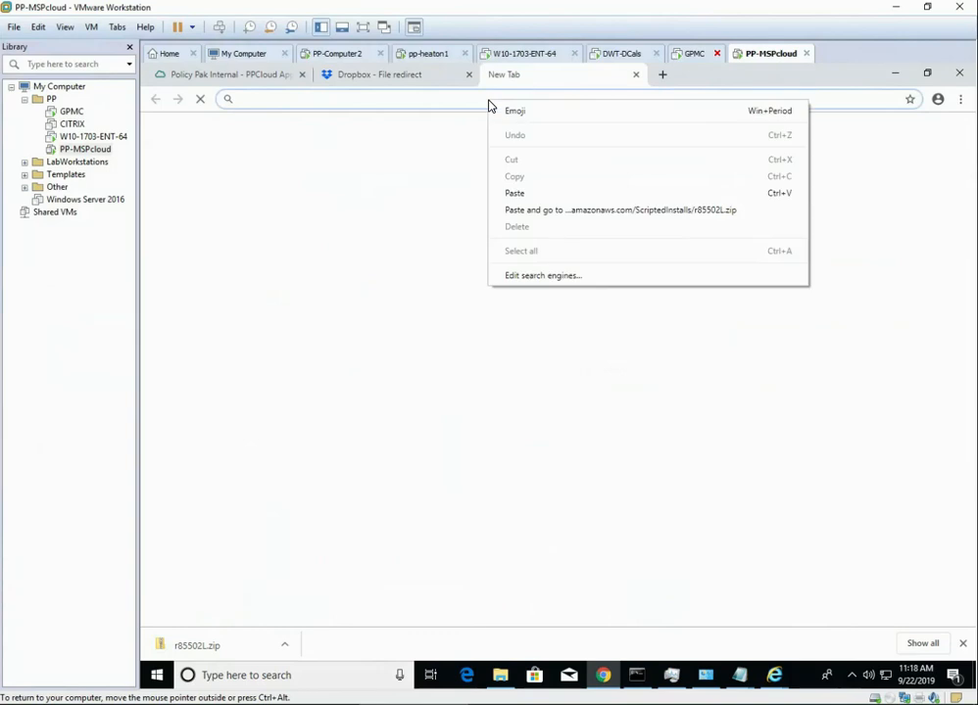
left_click(548, 211)
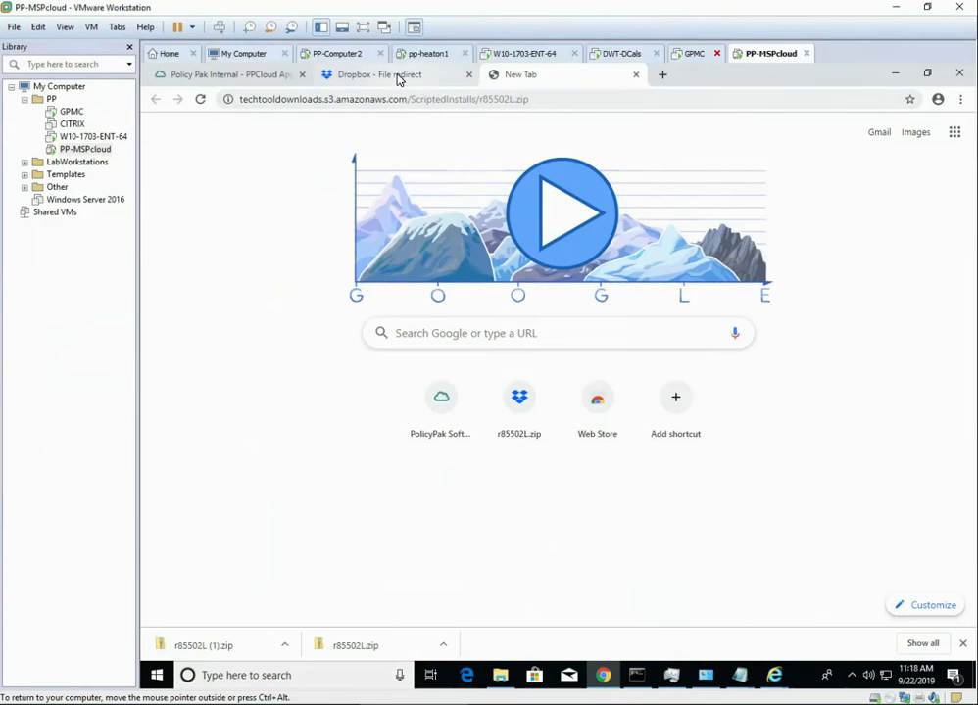
left_click(418, 80)
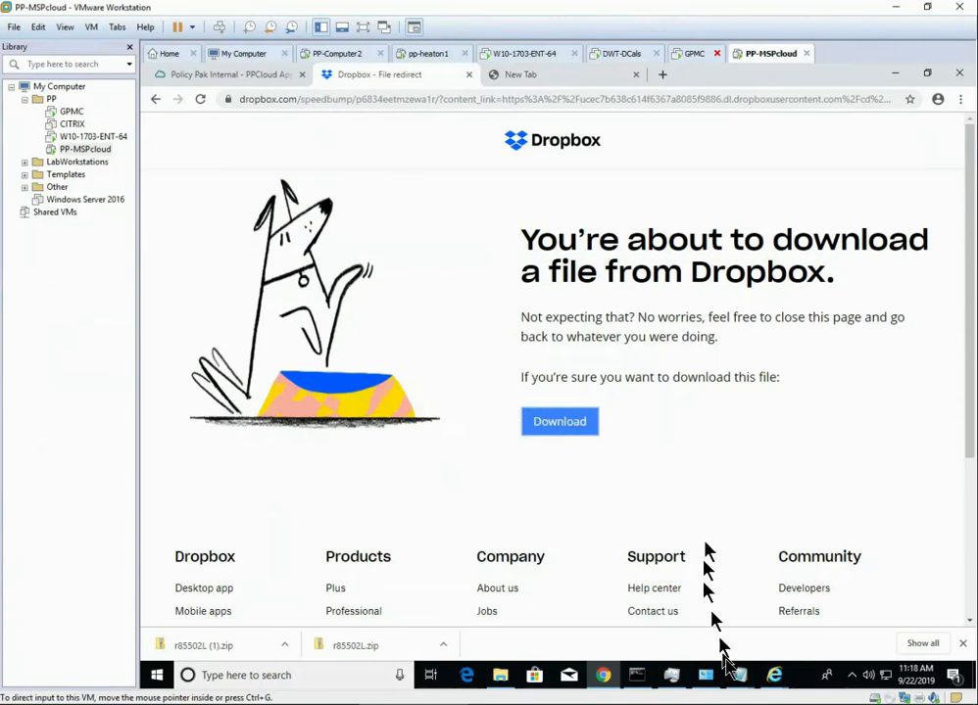
mouse_move(743, 678)
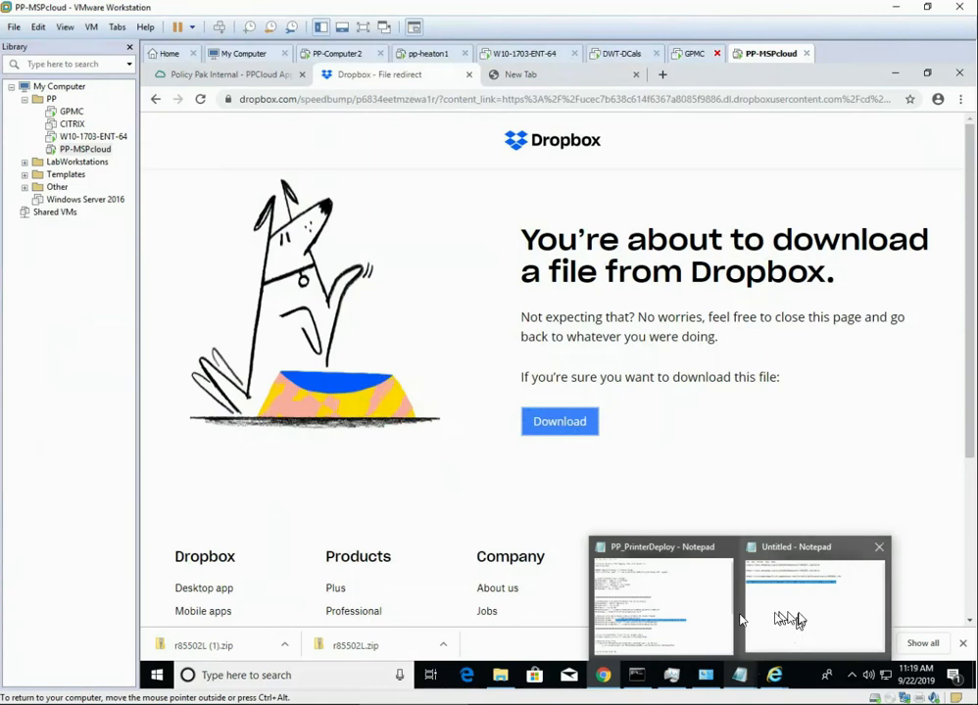
left_click(661, 602)
left_click(404, 448)
left_click_drag(267, 451, 683, 456)
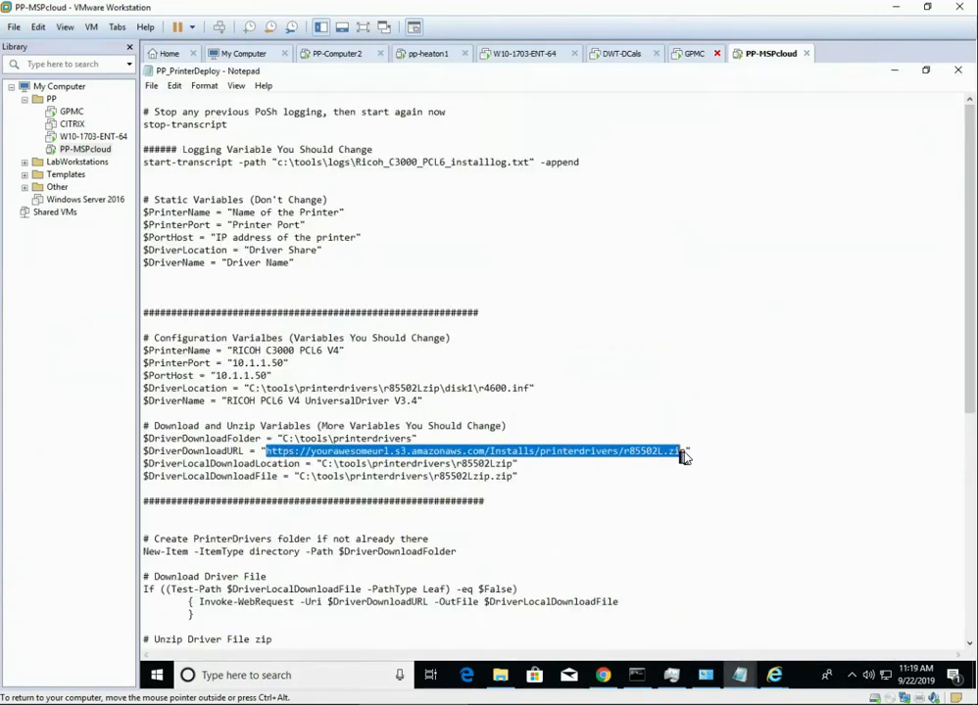
key("ctrl+v")
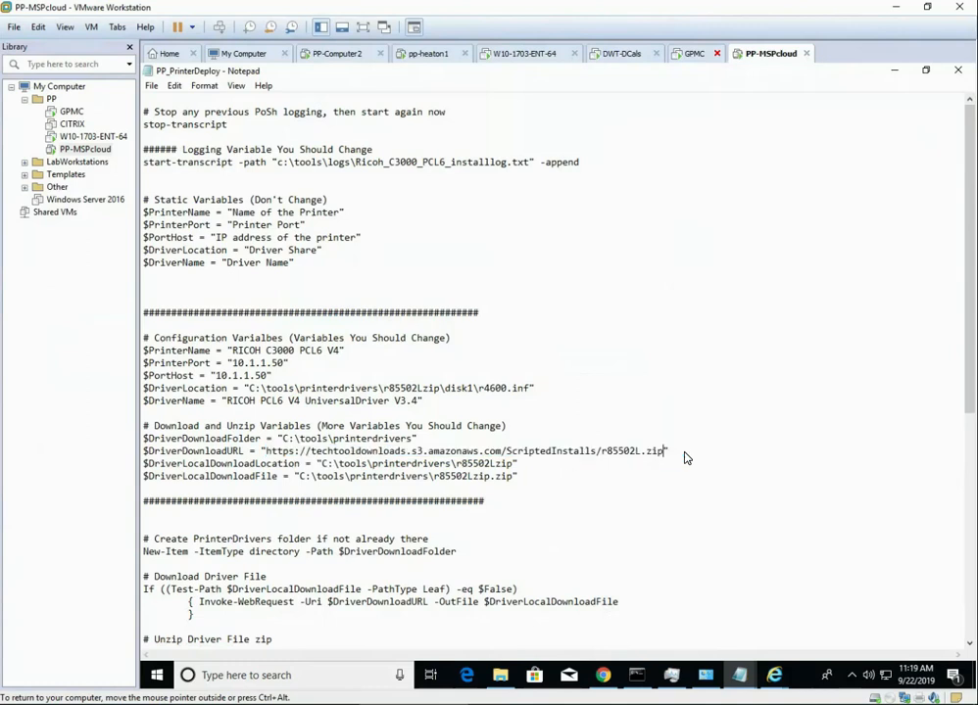
- Review the $DriverDownloadFolder, $DriverLocalDownloadFile and $PortHost values and the rest of the PP_PrinterDeploy script
left_click(398, 375)
left_click_drag(394, 440, 303, 441)
left_click_drag(479, 477, 440, 477)
left_click_drag(278, 377, 240, 377)
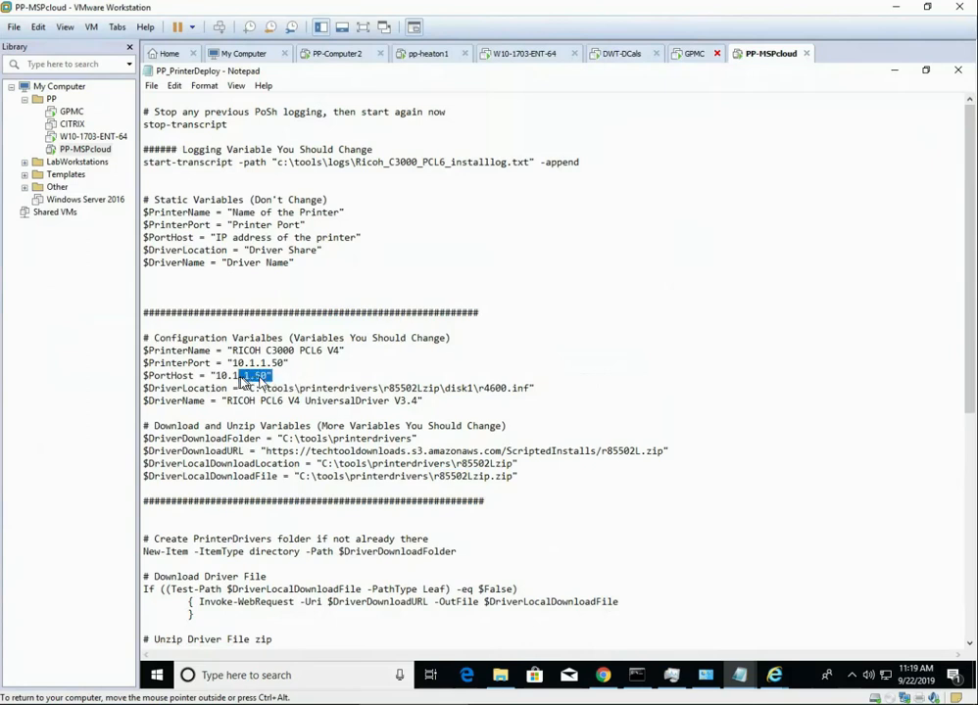
left_click(305, 363)
scroll(333, 374, "down", 4)
scroll(353, 385, "up", 4)
- Run ppcloud /sync in the Command Prompt and check which cloud-based policies are linked to this computer
left_click(742, 677)
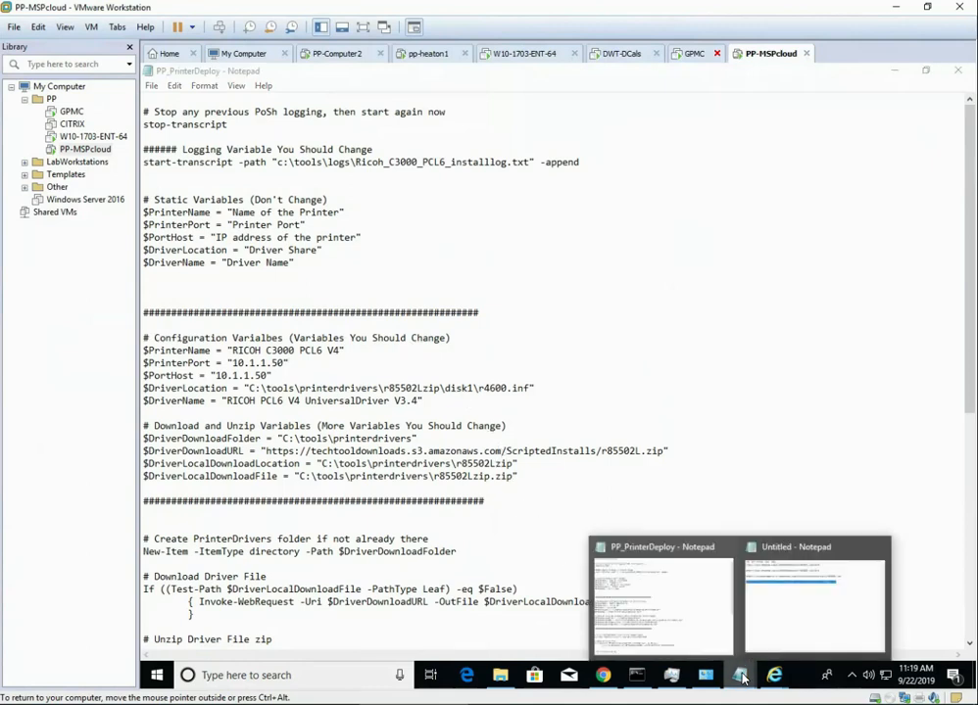
left_click(637, 675)
left_click(435, 312)
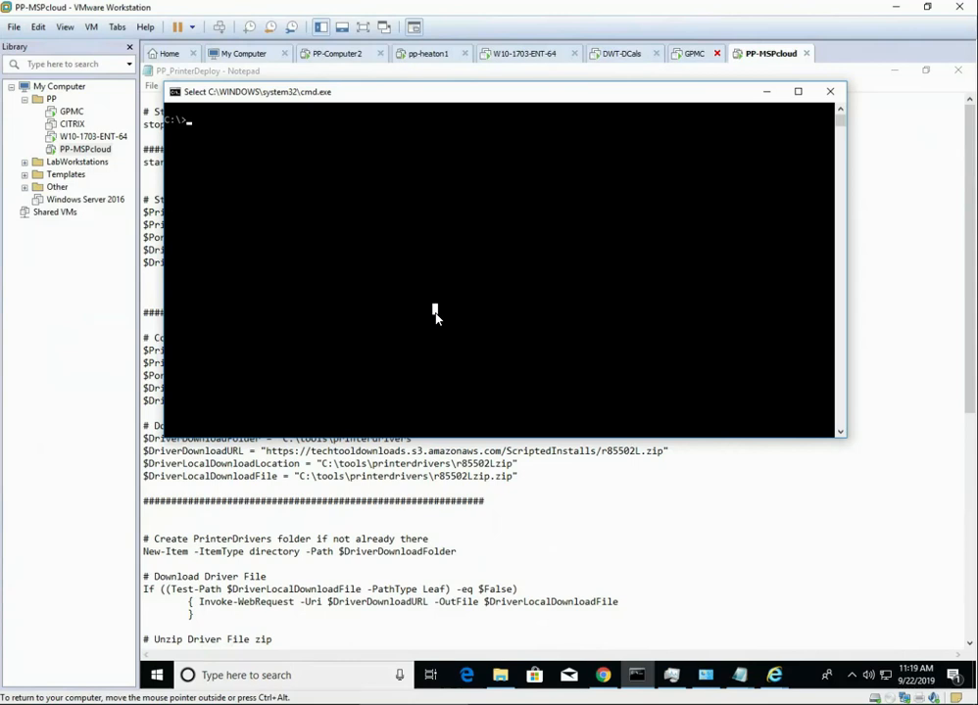
type("ppcloud")
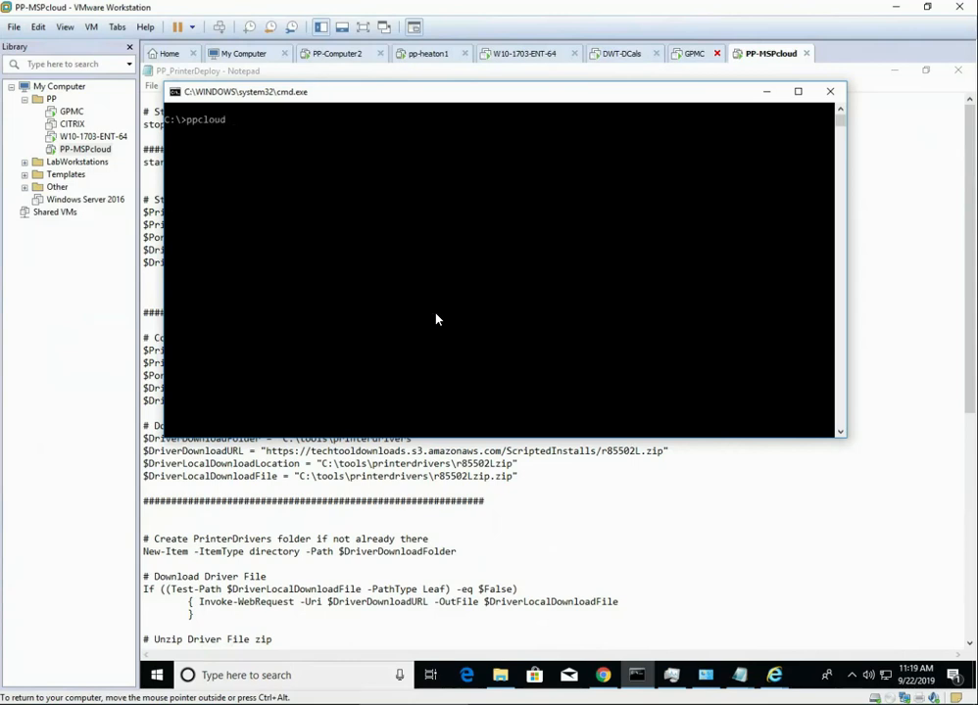
type(" /sync")
key("Return")
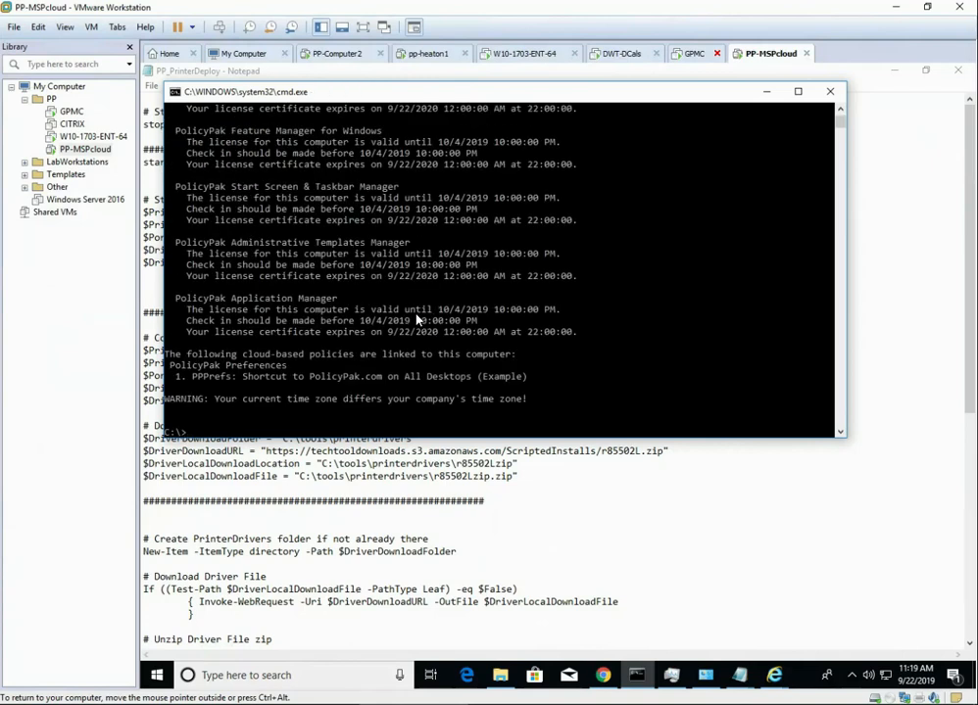
left_click_drag(504, 380, 207, 382)
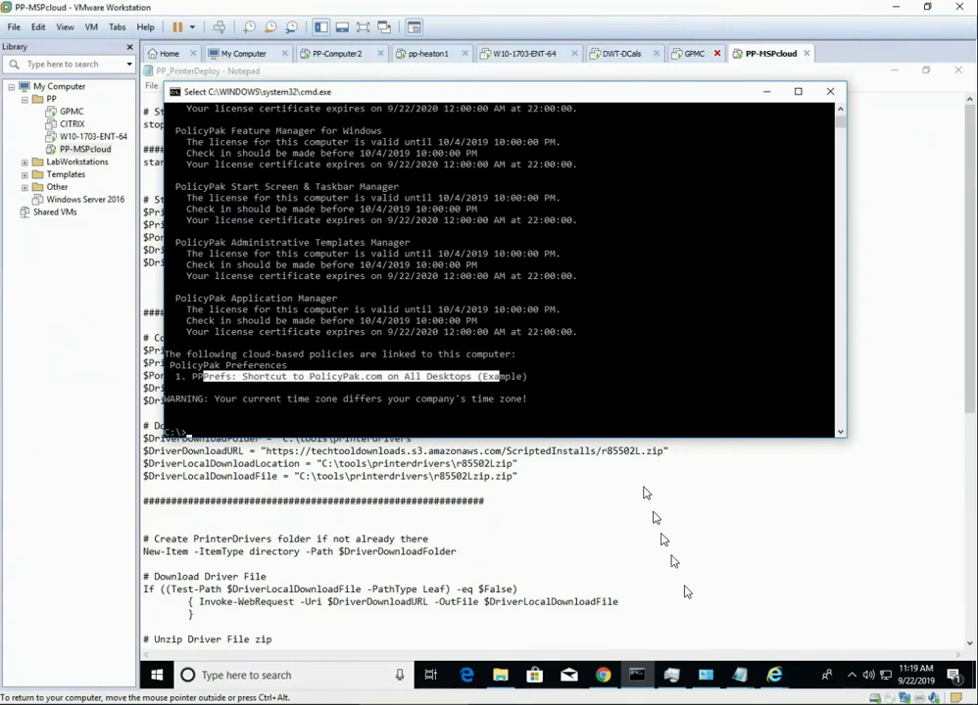
- Check the existing printers in Devices and Printers and the ports and installed drivers in Print Server Properties
left_click(708, 678)
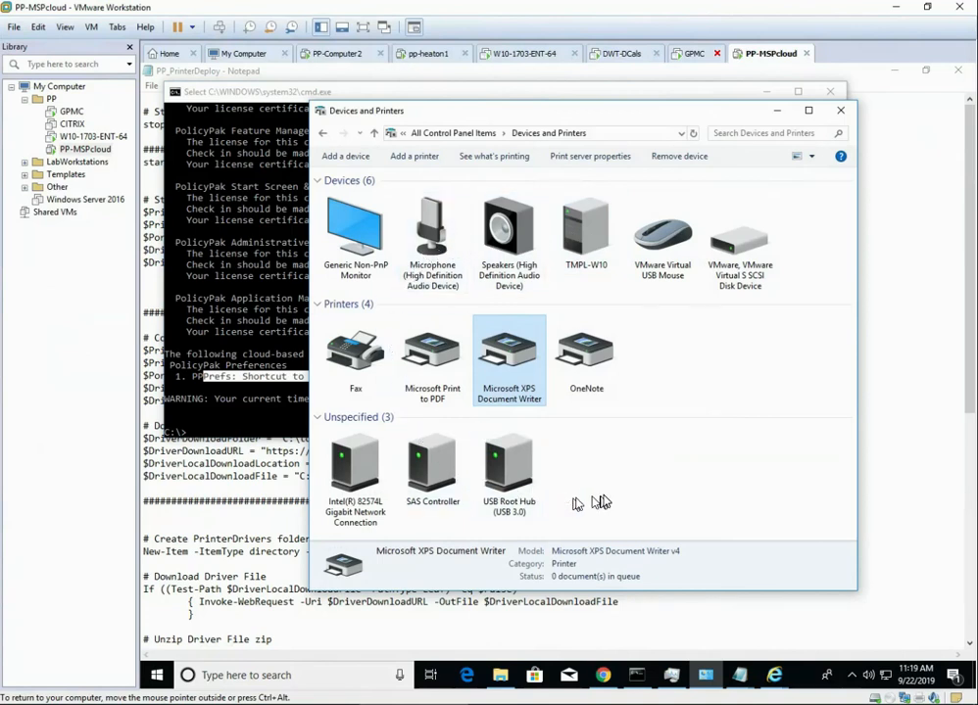
left_click(589, 156)
left_click(633, 192)
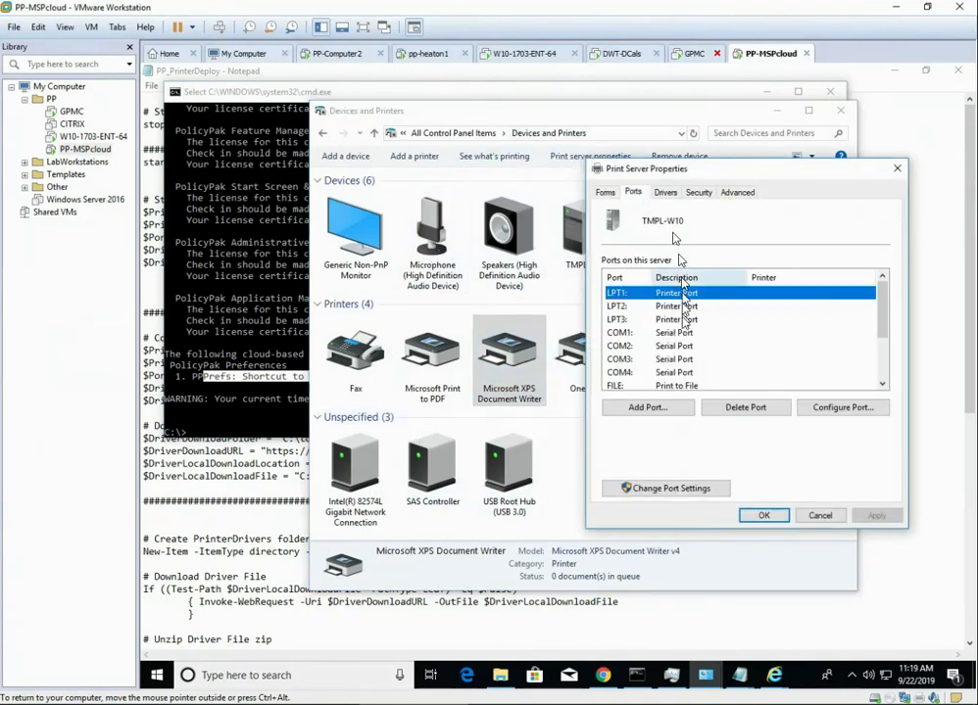
scroll(742, 349, "down", 1)
scroll(743, 349, "down", 1)
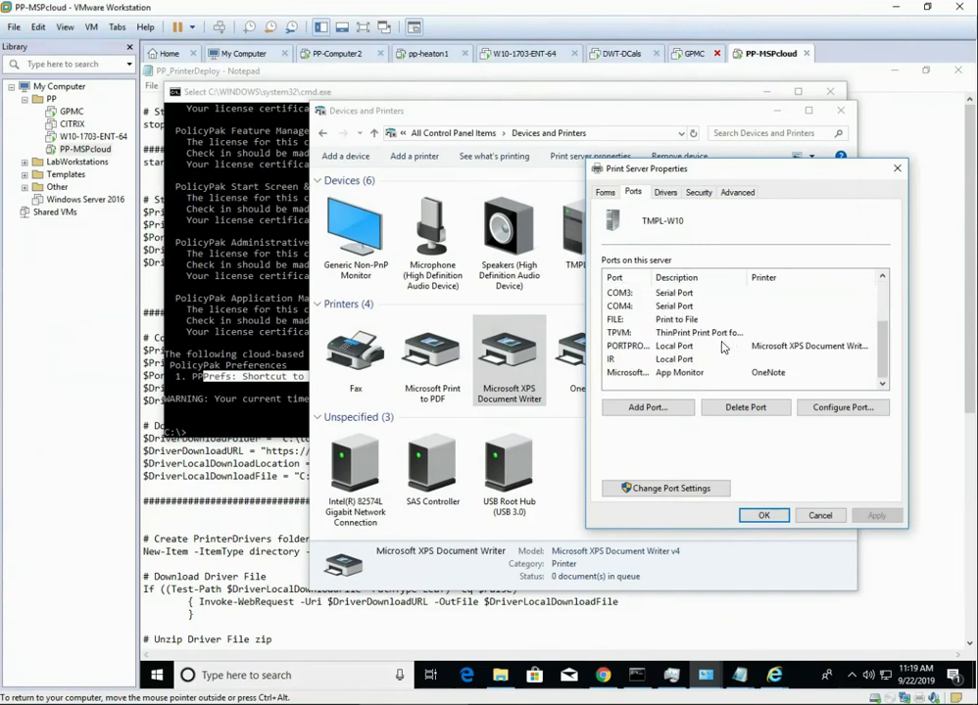
scroll(722, 348, "up", 2)
left_click(668, 193)
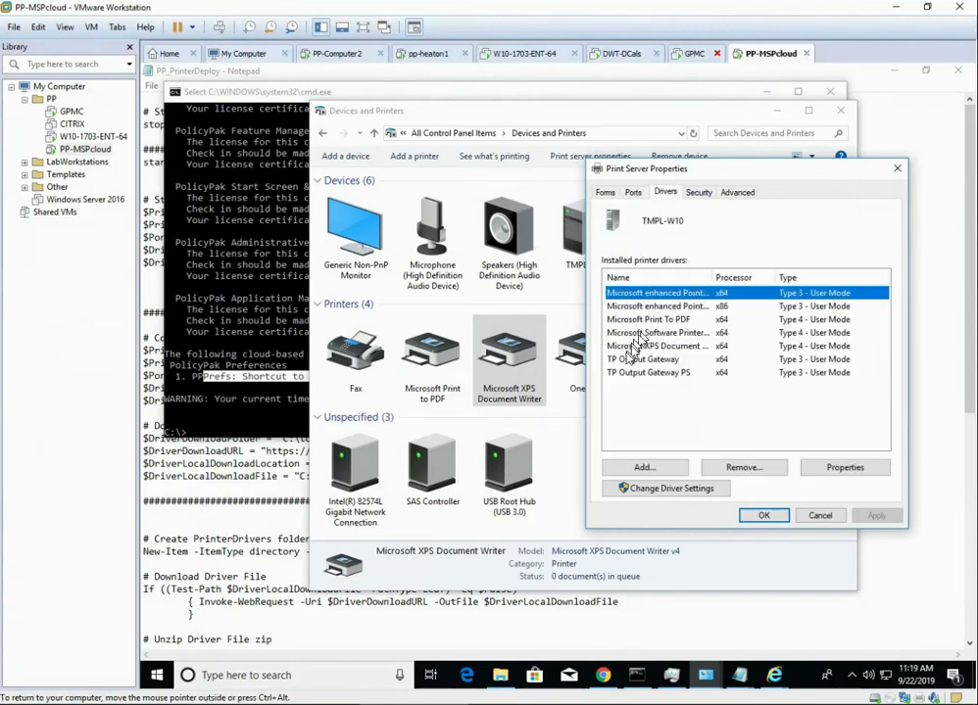
left_click(819, 515)
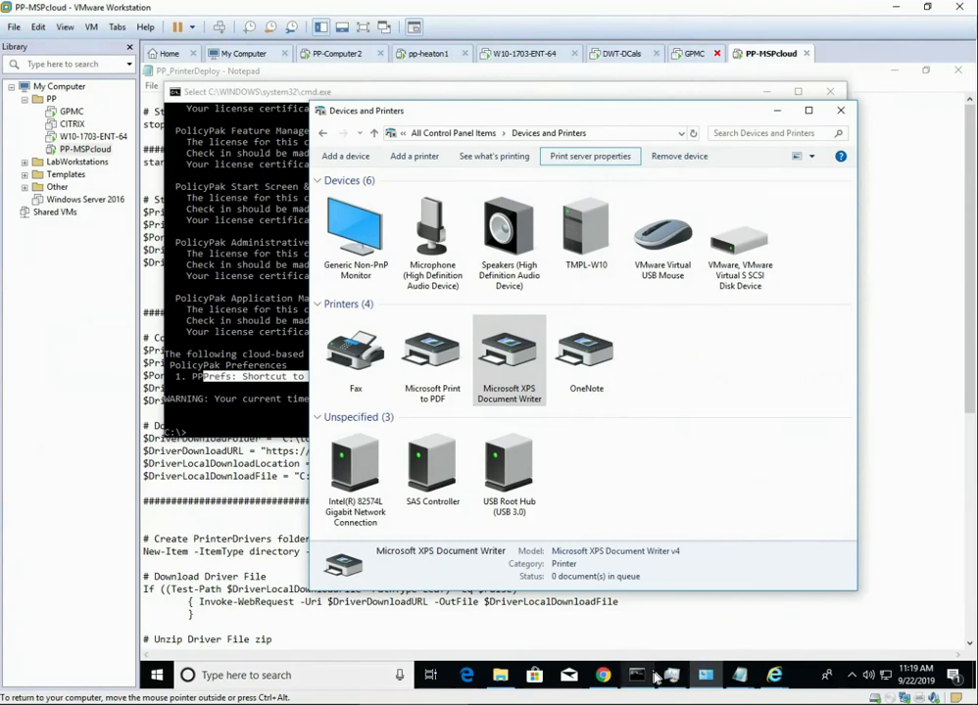
- Select the entire text of the PP_PrinterDeploy script in Notepad
left_click(740, 676)
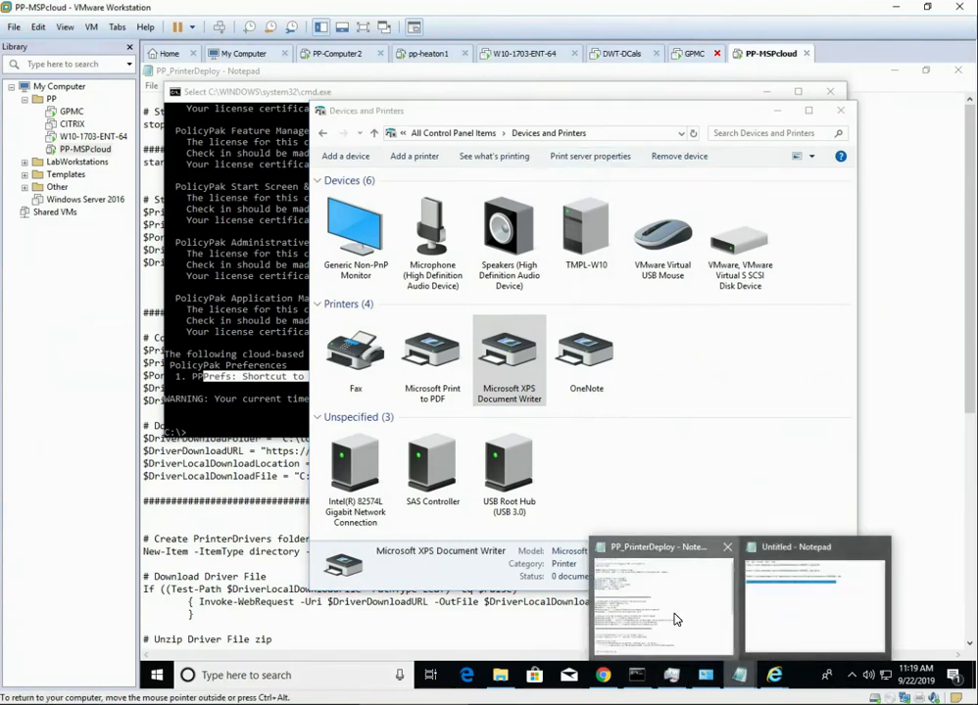
left_click(675, 619)
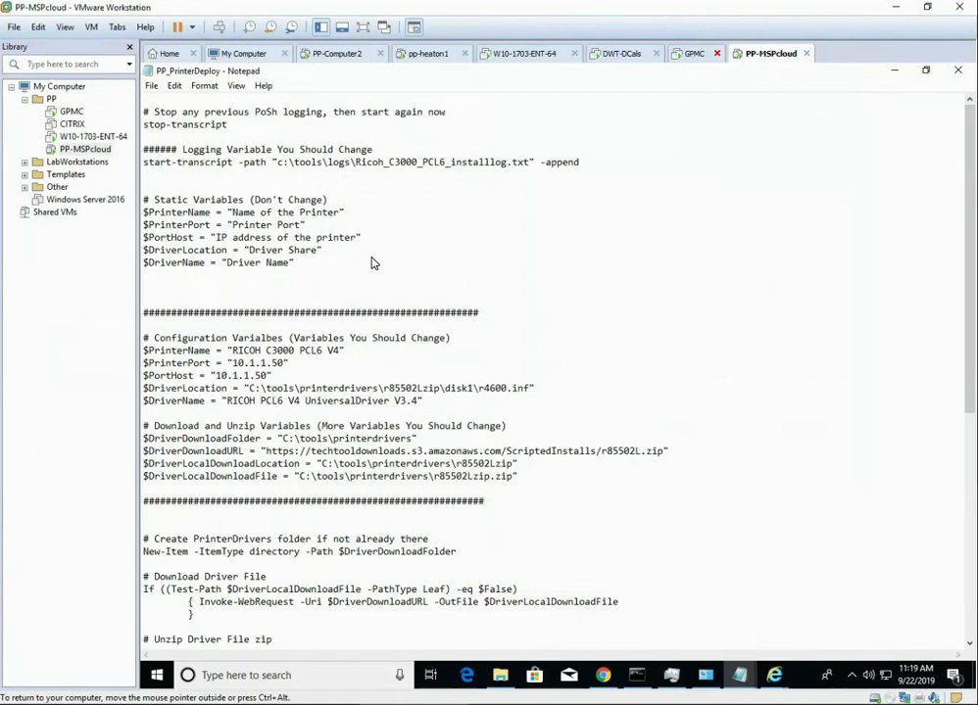
key("ctrl+a")
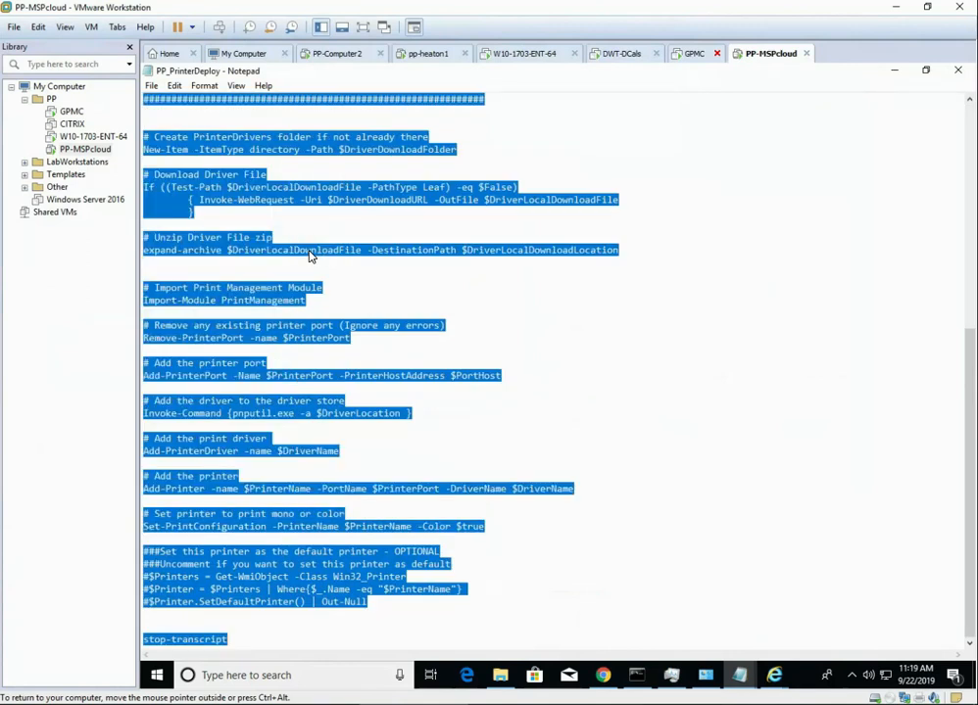
- Switch to the GPMC virtual machine and open the PrinterInstalls collection of PolicyPak Scripts Manager under Computer Configuration
left_click(72, 111)
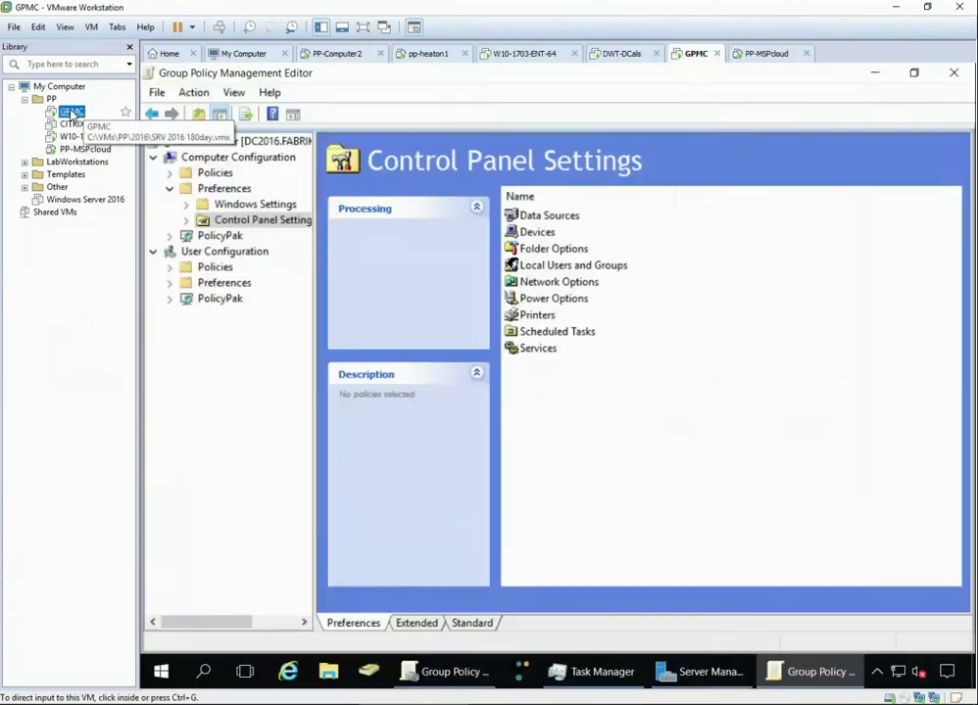
left_click(171, 236)
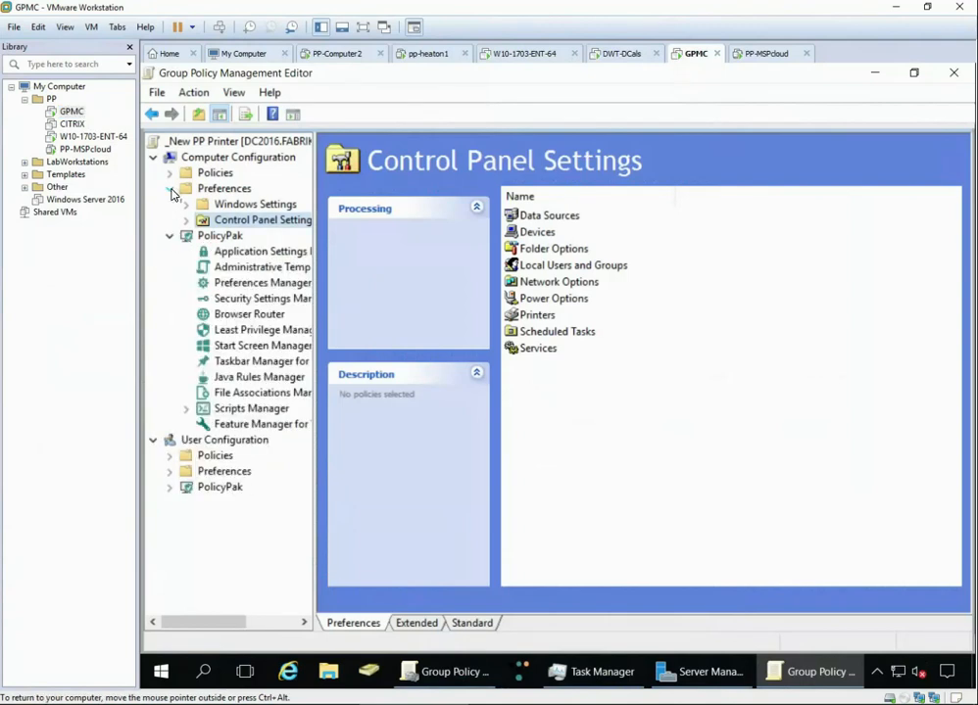
left_click(170, 189)
left_click(226, 377)
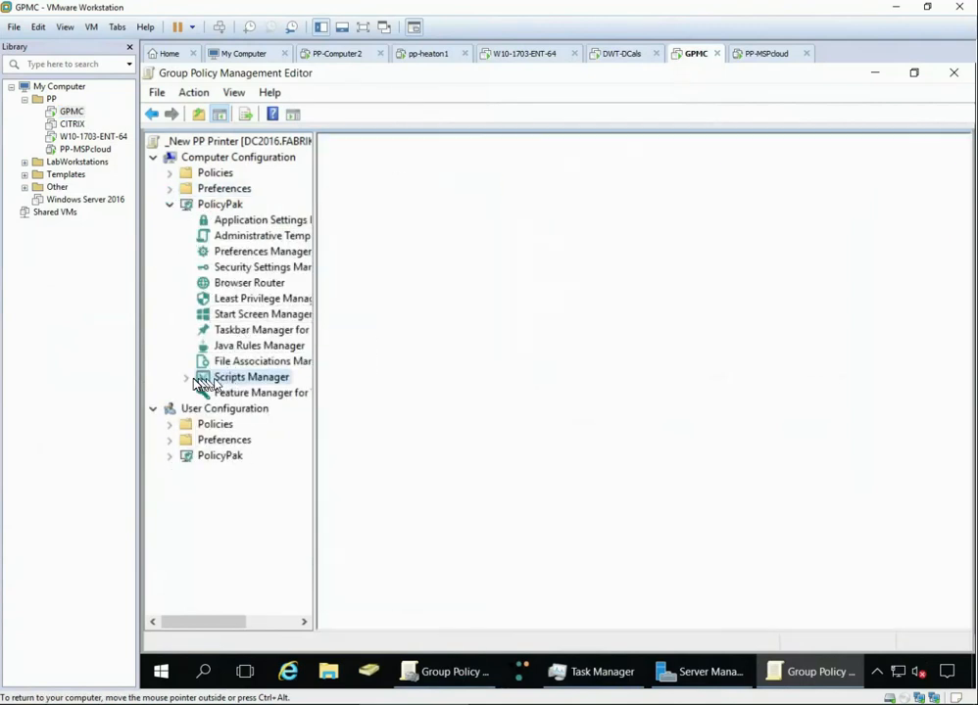
left_click(186, 379)
left_click(262, 393)
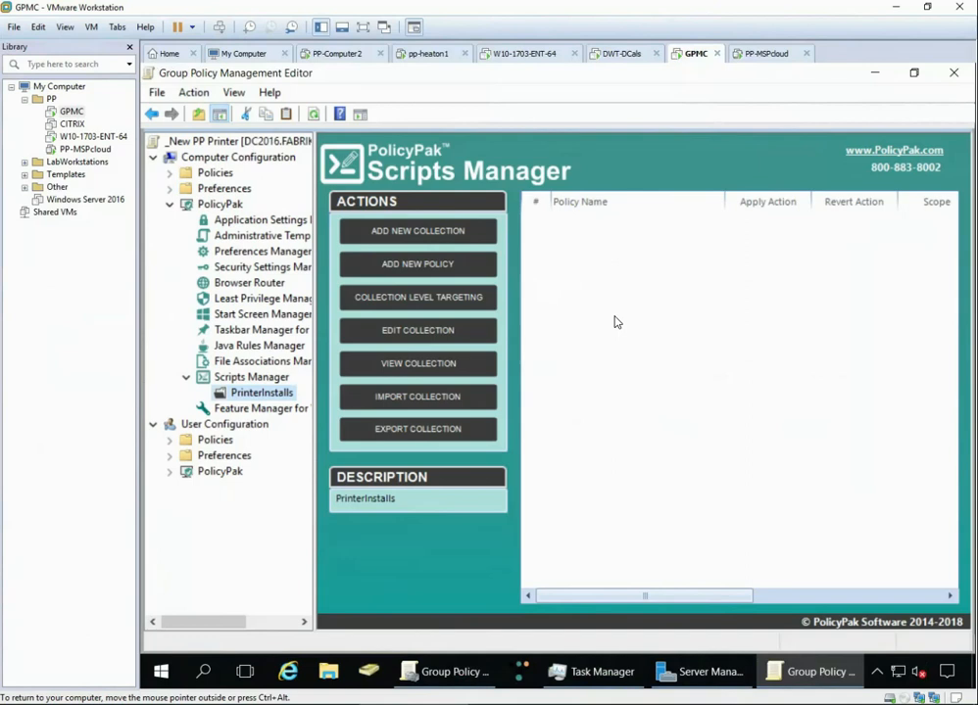
- Start a new policy in the PrinterInstalls collection, applying it to all users who log on to the computer (switched mode)
right_click(583, 254)
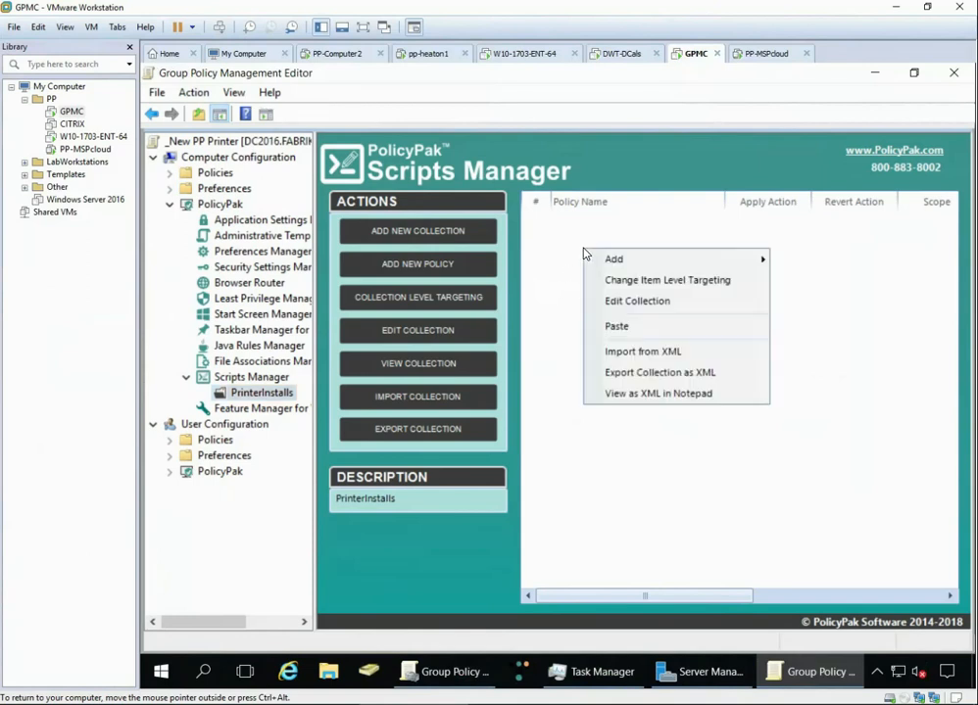
mouse_move(614, 262)
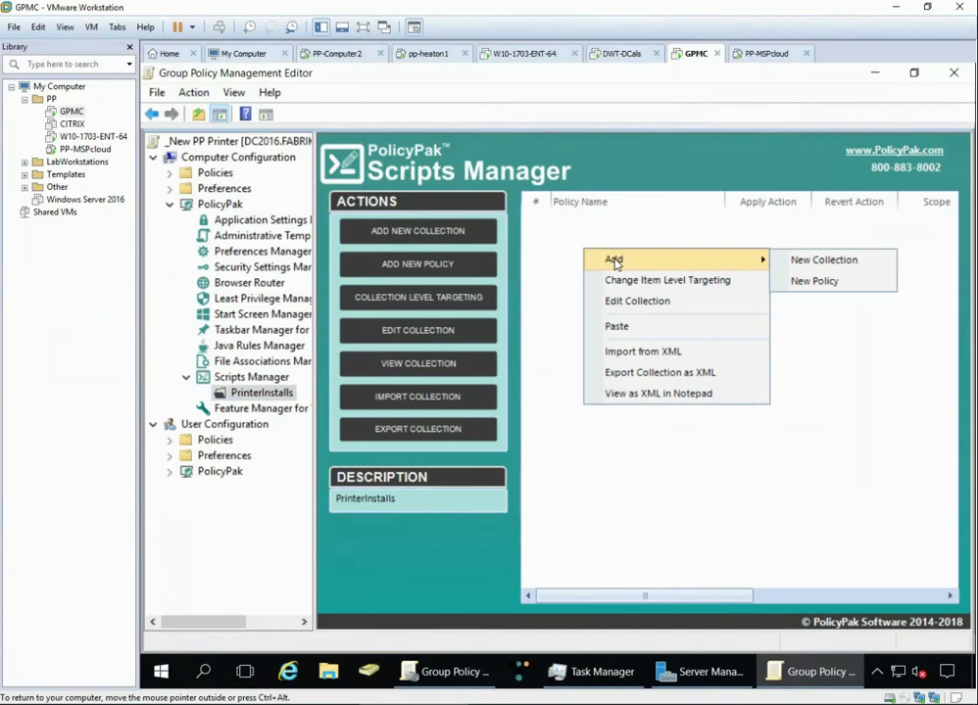
left_click(805, 282)
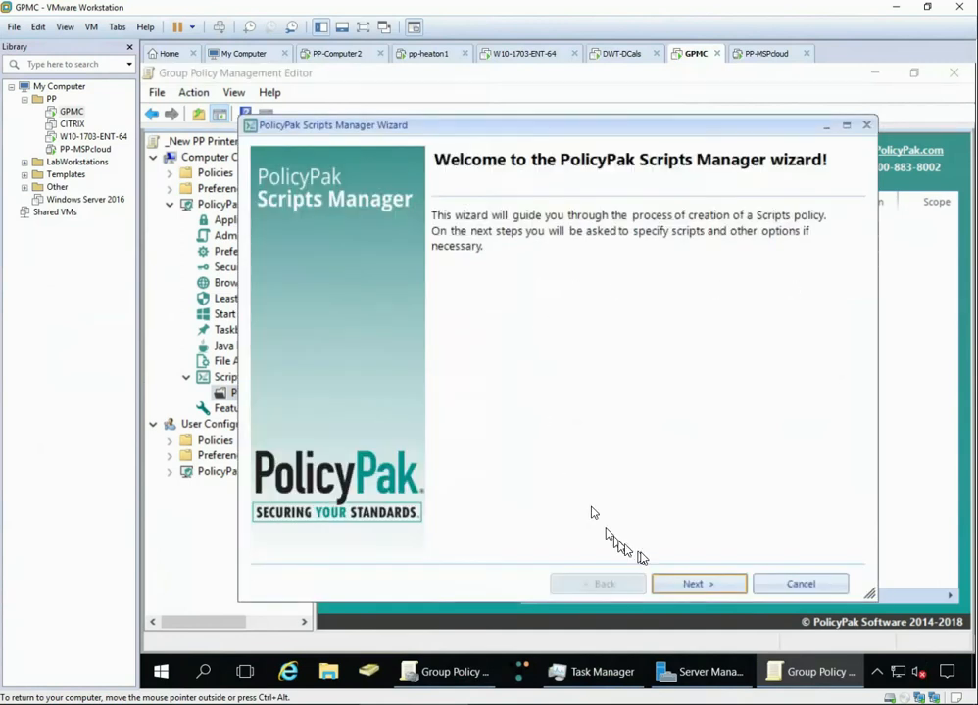
left_click(692, 584)
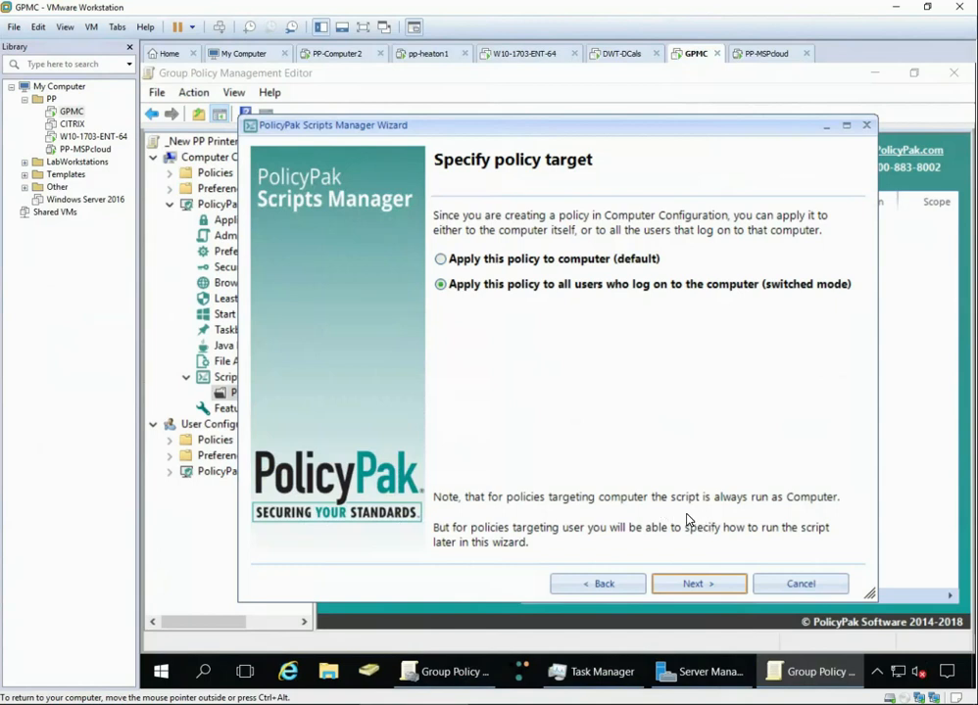
left_click(698, 585)
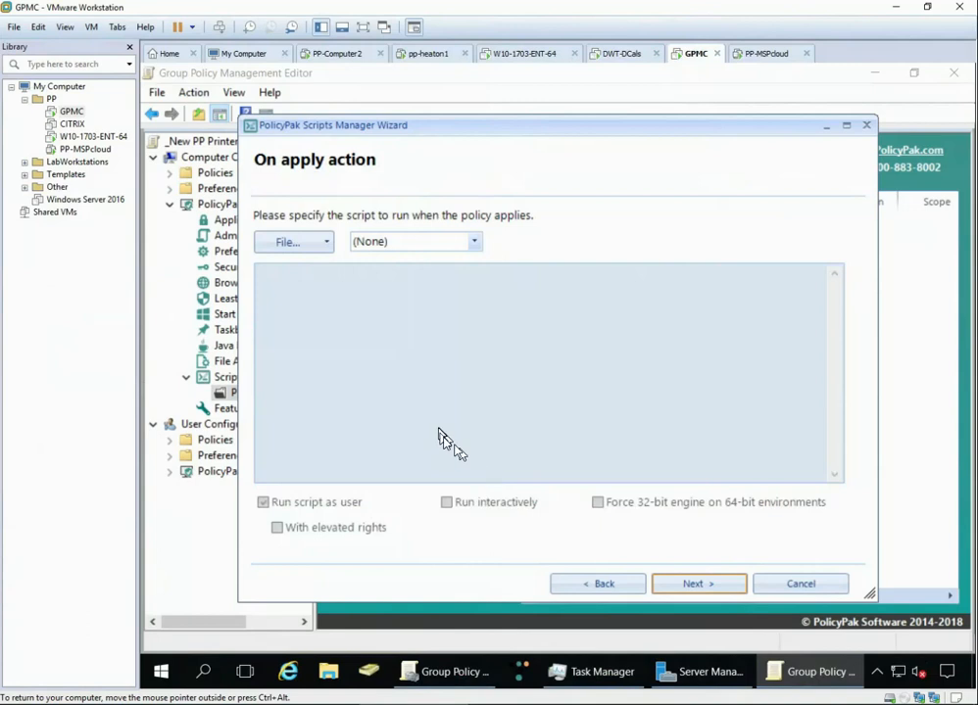
- Retarget the new policy to the computer (default) and choose PowerShell script as the on-apply action type
left_click(604, 585)
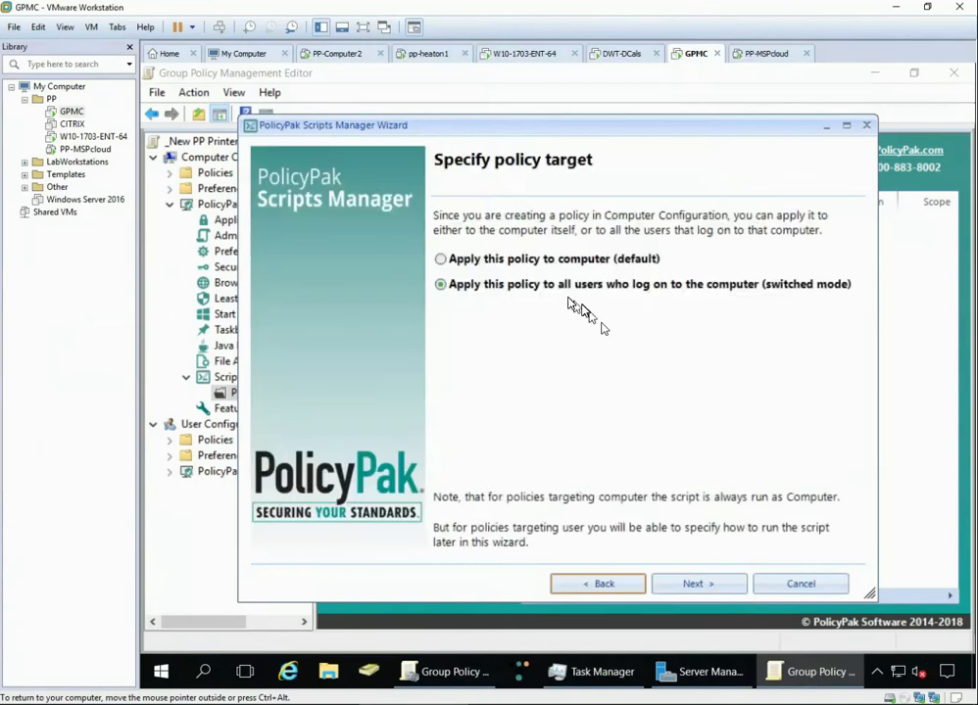
left_click(560, 260)
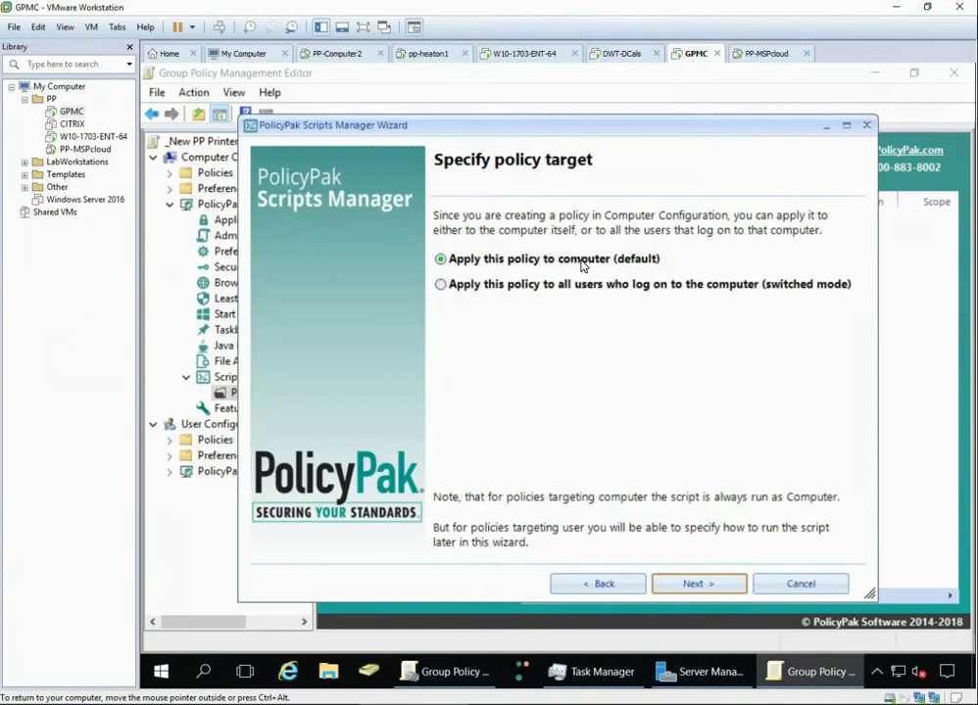
left_click(696, 584)
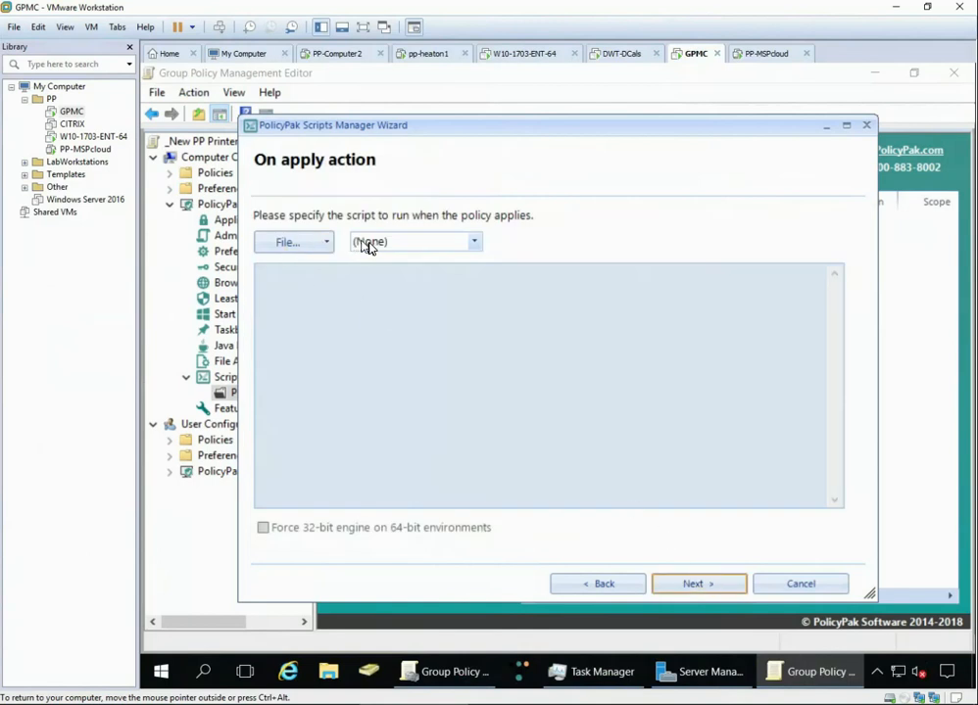
left_click(473, 242)
left_click(399, 292)
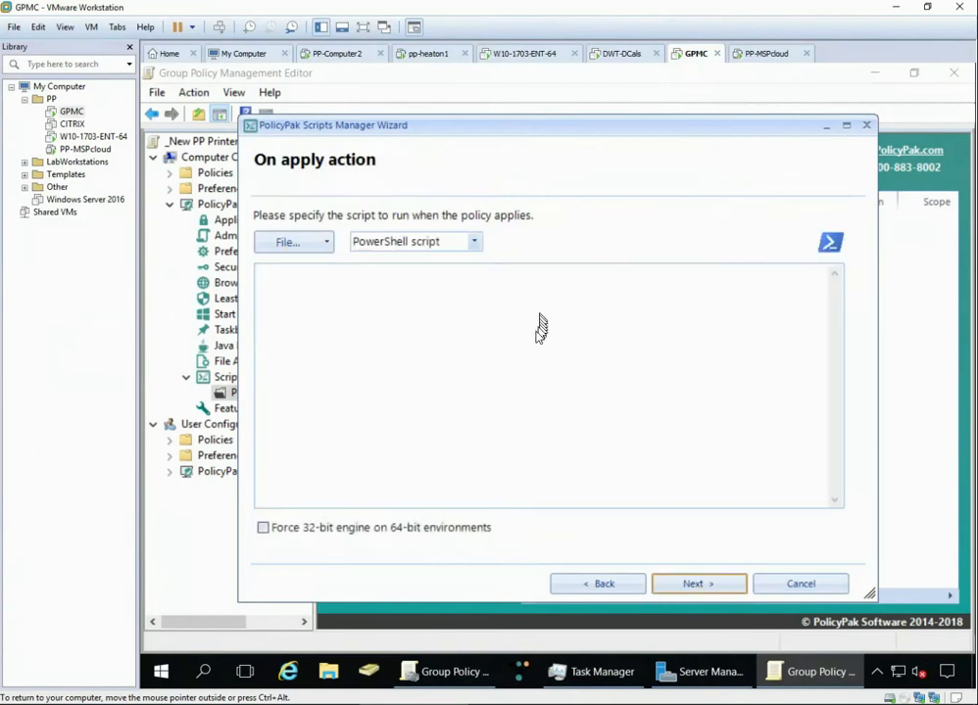
left_click(350, 323)
type("\"https://techtooldownloads.s3.amazonaws.com/ClientInstalls/printerdrivers/ahvac/r85502L.zip\"")
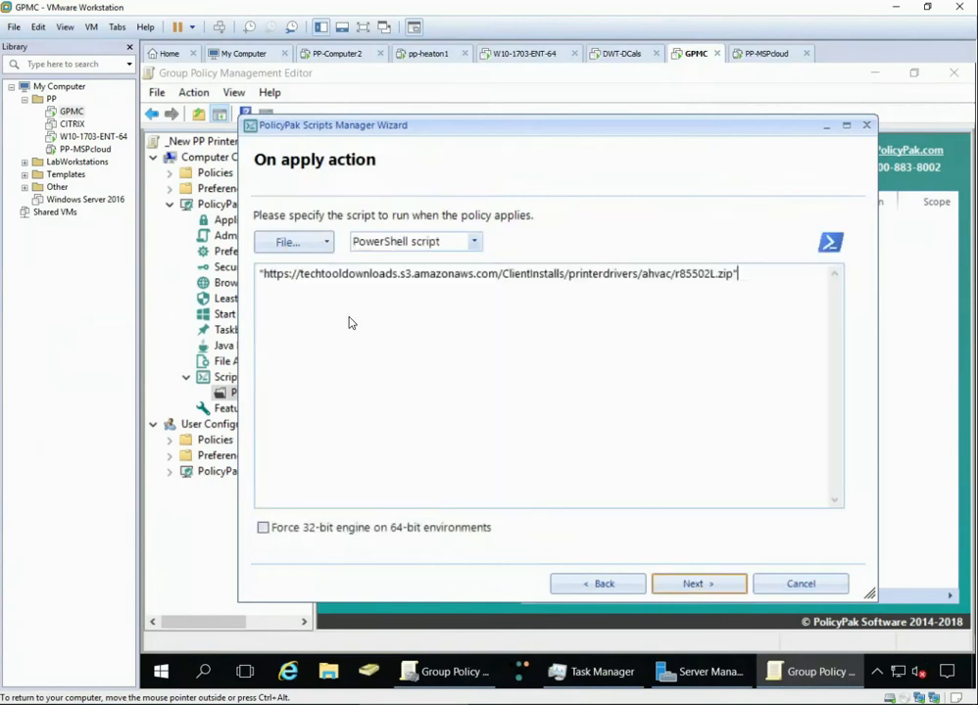
left_click_drag(745, 282, 204, 268)
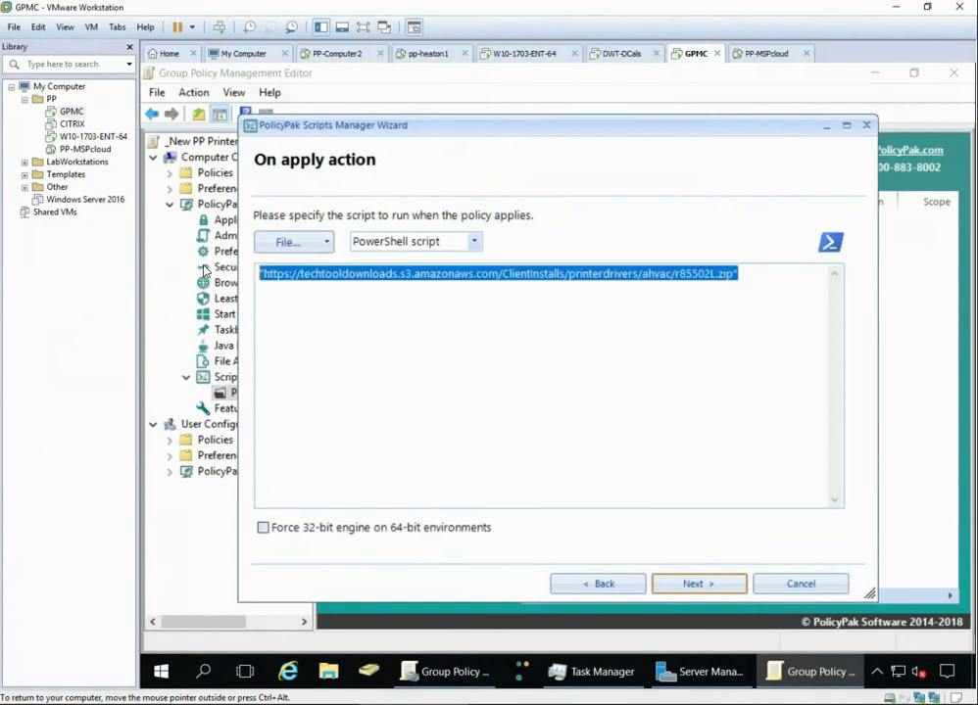
key("Delete")
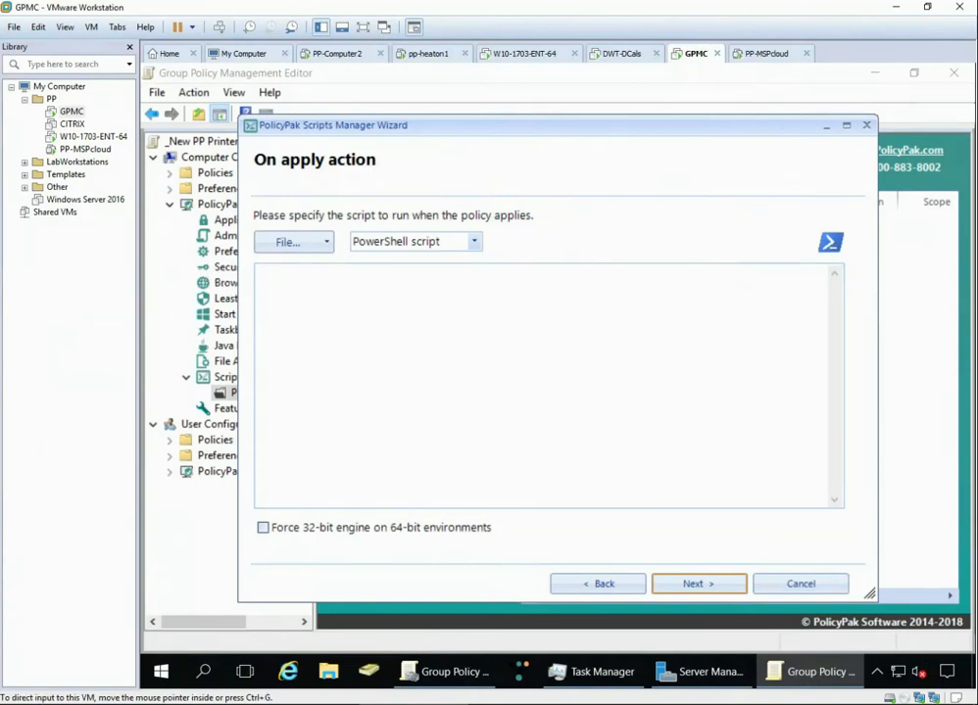
- Open PP_PrinterDeploy.ps1 in Notepad from the _PP_Everything\Scripts folder on the Z: shared drive
left_click(328, 672)
left_click(300, 567)
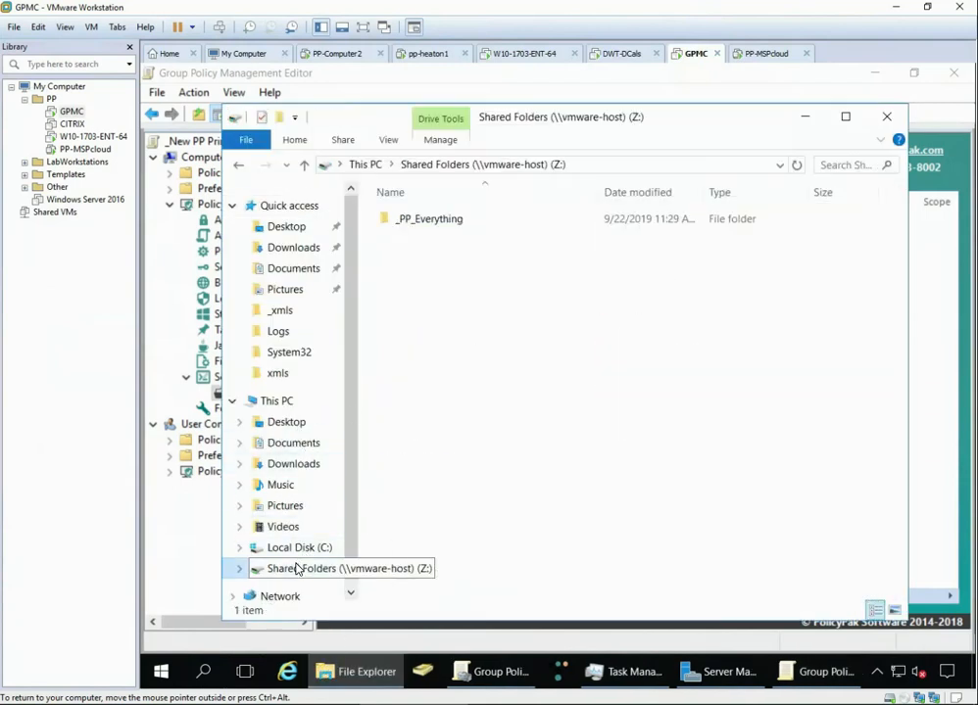
double_click(446, 221)
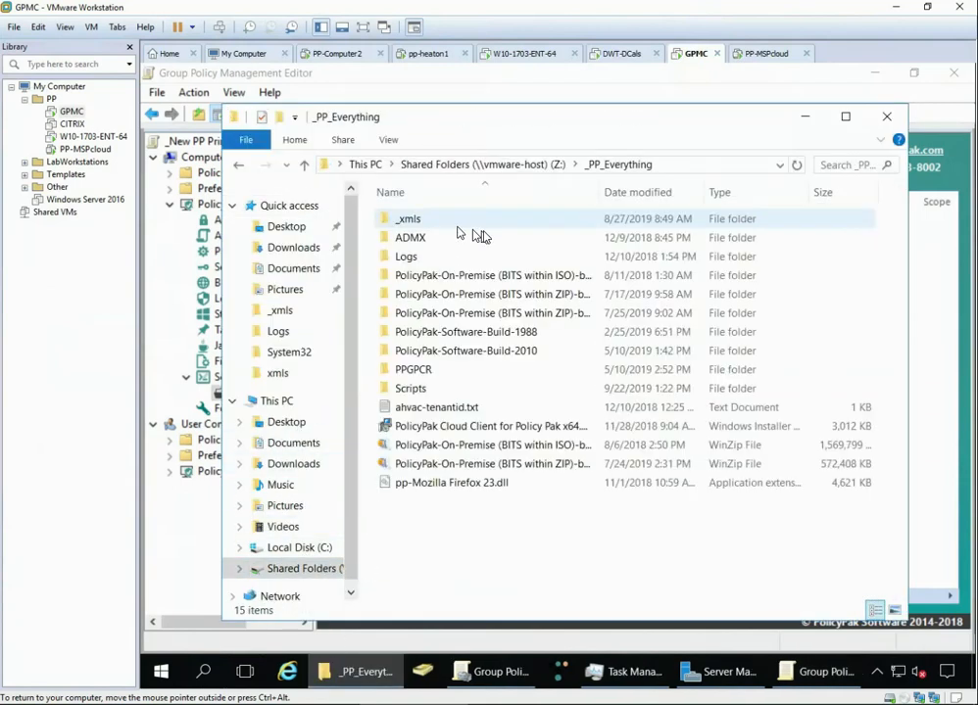
double_click(410, 388)
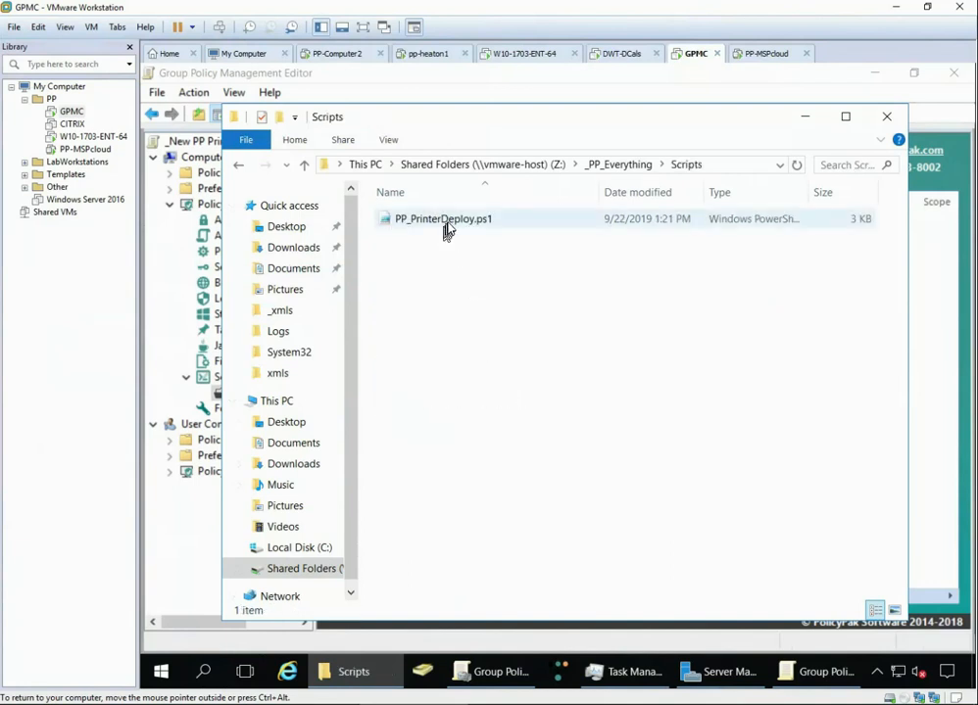
right_click(446, 226)
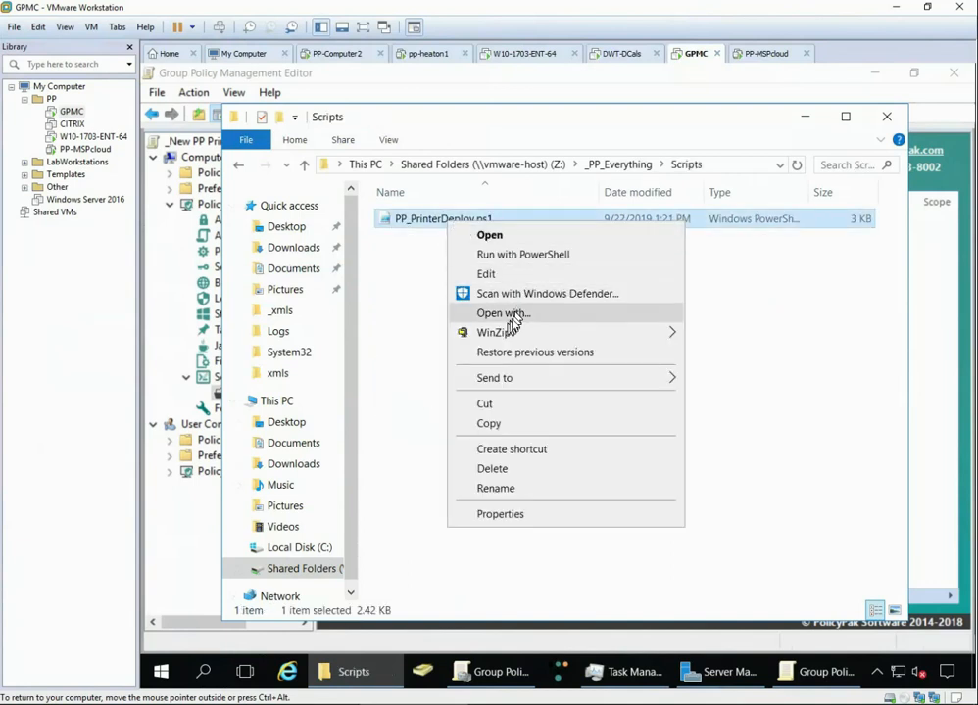
left_click(518, 314)
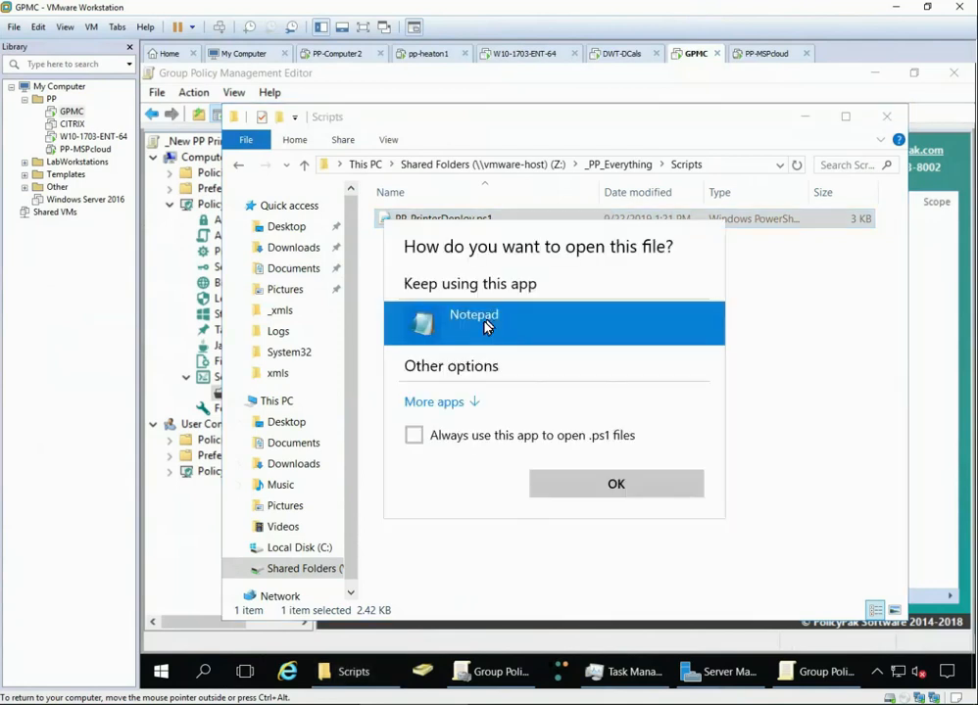
double_click(485, 327)
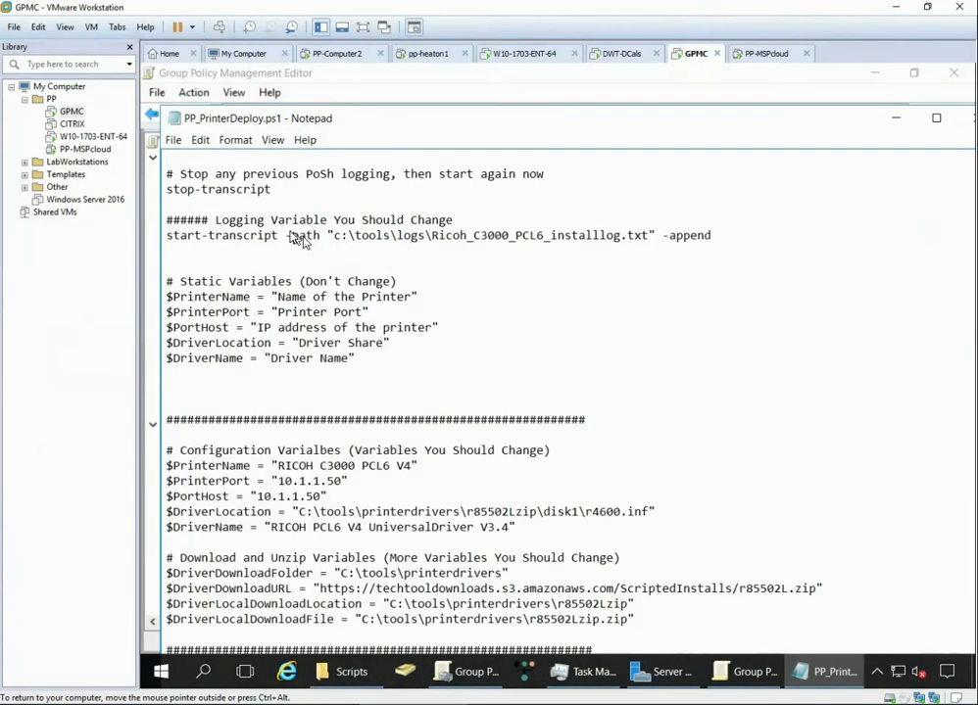
- Copy the entire PP_PrinterDeploy script into the policy's on-apply action, check its S3 driver download URL and accept the script
key("ctrl+a")
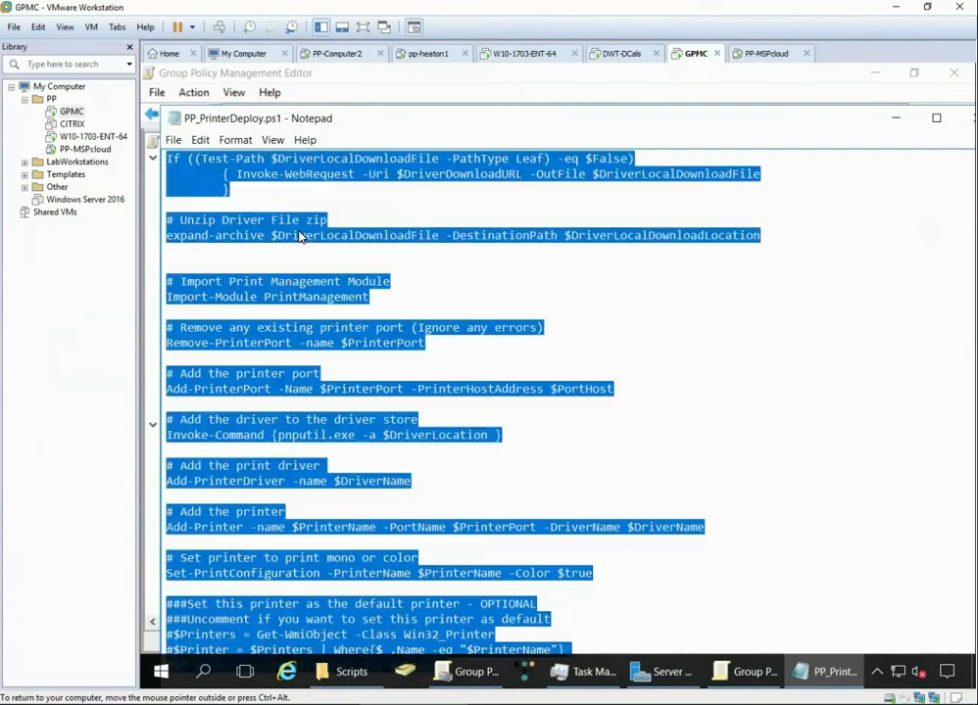
left_click(895, 118)
left_click(810, 119)
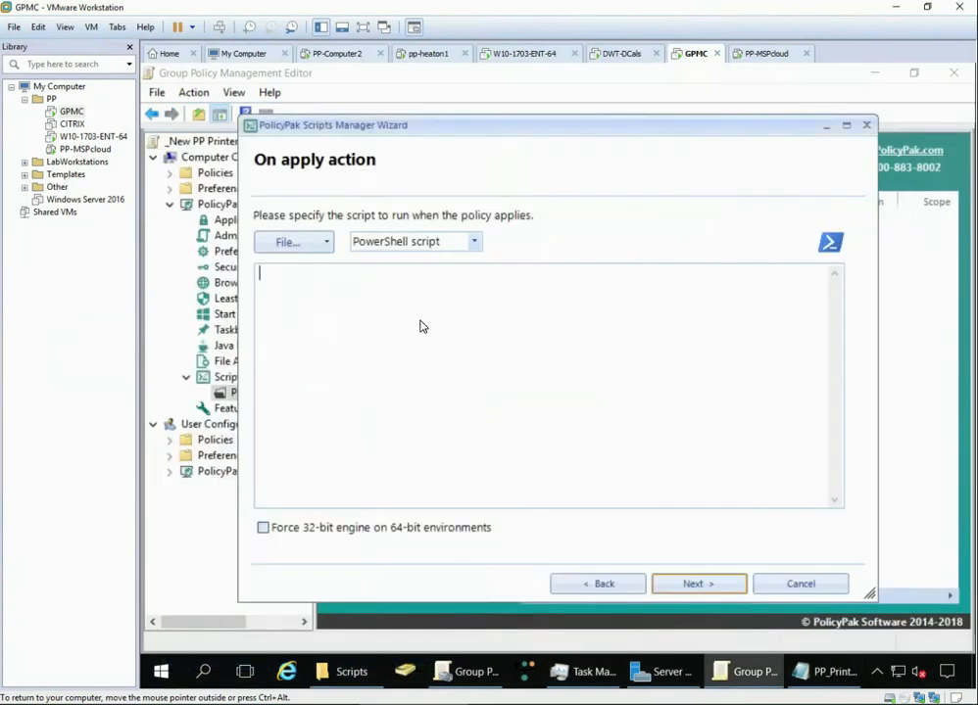
key("ctrl+v")
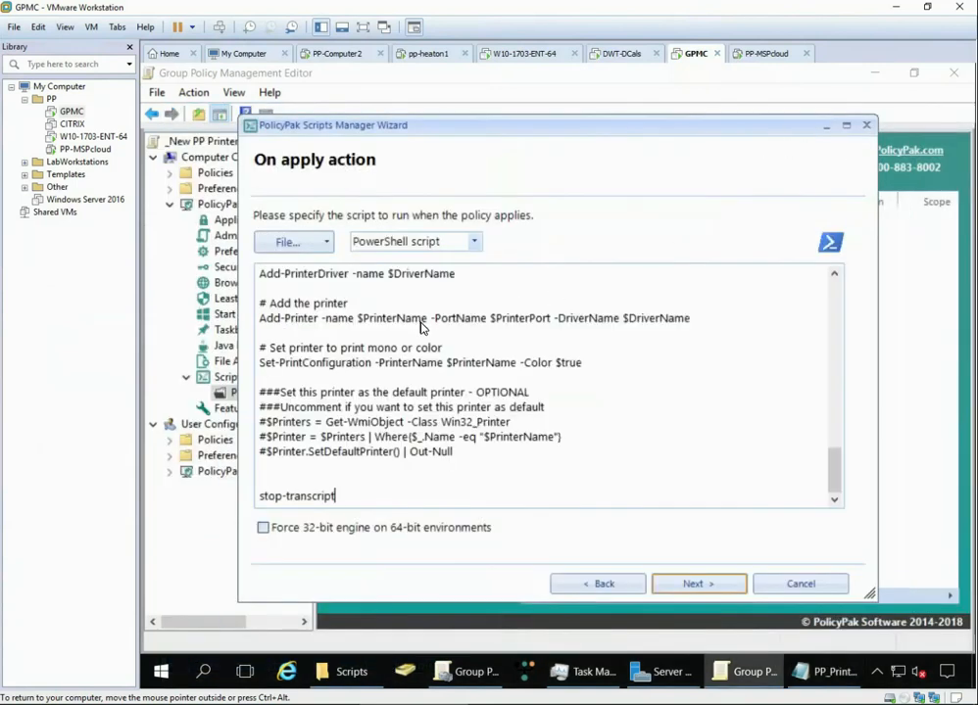
scroll(554, 375, "up", 8)
scroll(553, 376, "up", 5)
left_click_drag(477, 334, 597, 334)
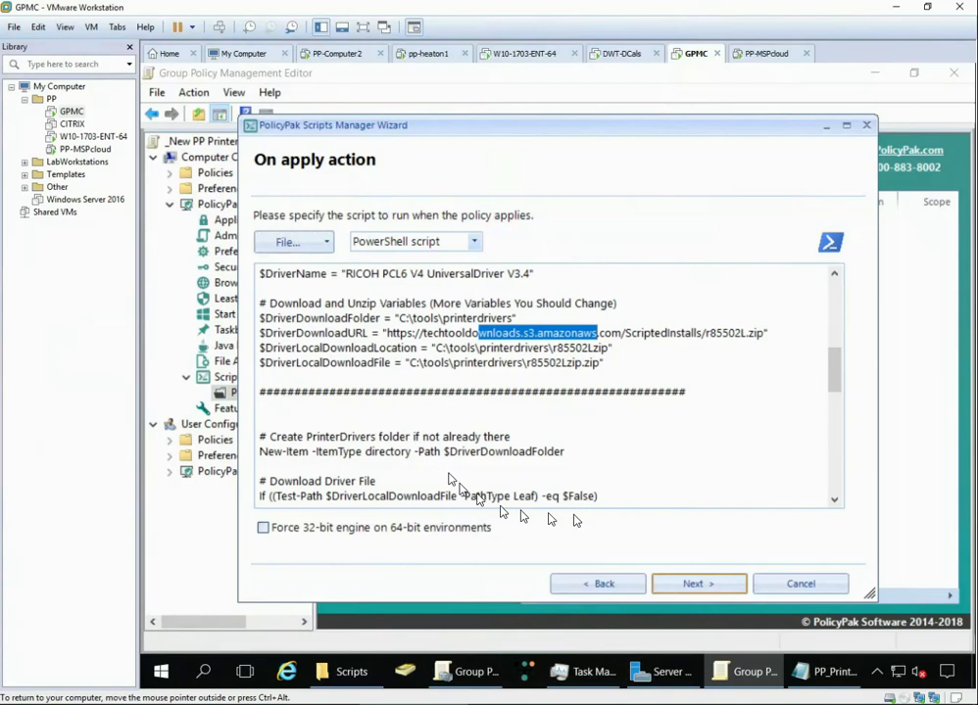
left_click(691, 583)
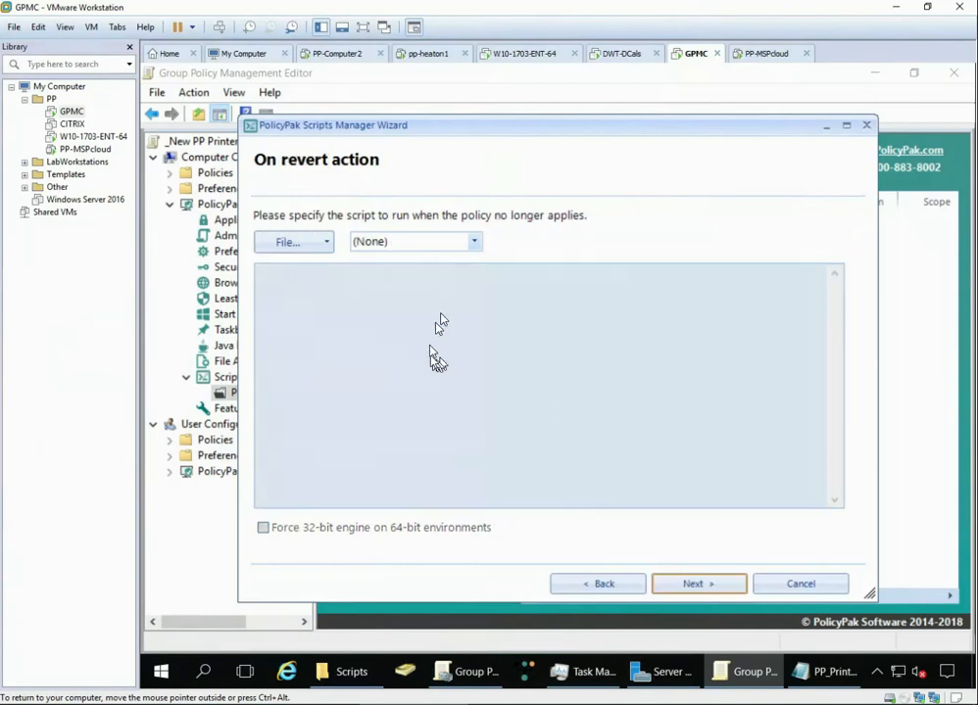
- Finish the policy without a revert script, using the Once or when forced process mode and the name Ricoh Printer
left_click(713, 585)
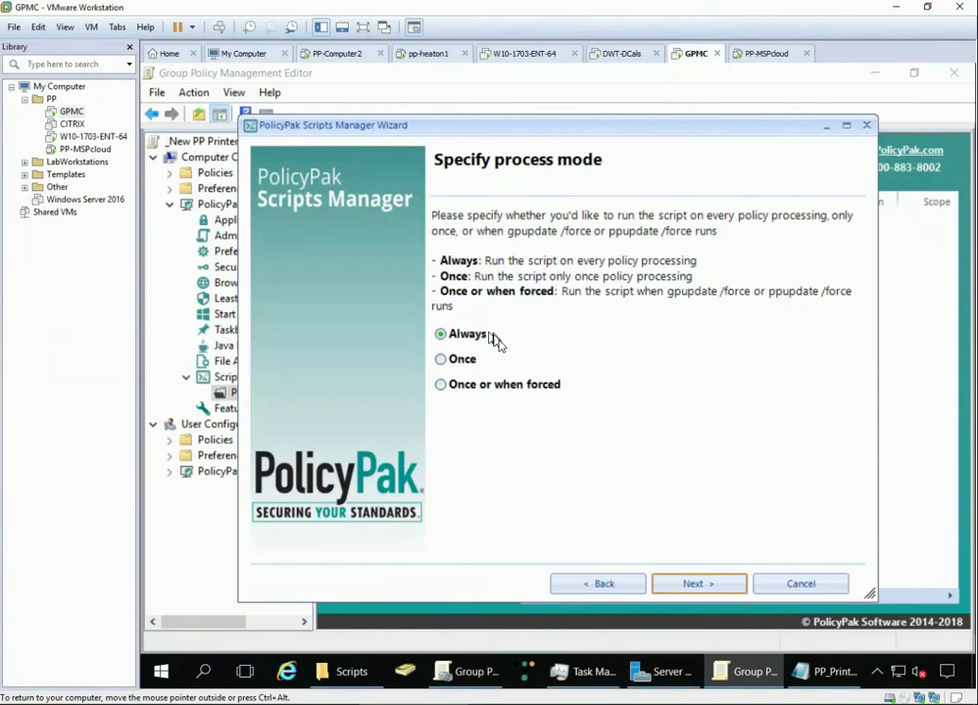
left_click(493, 389)
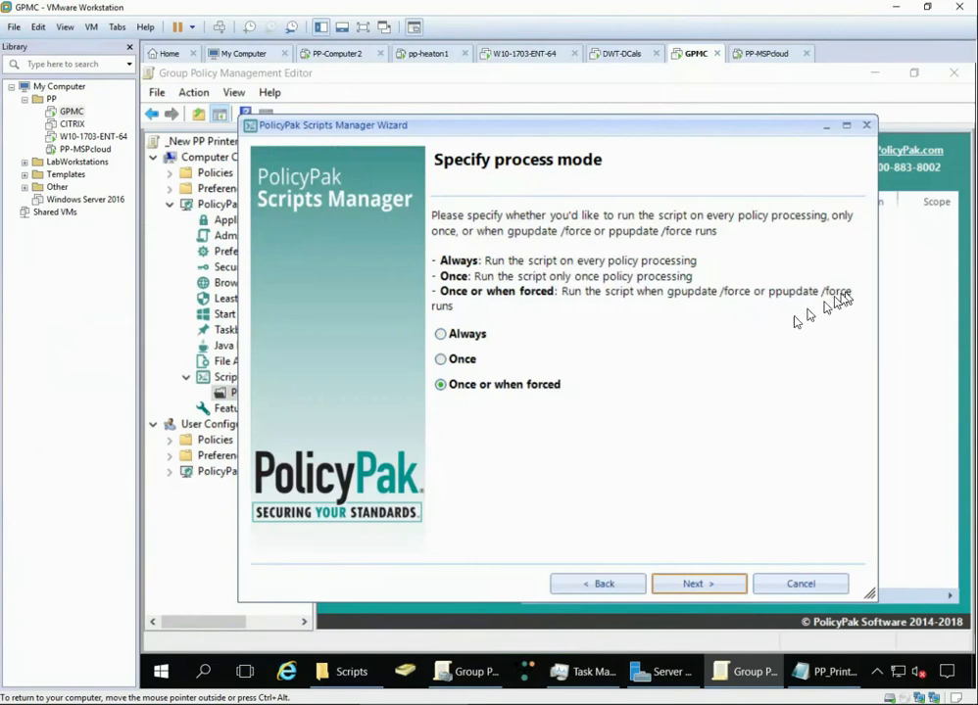
left_click(698, 584)
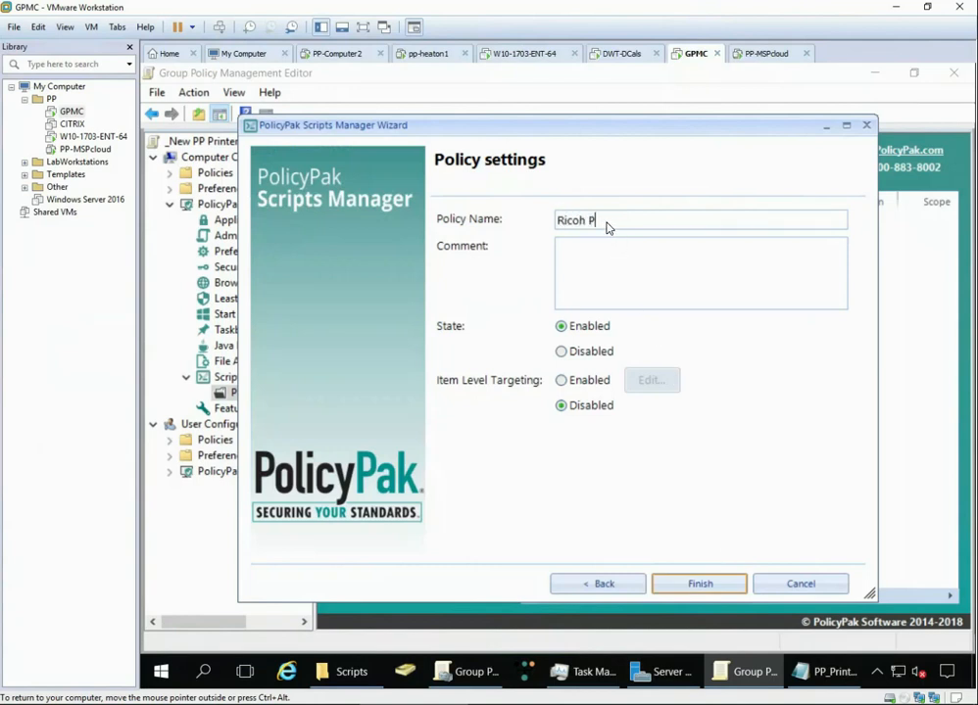
left_click(697, 584)
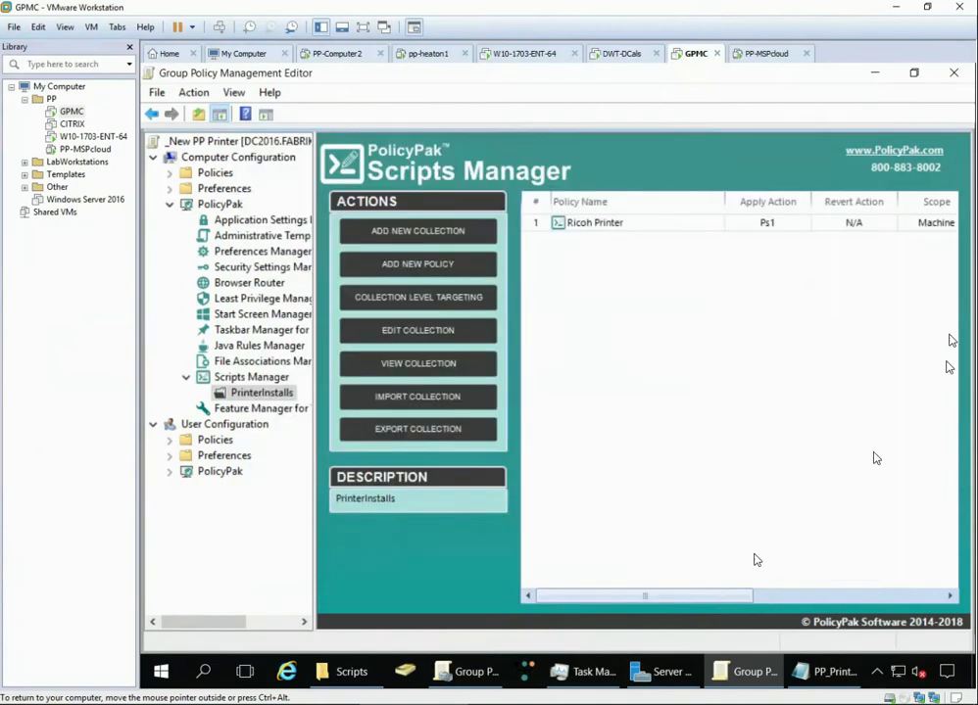
- View the Ricoh Printer policy as XML in Notepad, then close the file
left_click(681, 228)
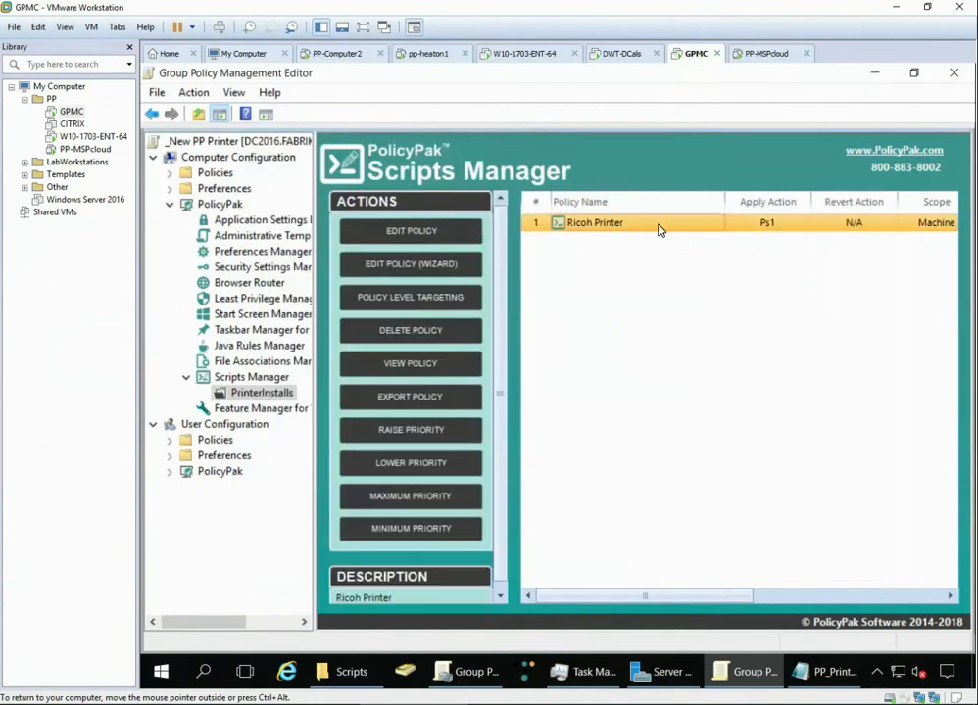
right_click(659, 229)
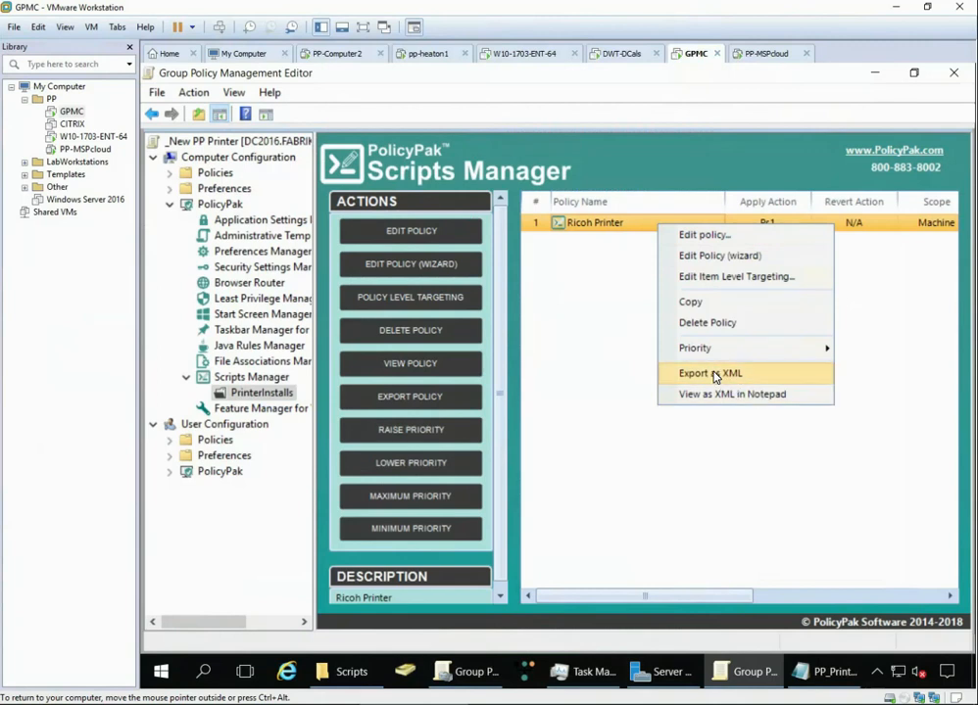
left_click(578, 394)
left_click(444, 284)
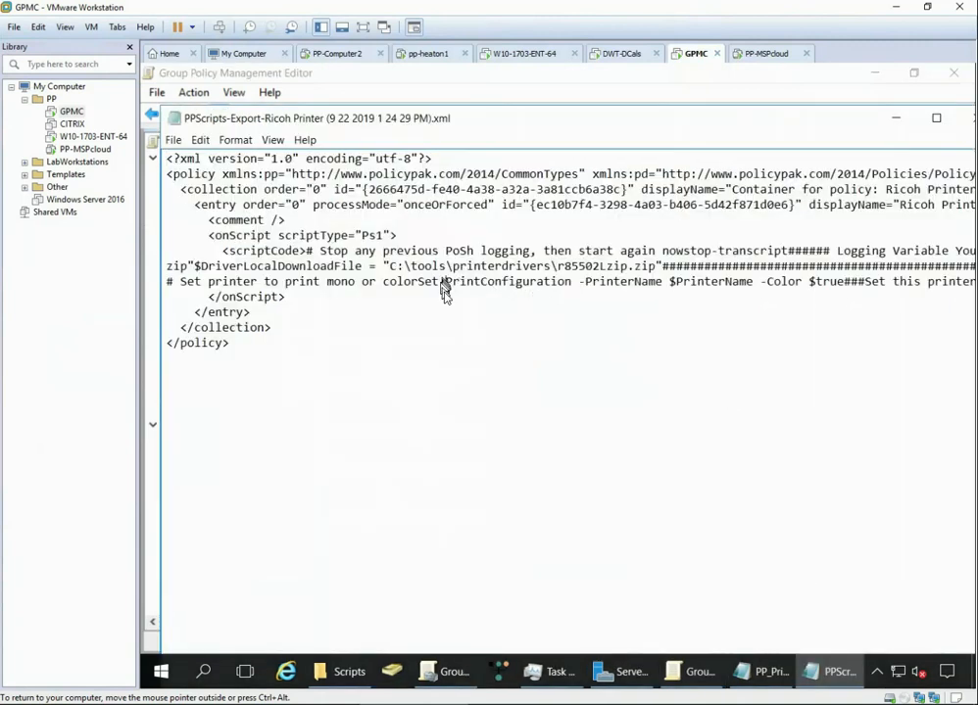
right_click(712, 125)
left_click(766, 228)
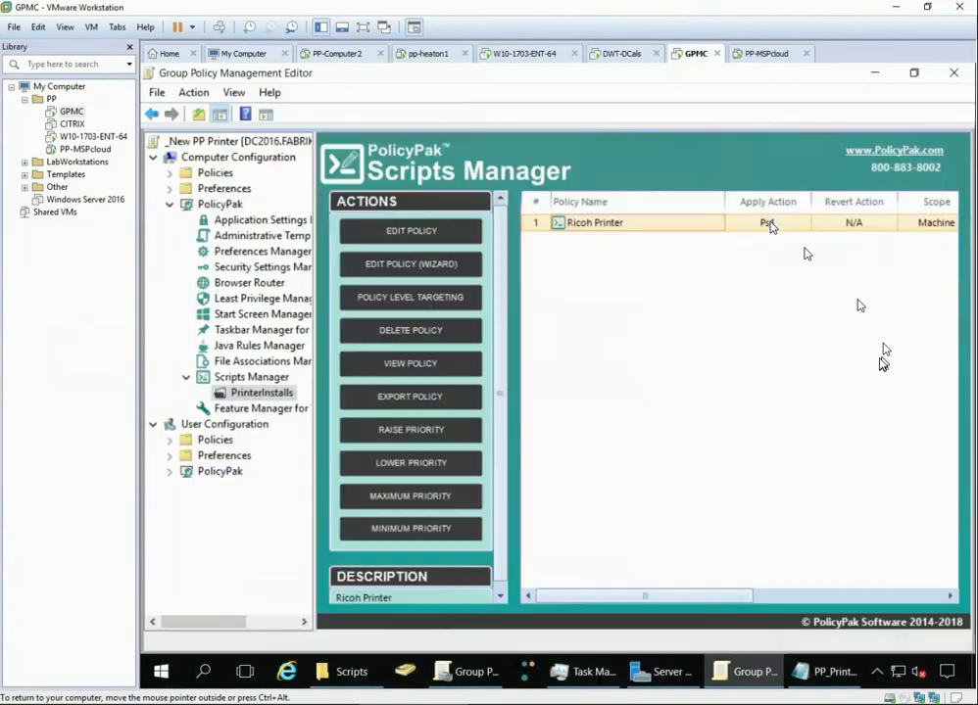
- Export the Ricoh Printer policy as an XML file named RicohPrinter in the _PP_Everything\_xmls folder
right_click(659, 226)
left_click(717, 374)
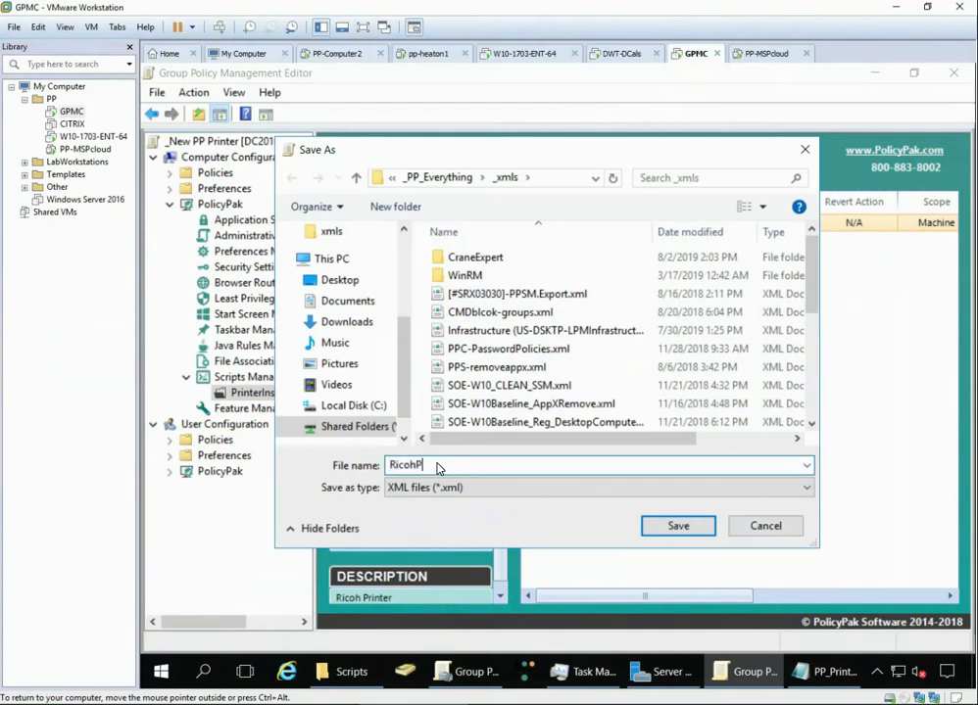
key("Return")
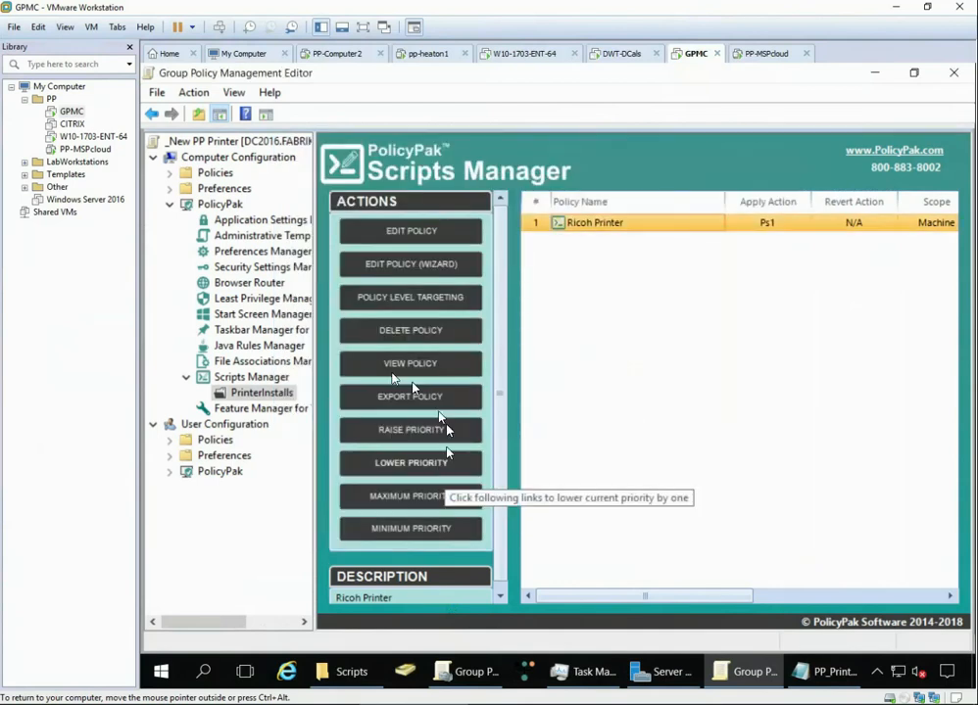
- Switch to the PP-MSPcloud virtual machine and start uploading an XML data file under XML Data Files in PolicyPak Cloud
left_click(87, 149)
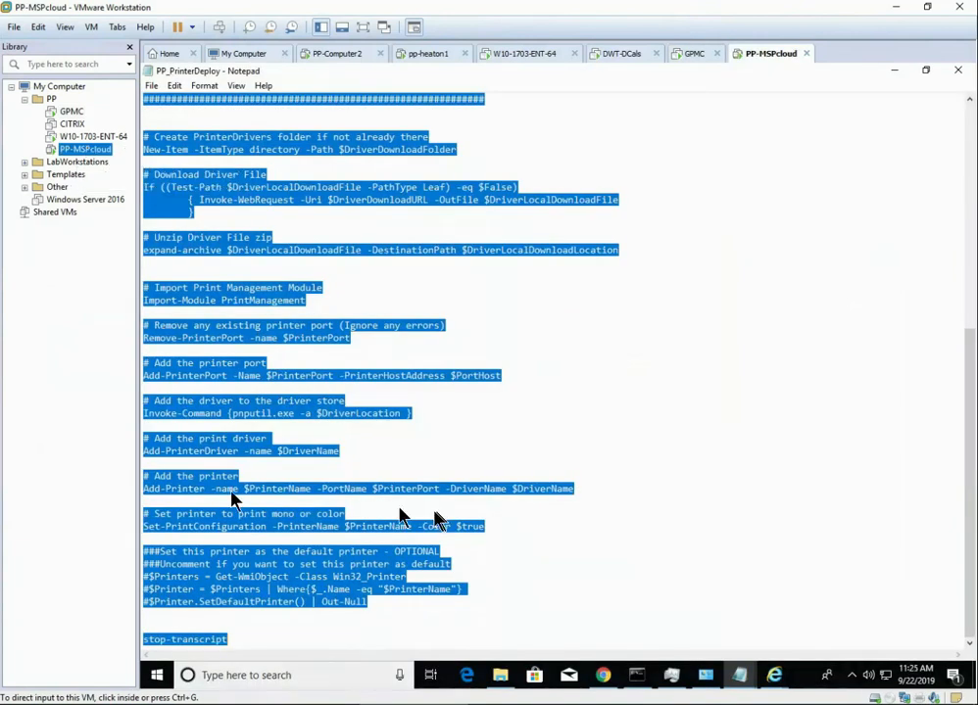
left_click(891, 74)
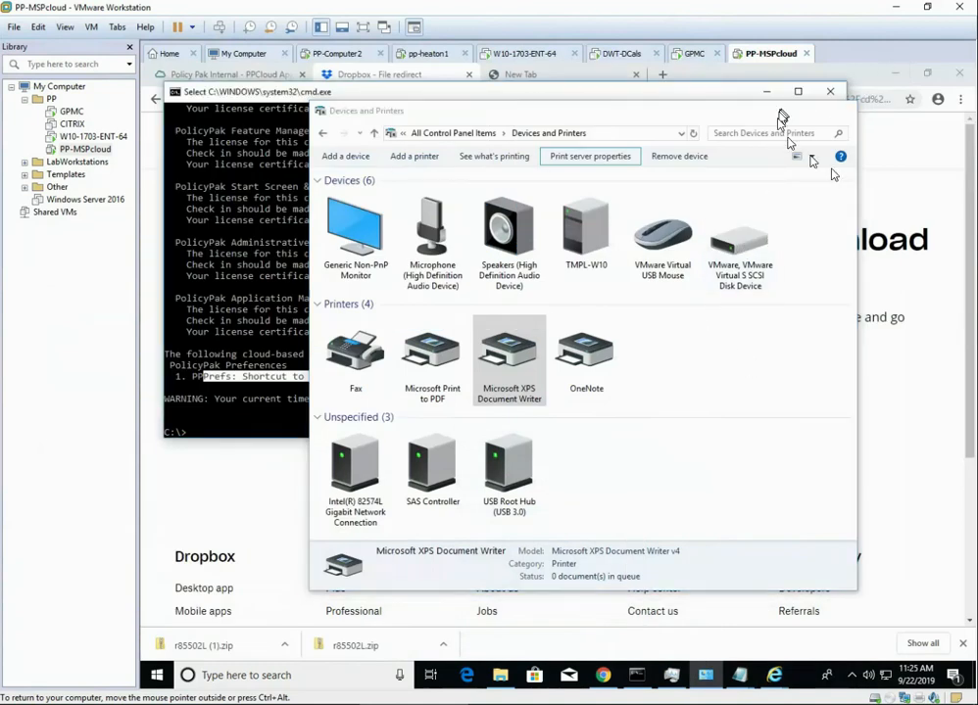
left_click(776, 110)
left_click(767, 91)
left_click(225, 76)
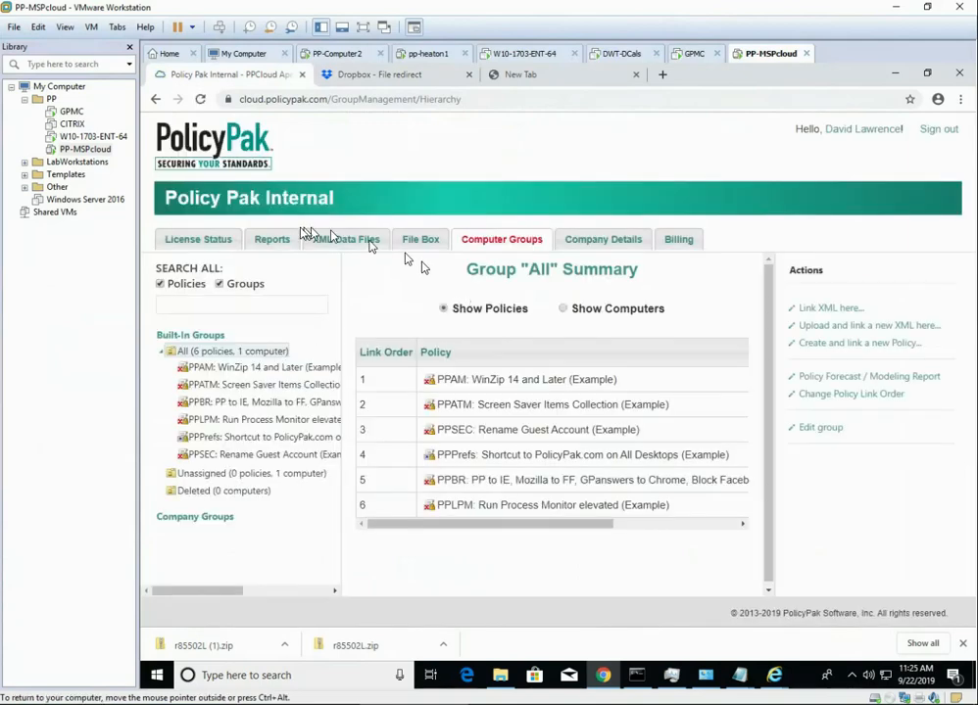
left_click(348, 241)
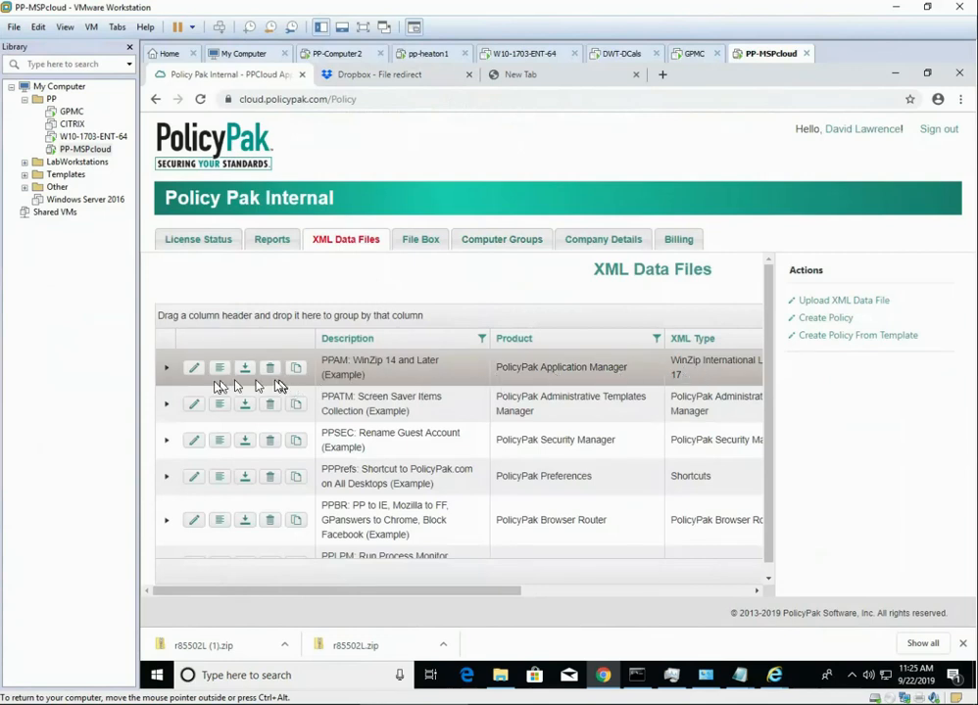
left_click(843, 302)
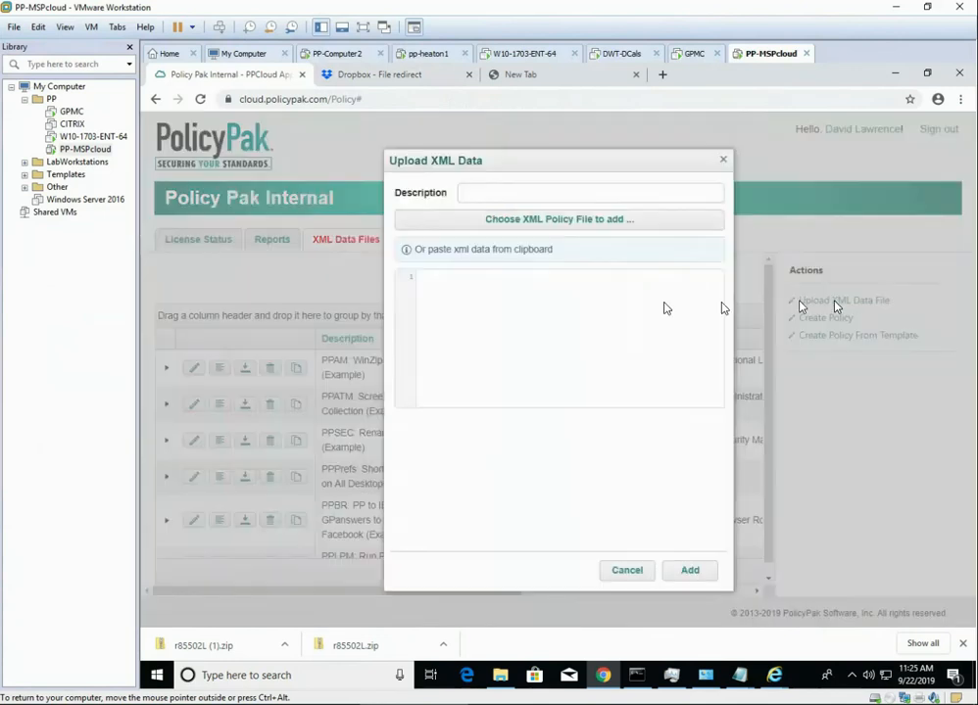
- Copy the full content of the RicohPrinter XML file from Notepad and paste it into the XML data upload
left_click(98, 704)
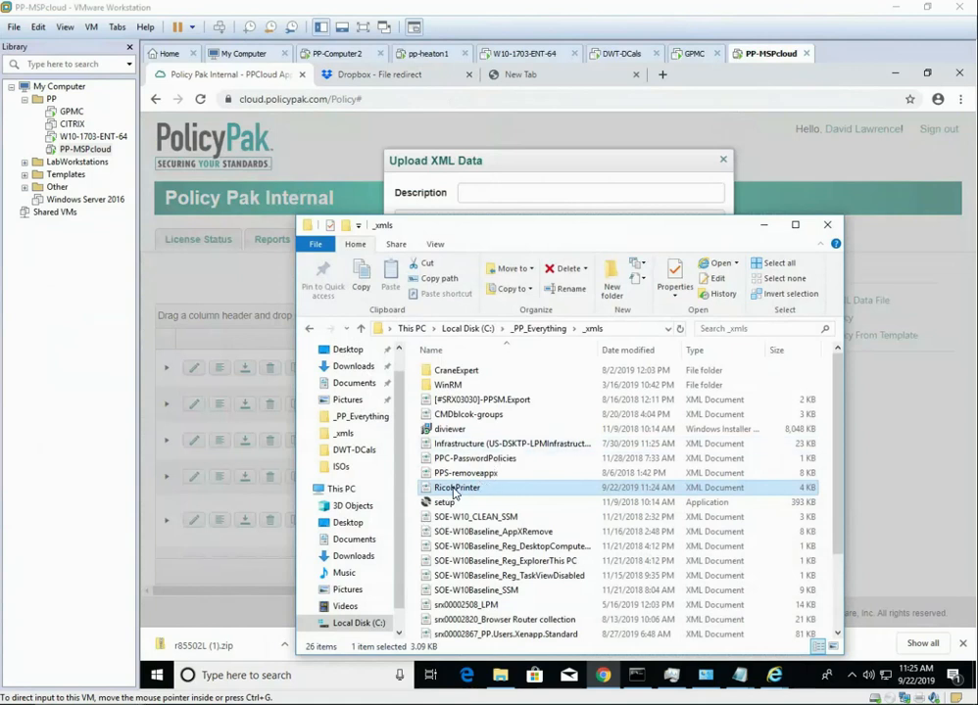
right_click(454, 493)
mouse_move(547, 274)
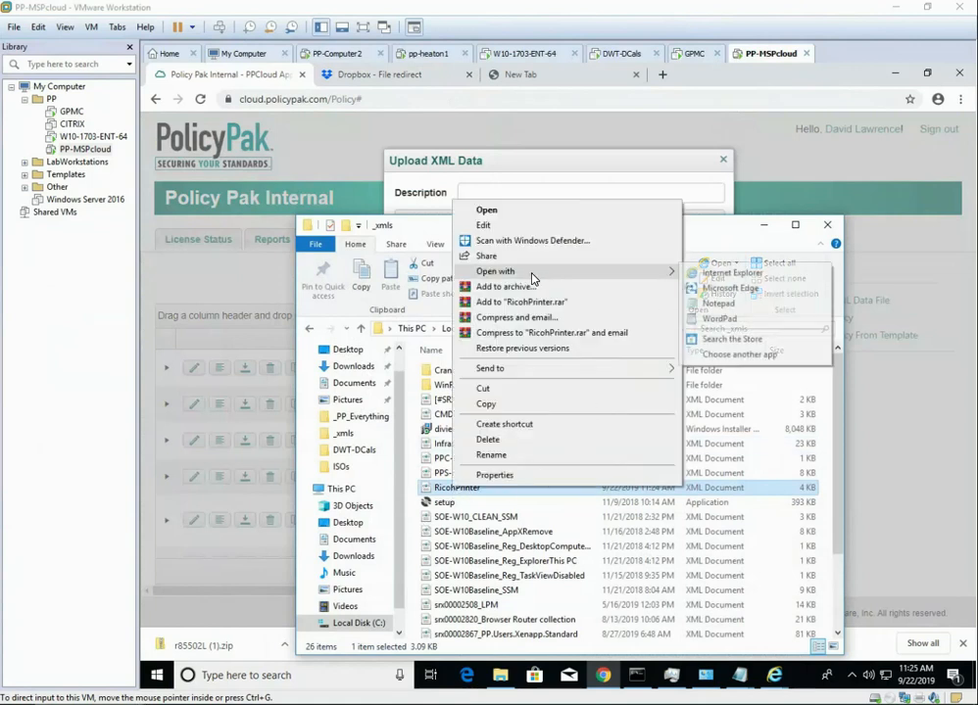
left_click(718, 304)
left_click(219, 202)
key("ctrl+a")
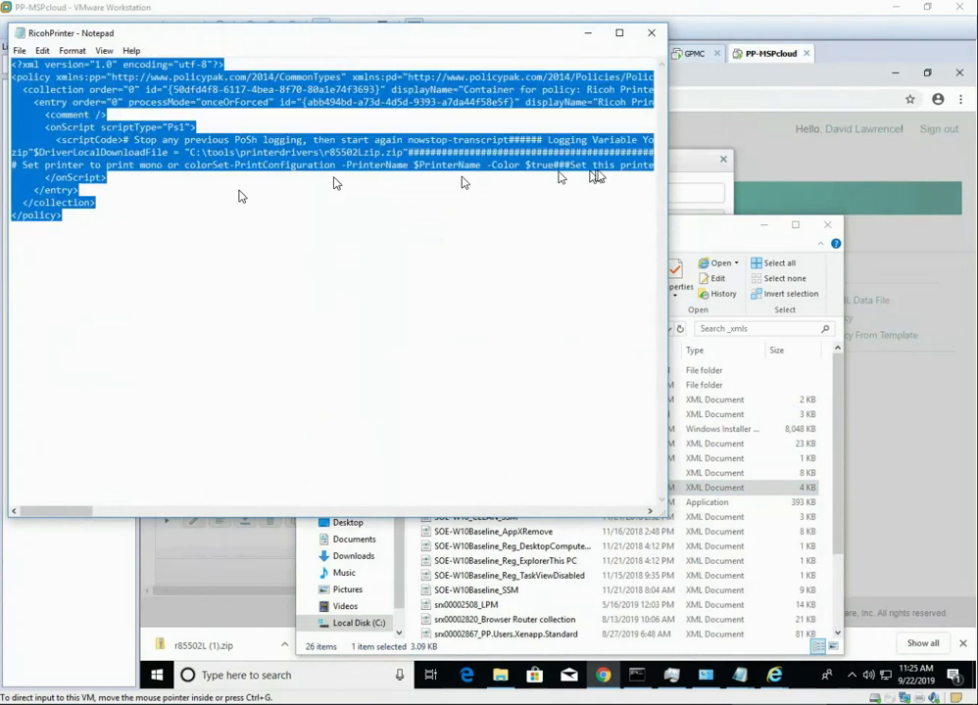
left_click(589, 33)
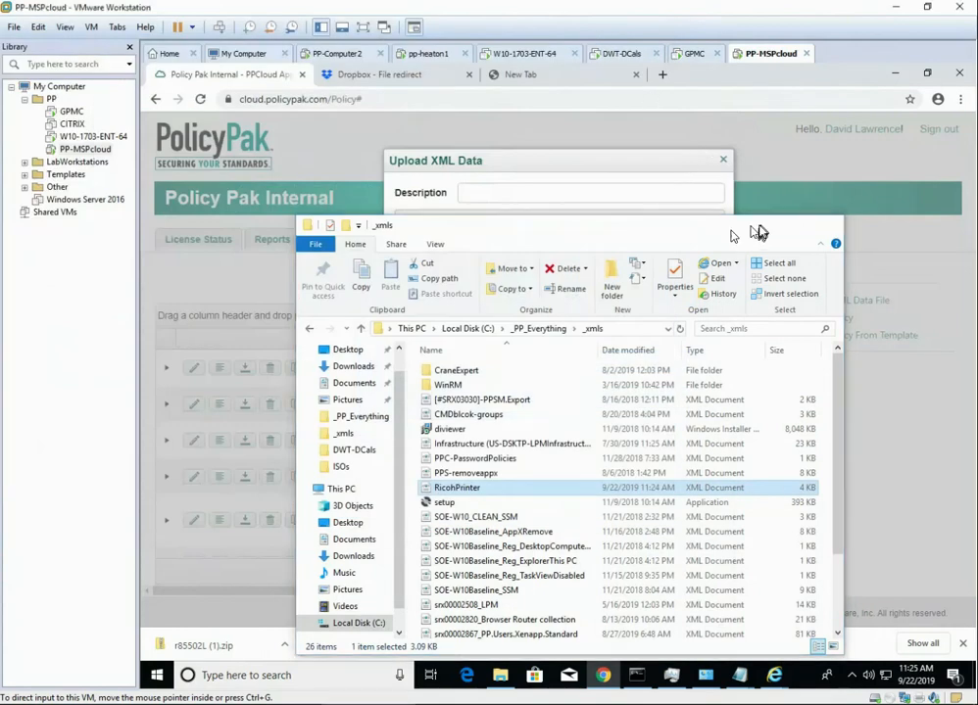
left_click(765, 225)
left_click(474, 294)
key("ctrl+v")
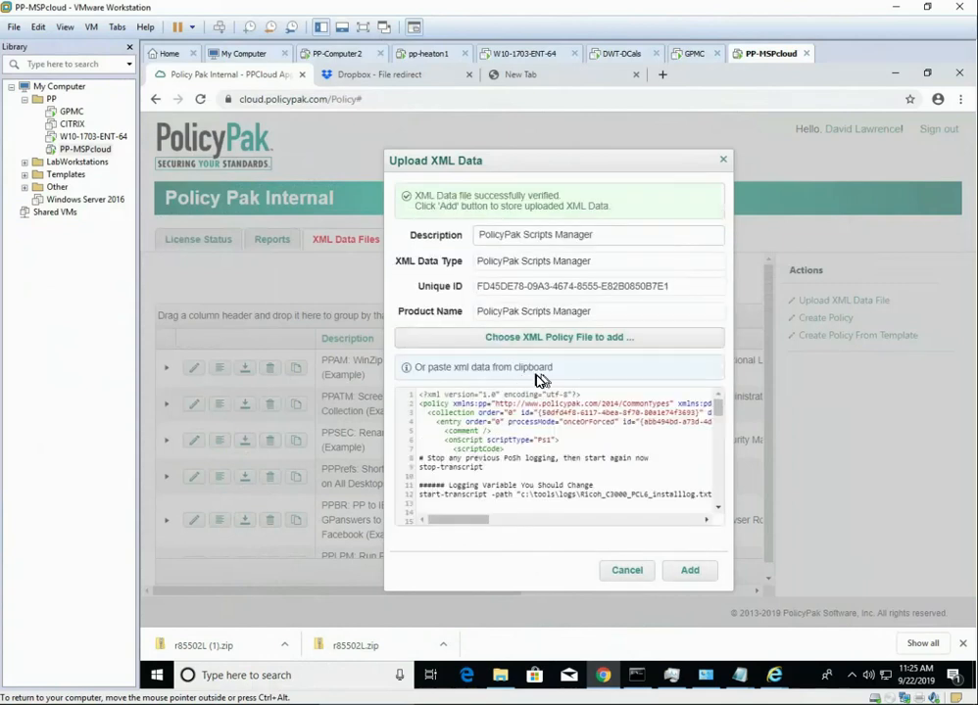
- Set the description of the XML data to RicohPrinter, add it to the cloud, and close the upload dialog
triple_click(503, 236)
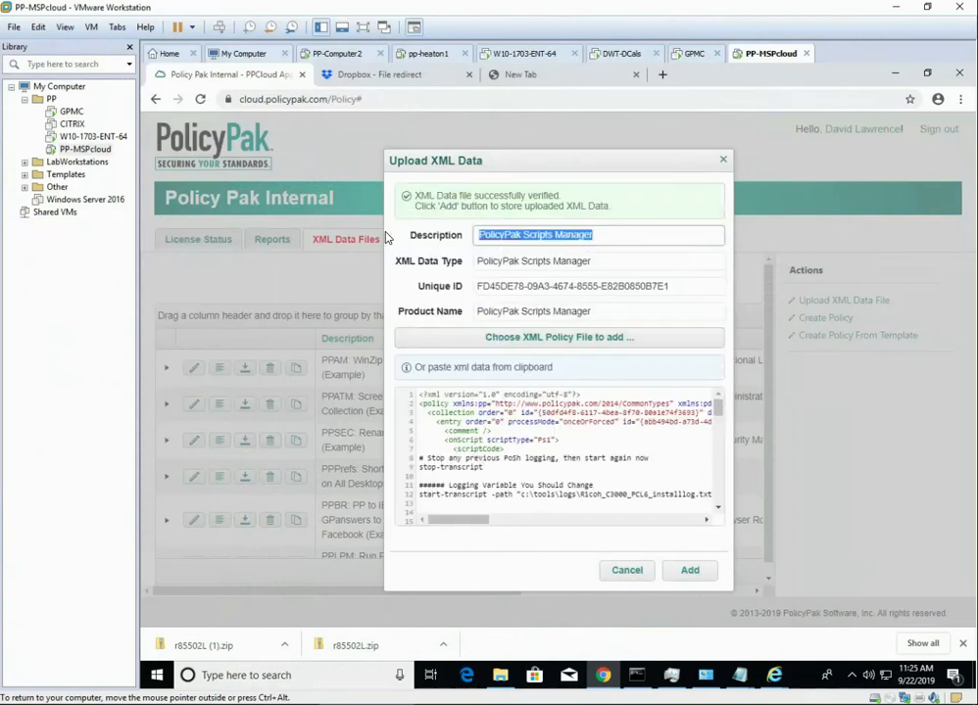
type("RicohPrin")
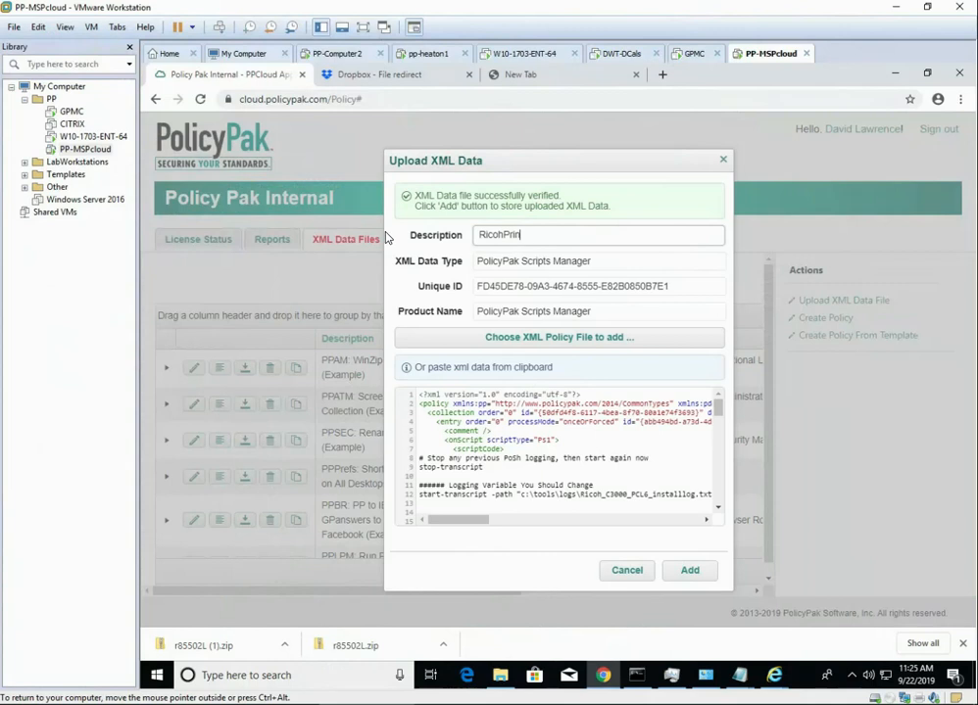
left_click(689, 570)
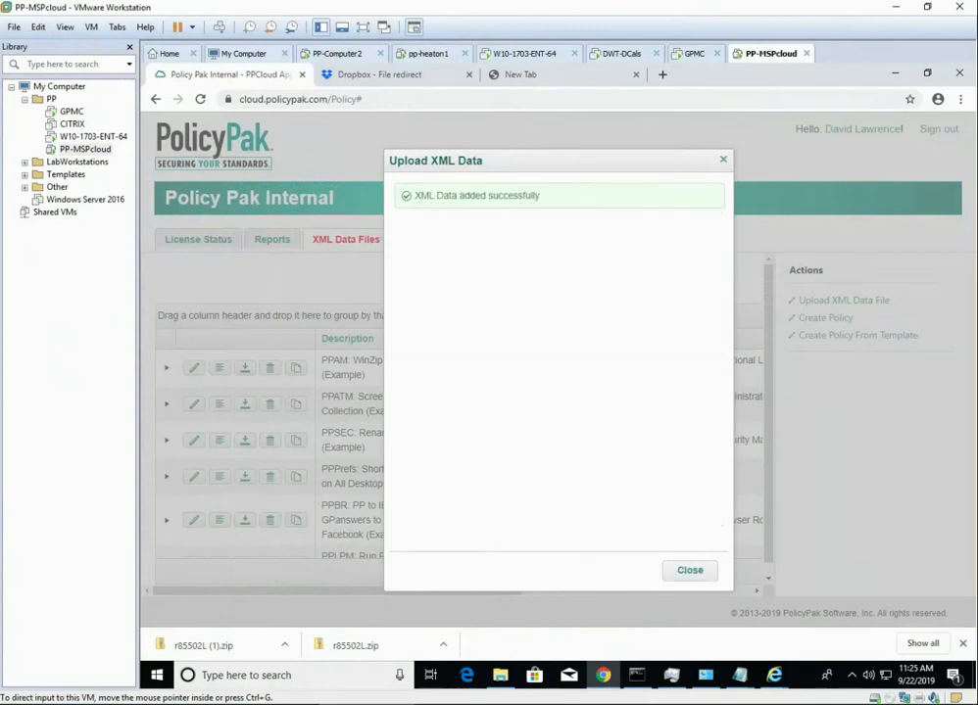
left_click(688, 570)
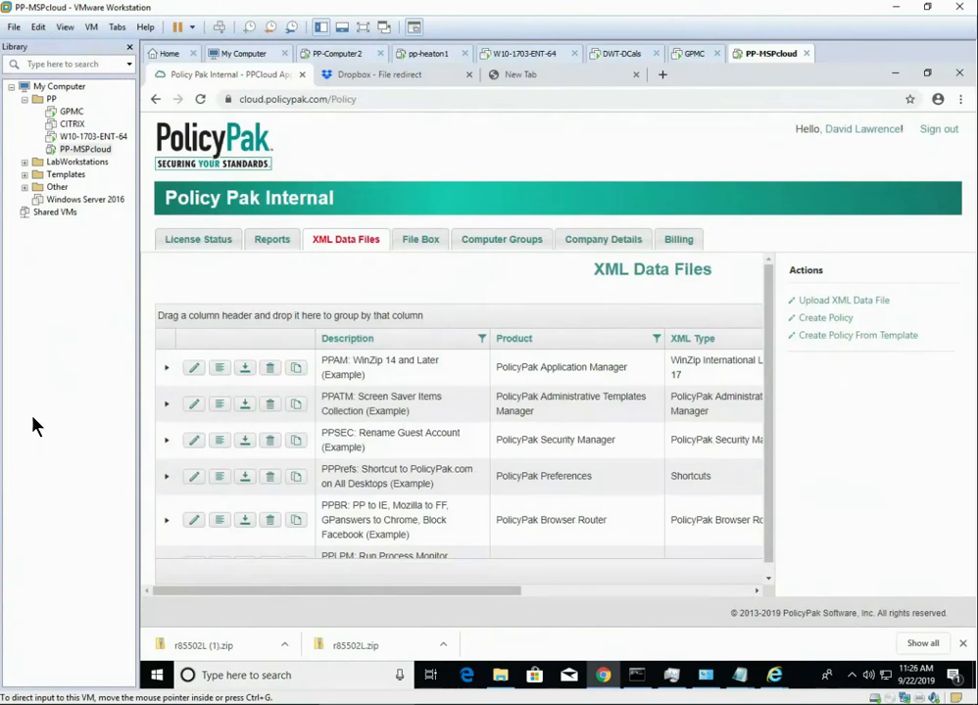
- Link the available RicohPrinter policy to the Test company group under Computer Groups
left_click(504, 240)
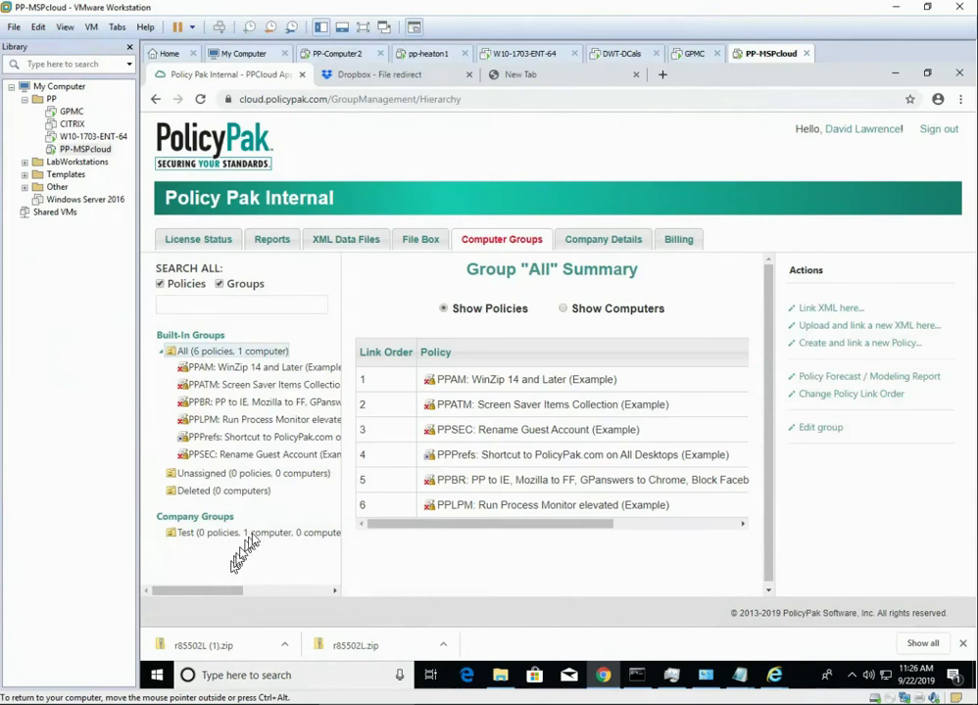
left_click(260, 533)
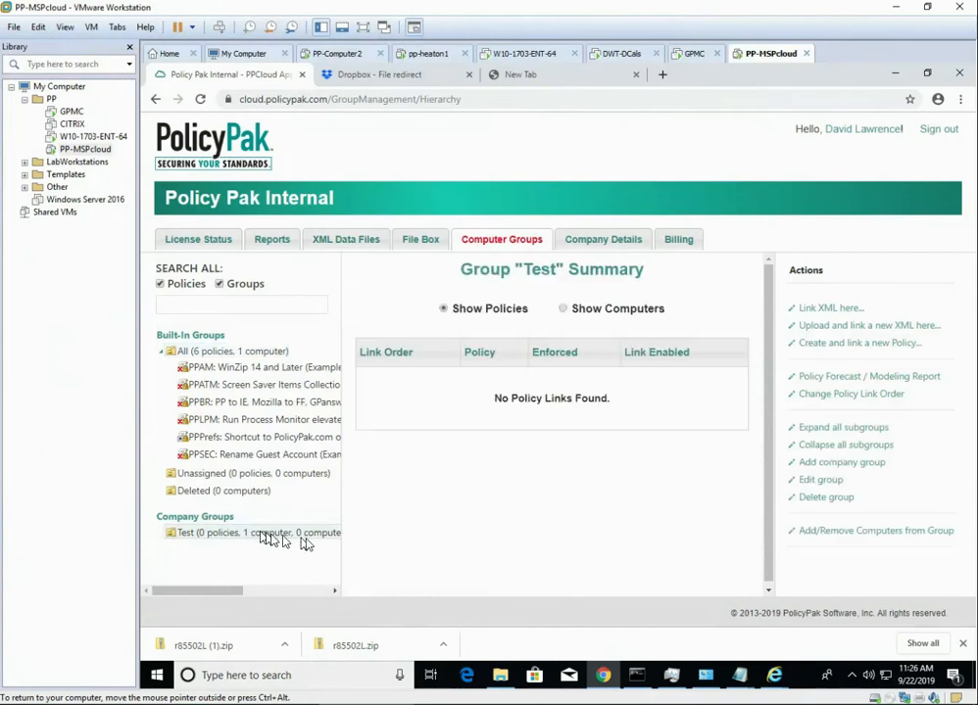
left_click(831, 308)
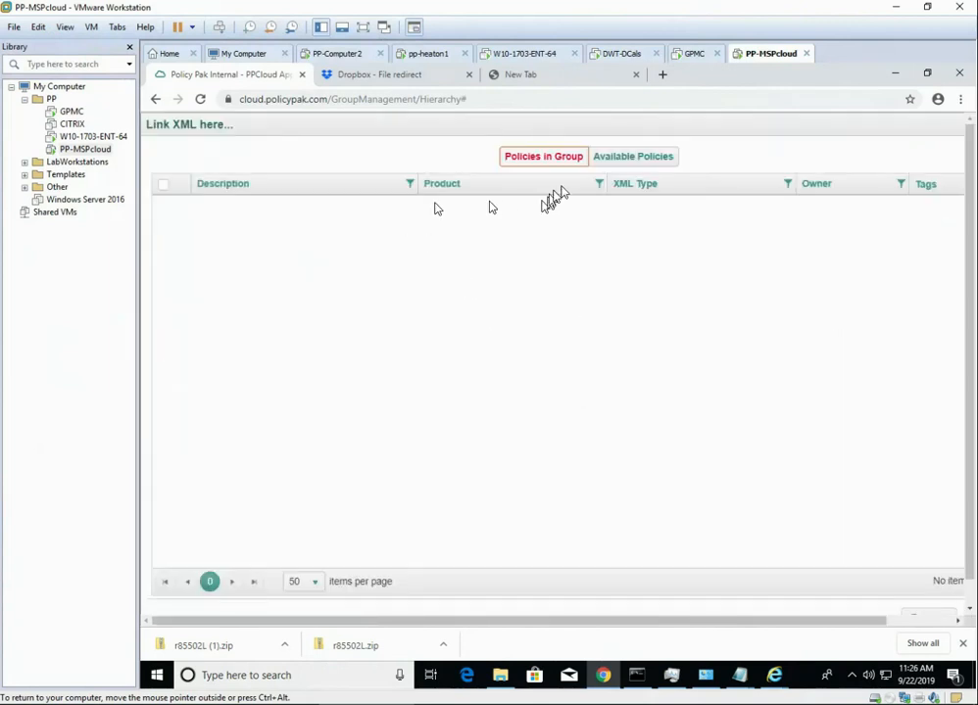
left_click(624, 161)
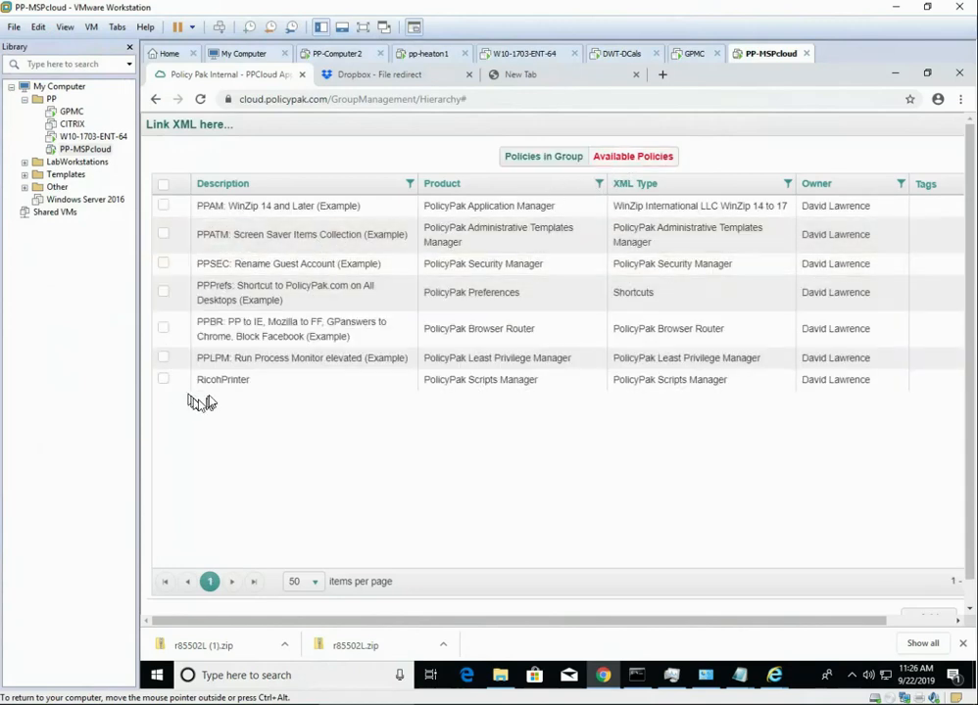
left_click(163, 380)
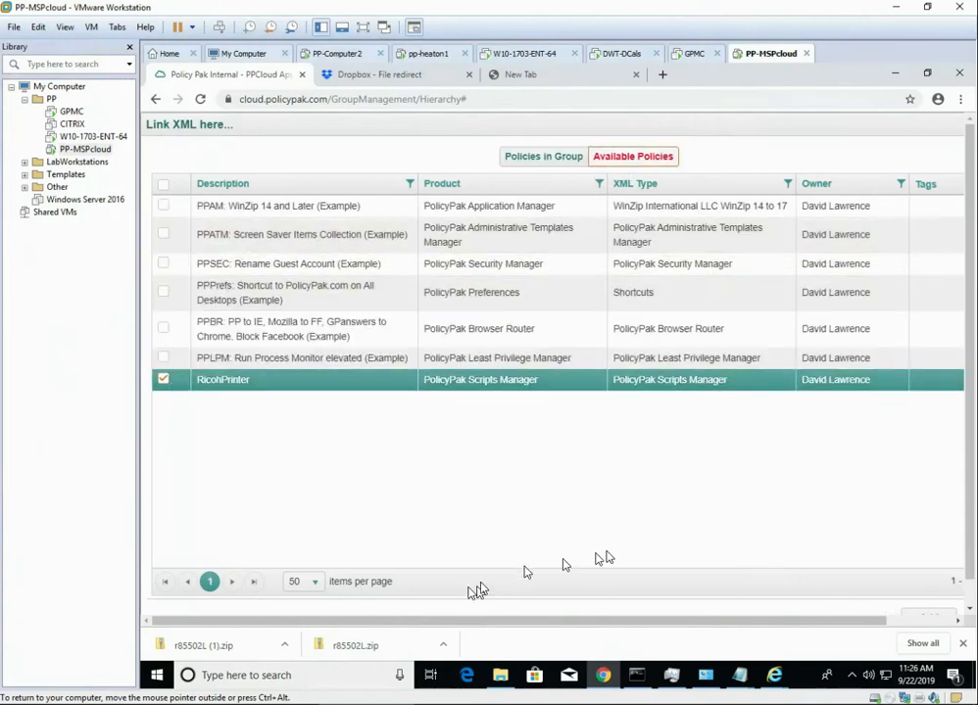
scroll(784, 573, "down", 1)
left_click(924, 591)
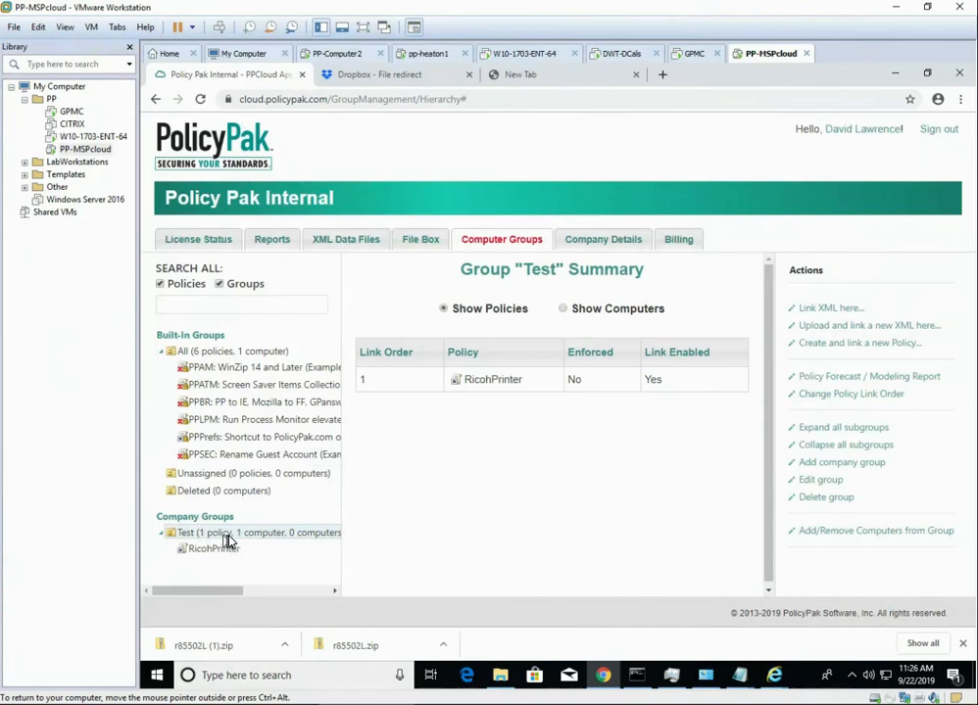
- Check which computers belong to the Test group and where the RicohPrinter policy applies, then minimize the browser
left_click(564, 309)
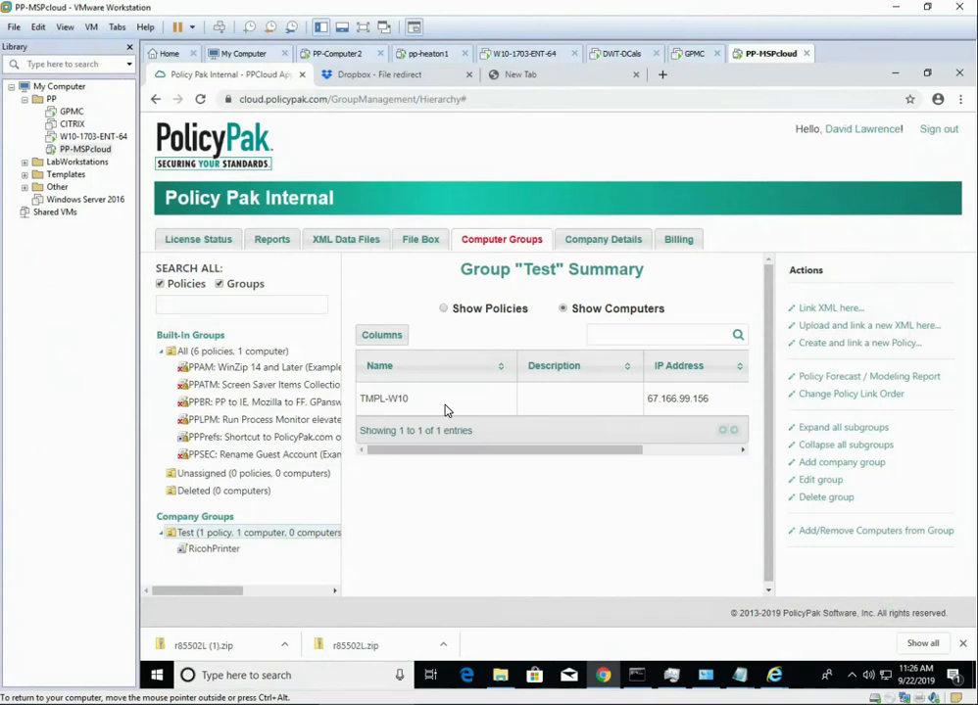
left_click(218, 550)
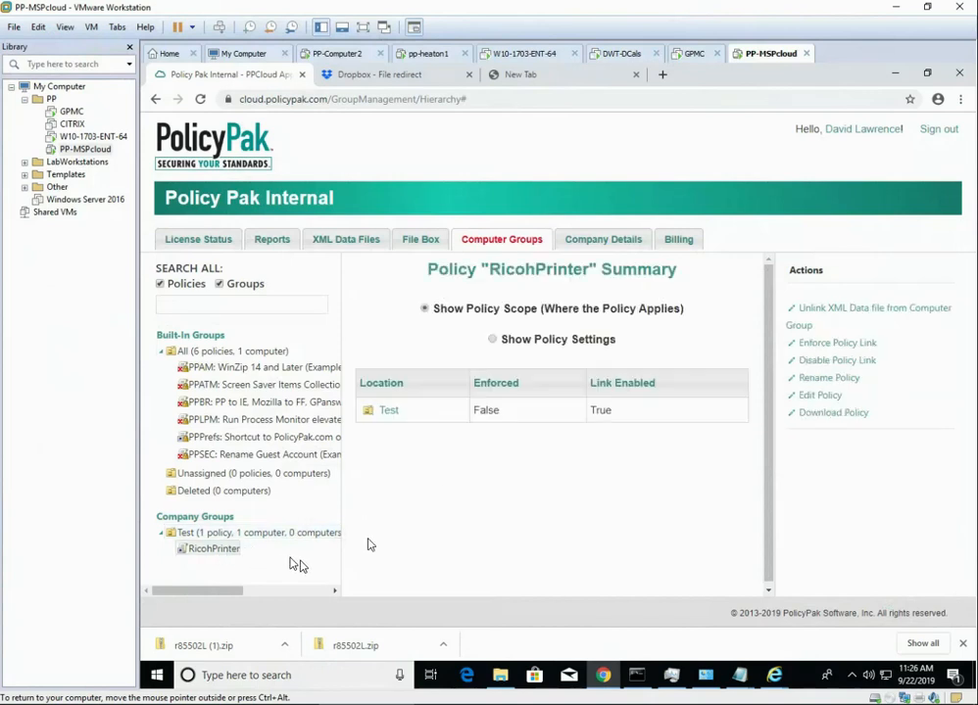
left_click(606, 676)
- Review the cloud-based policies linked to this computer in the Command Prompt output
left_click(634, 285)
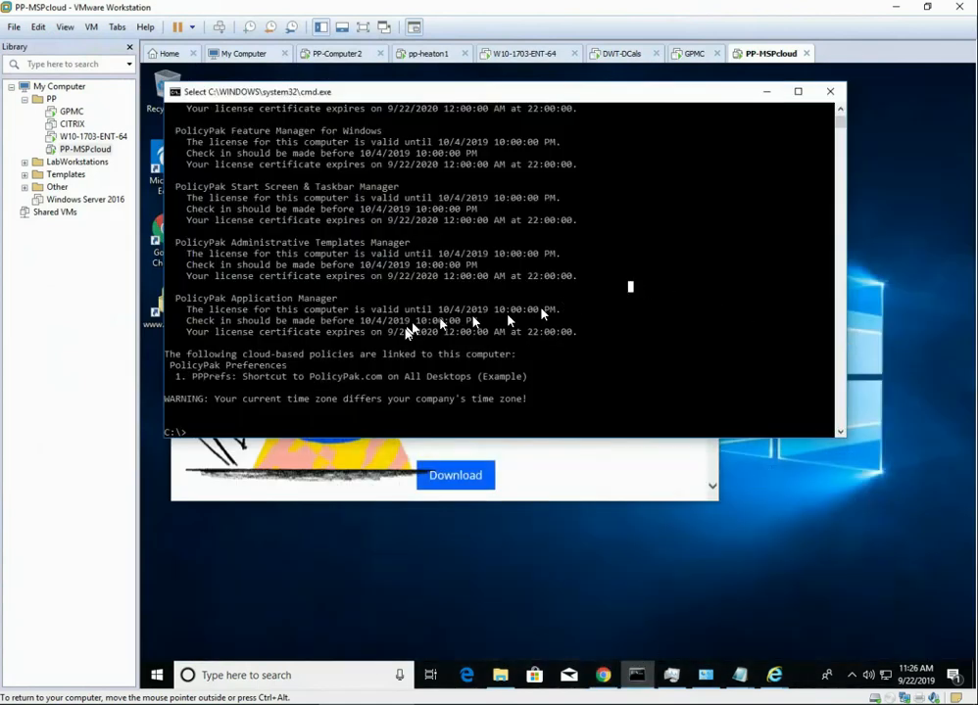
left_click_drag(218, 343, 361, 378)
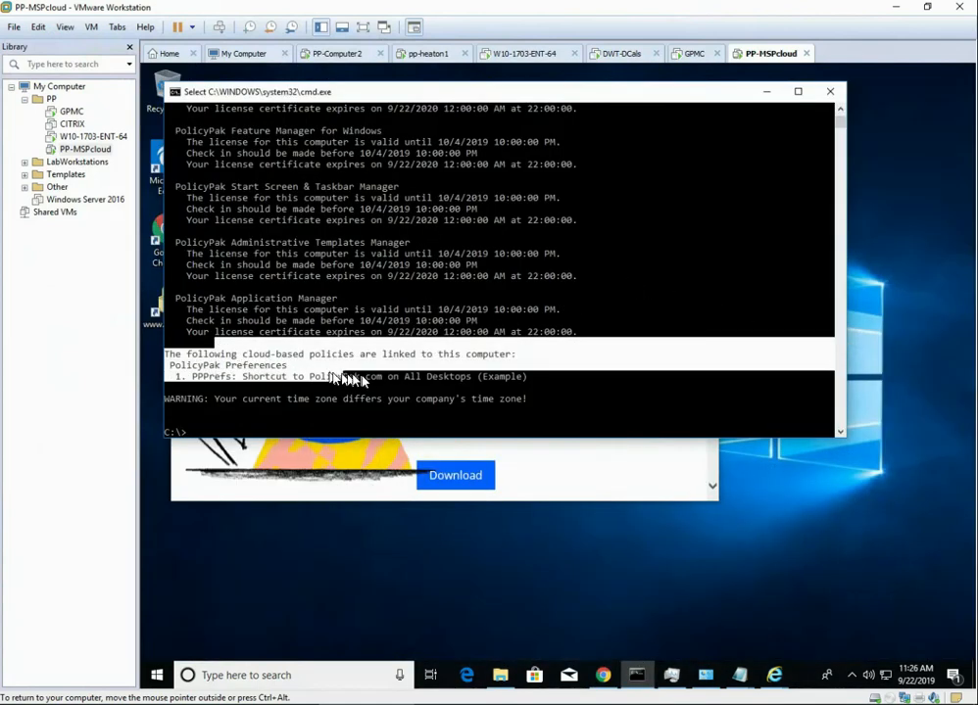
left_click(669, 387)
- Close the Internet Explorer window showing the Dropbox download page
left_click(635, 469)
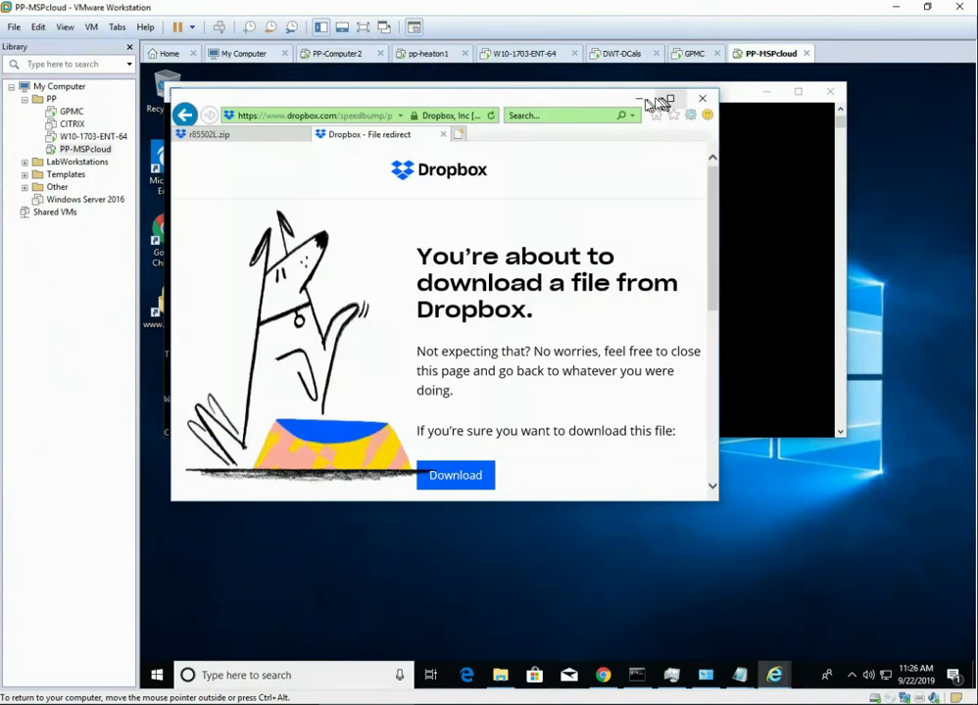
left_click(702, 106)
left_click(437, 313)
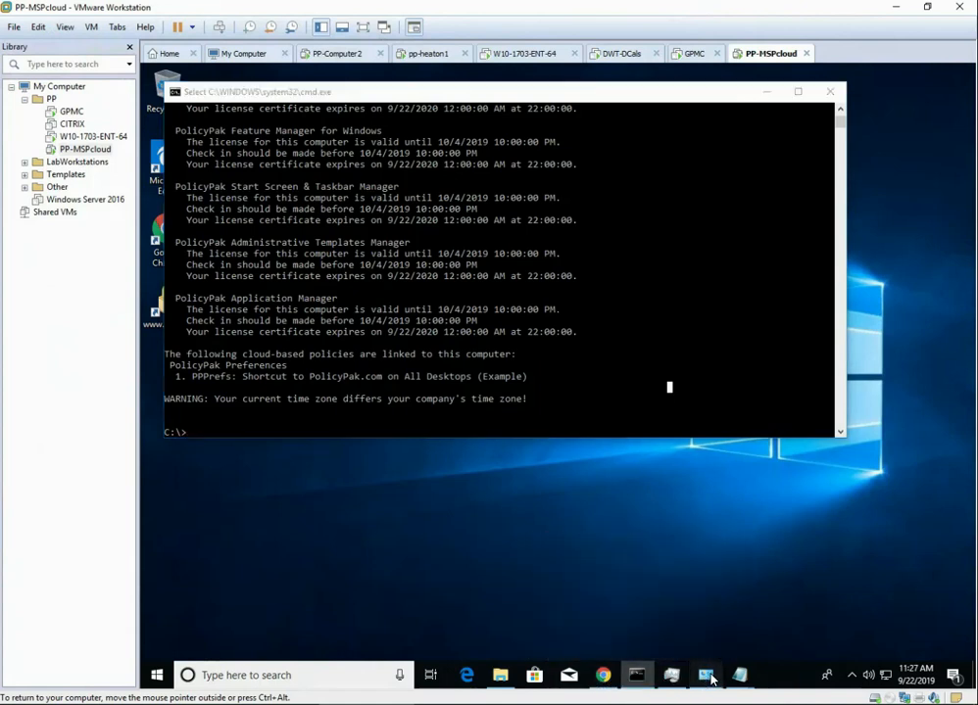
- Review the installed printers in Devices and Printers and the ports and drivers in Print Server Properties, then minimize the window
left_click(706, 675)
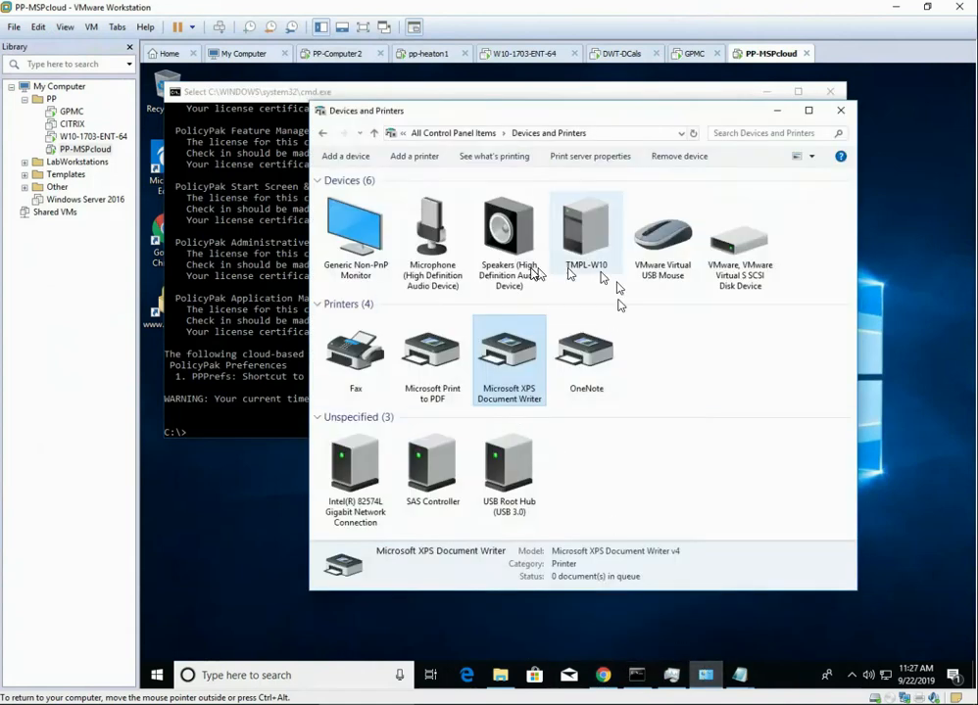
left_click(581, 155)
left_click(632, 186)
scroll(690, 352, "down", 2)
scroll(714, 358, "up", 3)
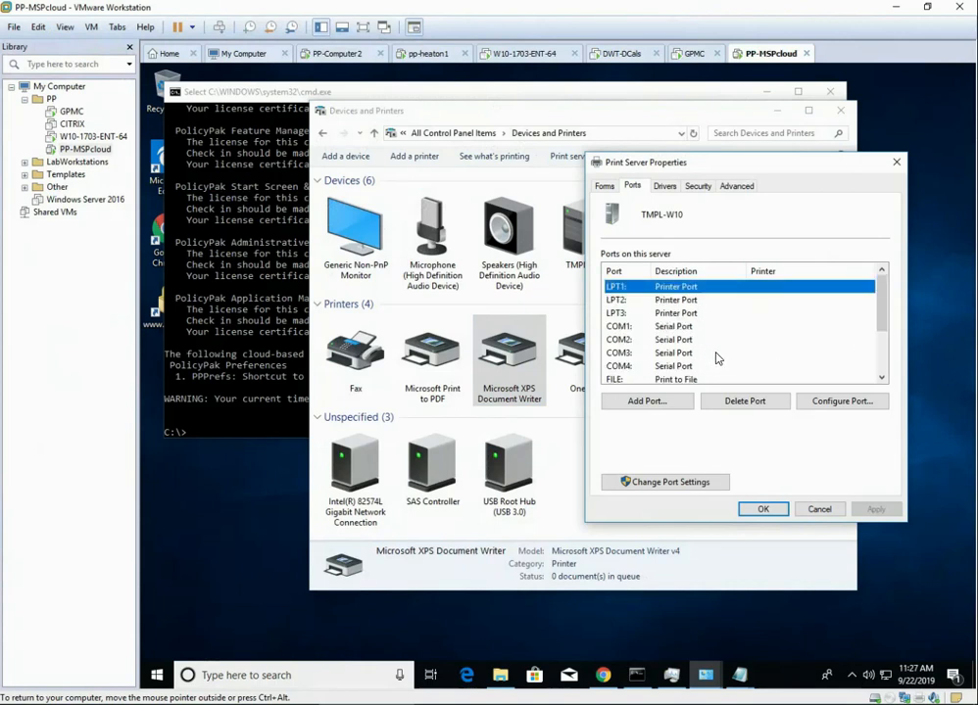
left_click(664, 186)
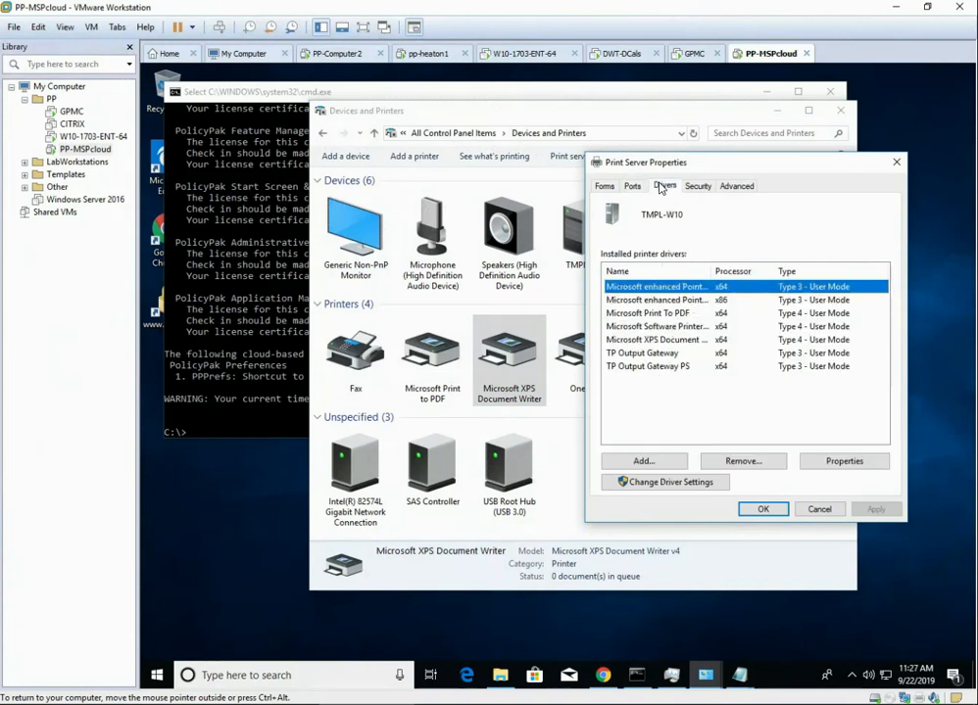
left_click(819, 508)
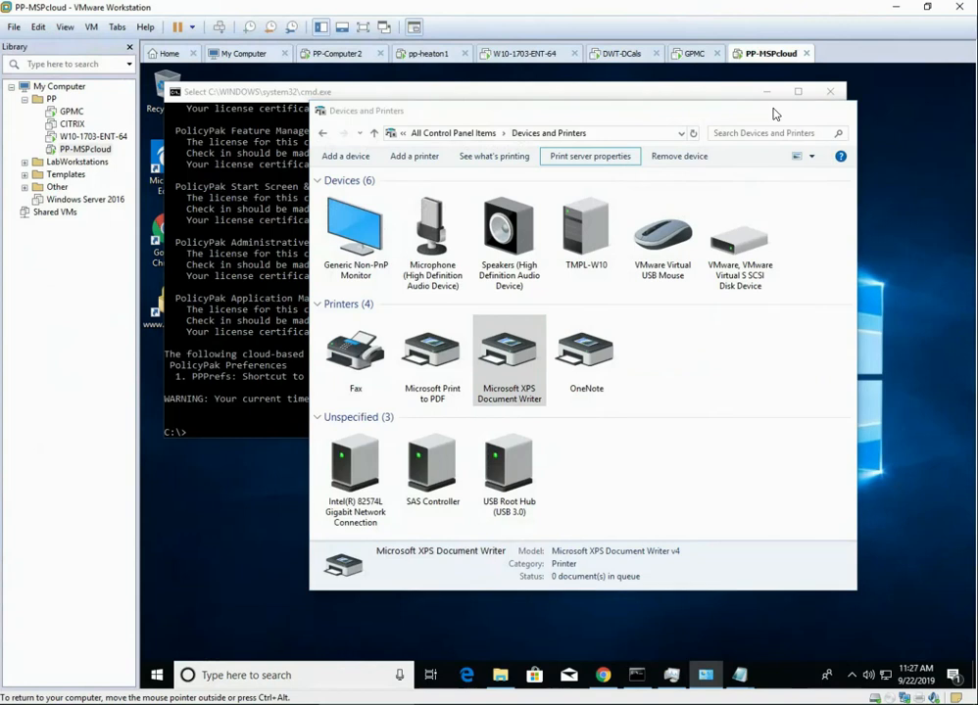
left_click(774, 111)
- Run ppcloud /sync in the Command Prompt and watch the Ethernet throughput in Task Manager
left_click(670, 676)
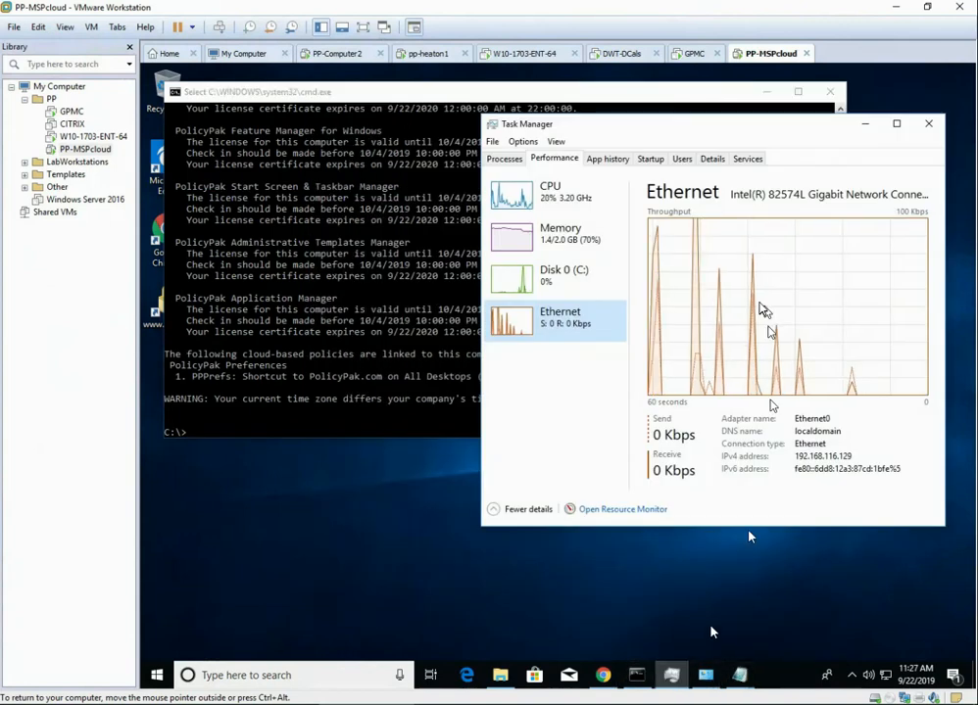
left_click(297, 355)
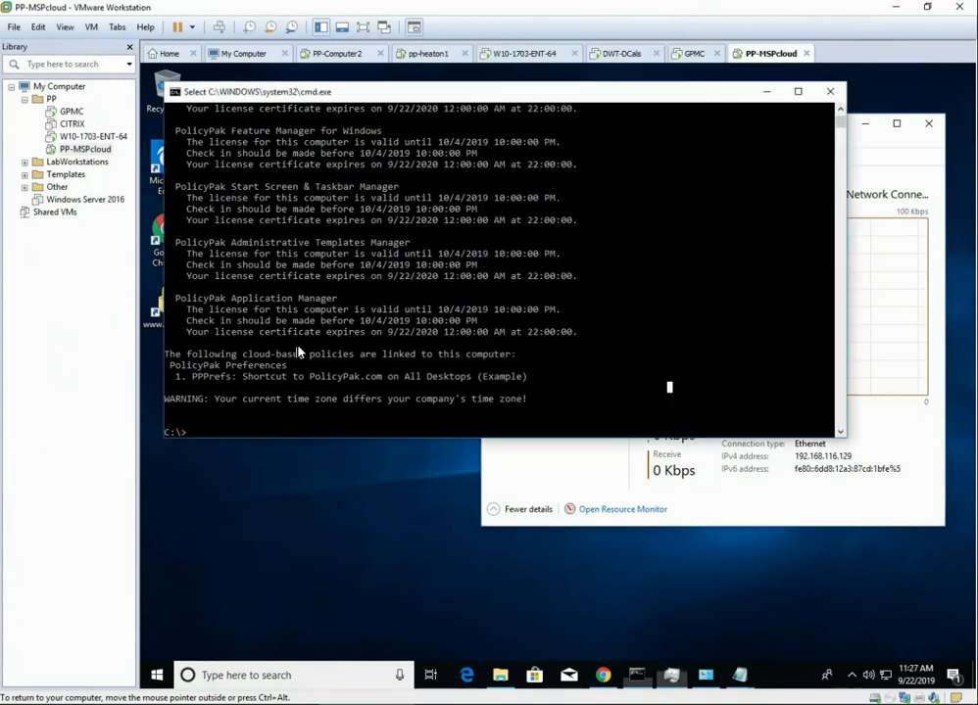
key("Up")
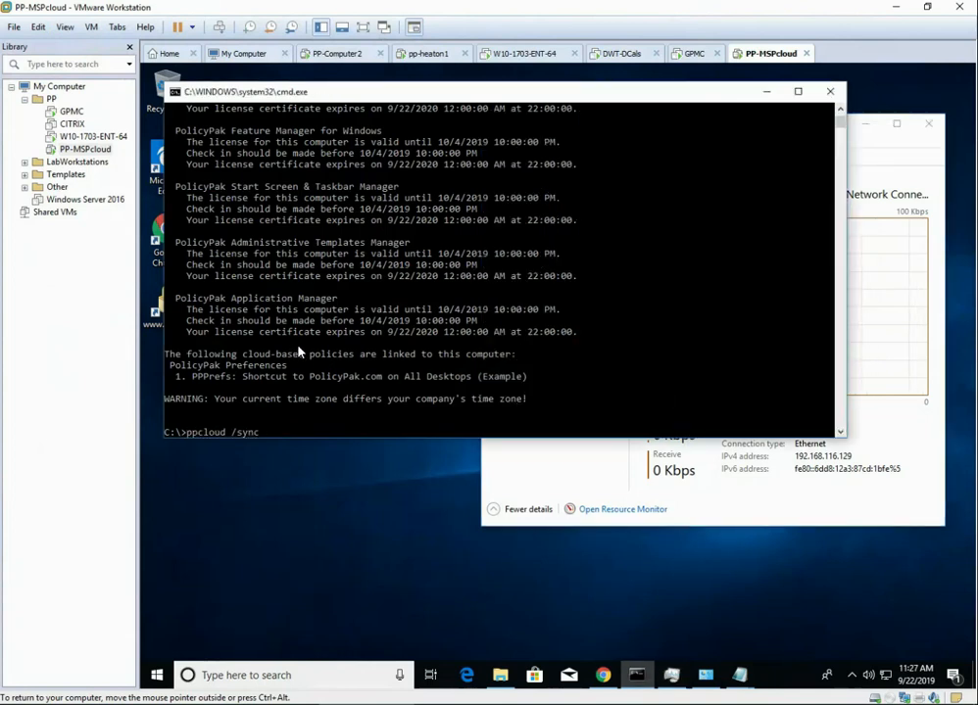
key("Return")
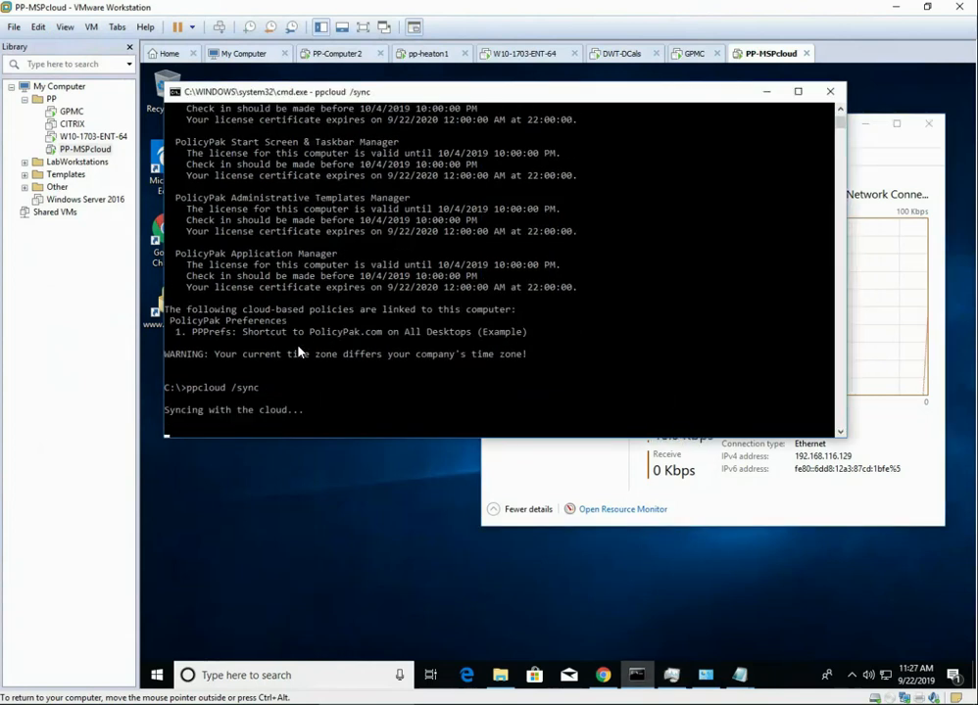
left_click(564, 474)
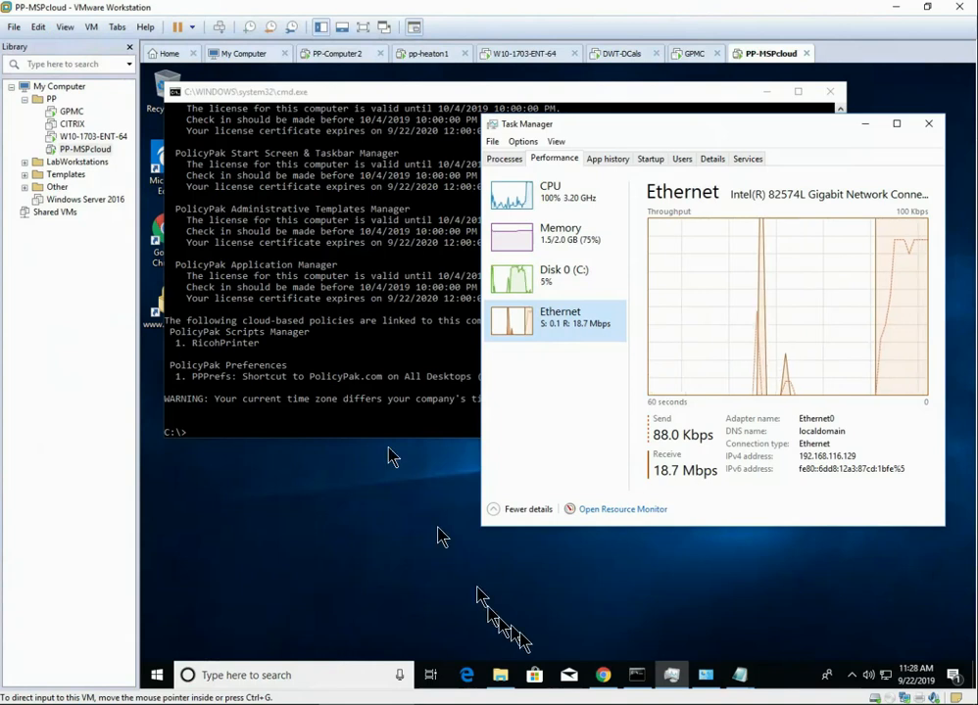
- Browse to C:\tools\logs in File Explorer to look for the printer install log, checking the network activity in Task Manager meanwhile
left_click(500, 676)
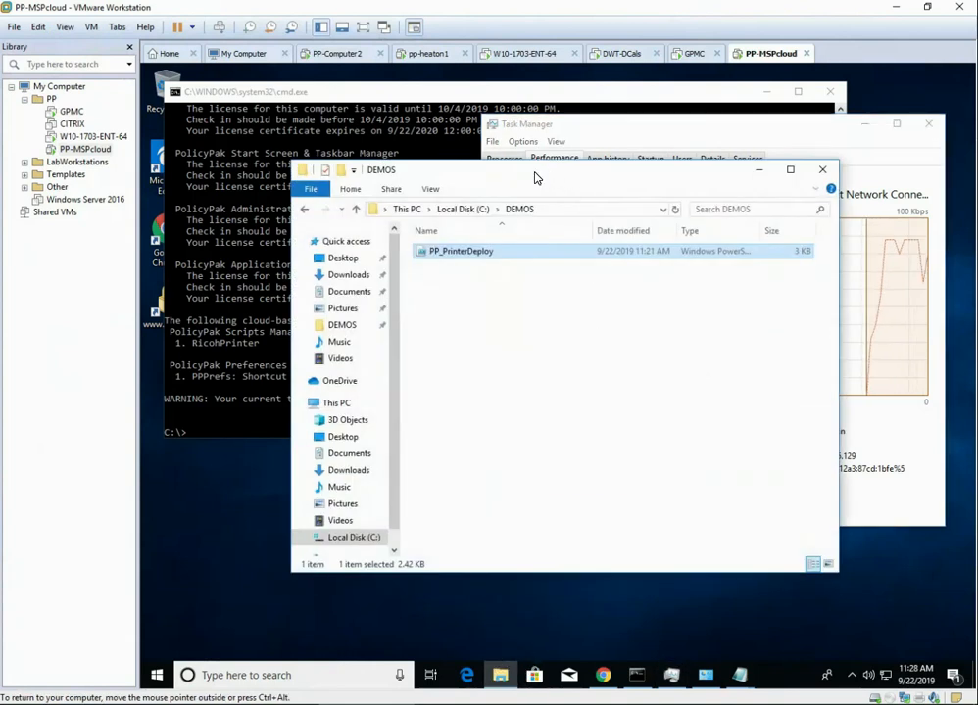
left_click(469, 210)
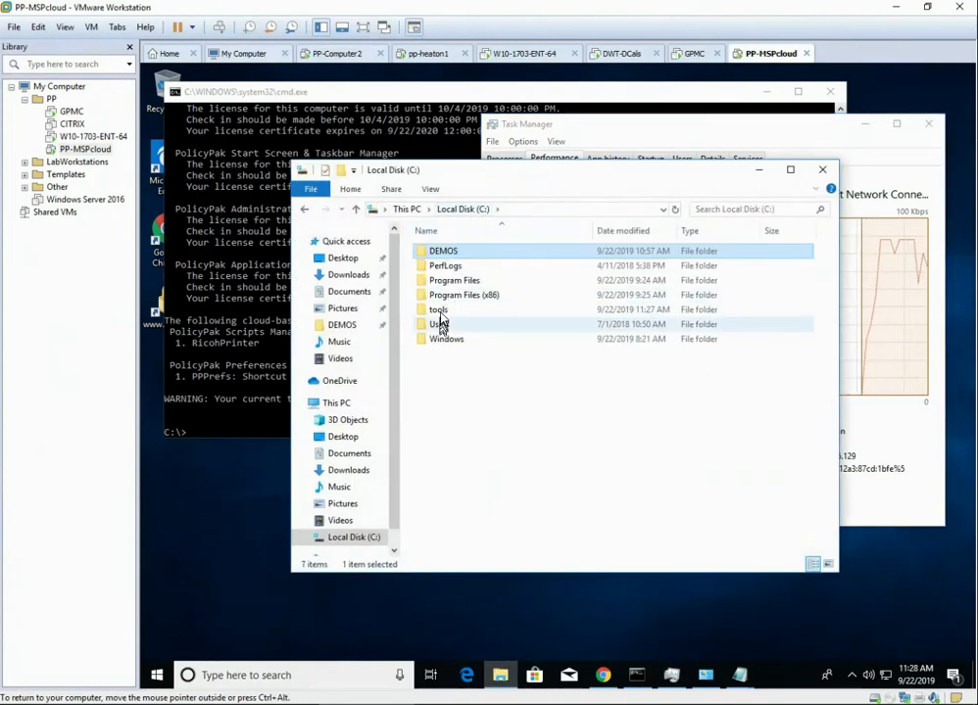
double_click(443, 312)
left_click_drag(523, 180, 432, 250)
left_click(787, 142)
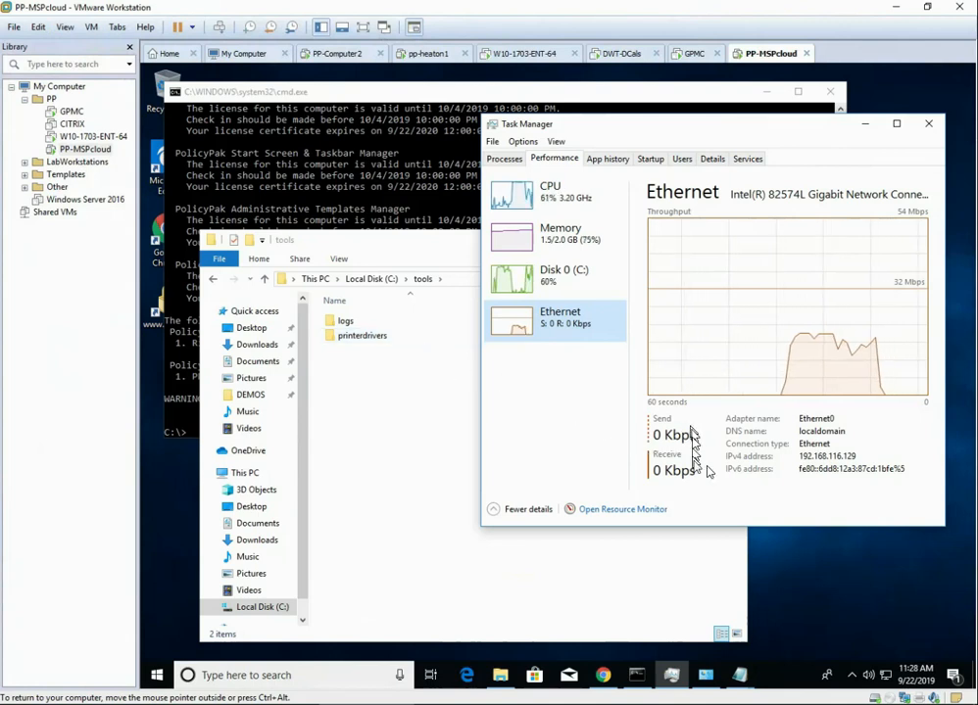
left_click(393, 397)
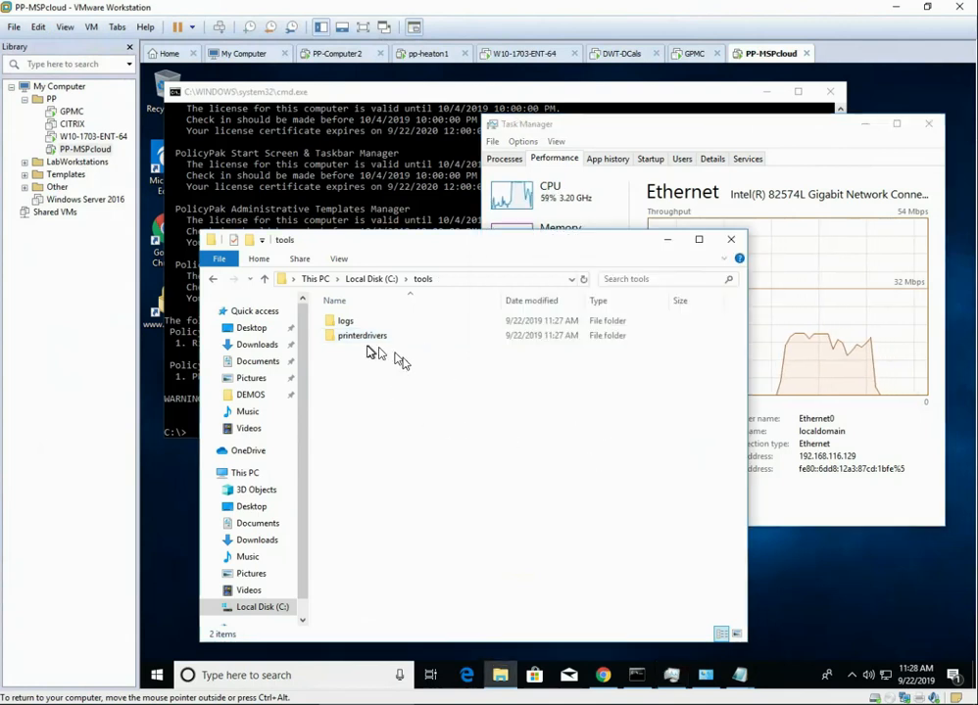
double_click(345, 320)
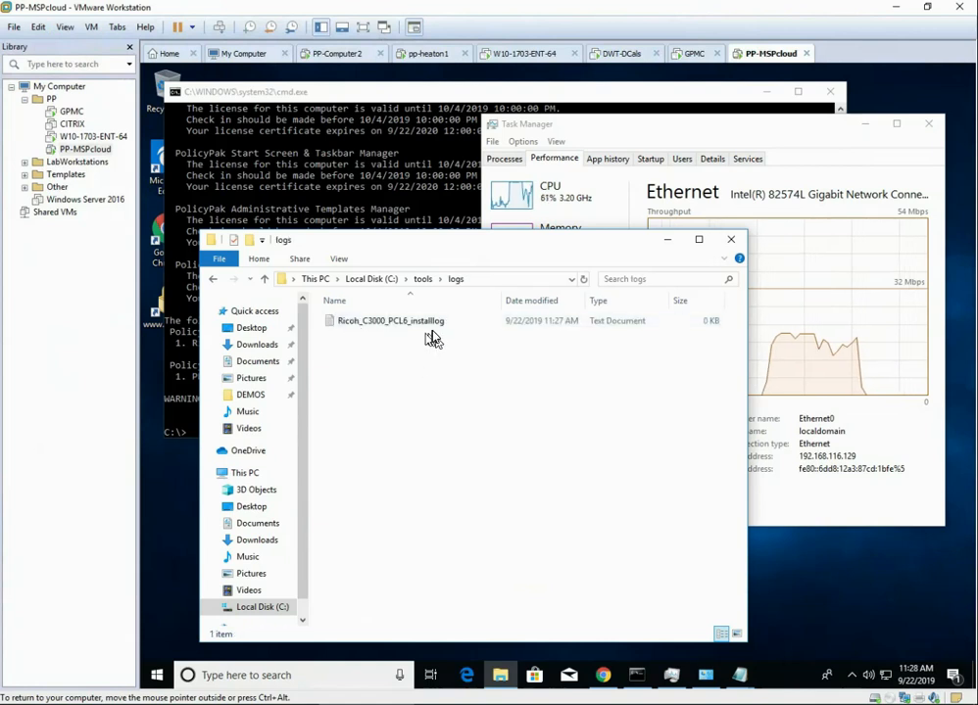
- Examine the r85502Lzip archive and its extracted folder in C:\tools\printerdrivers, and return to the printerdrivers folder
left_click(422, 278)
double_click(372, 339)
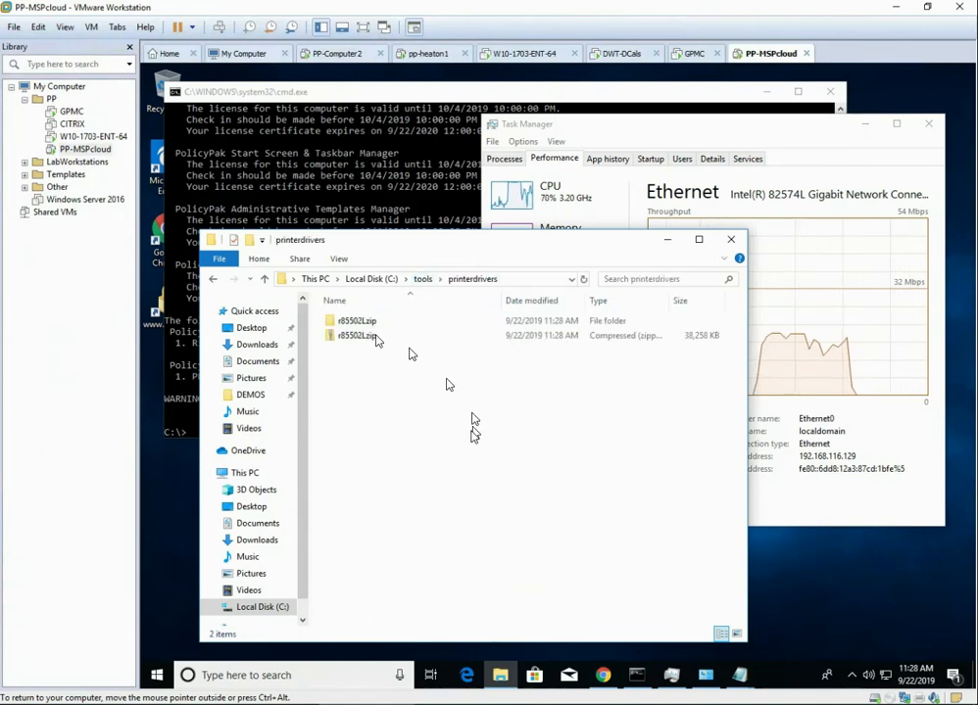
left_click(366, 338)
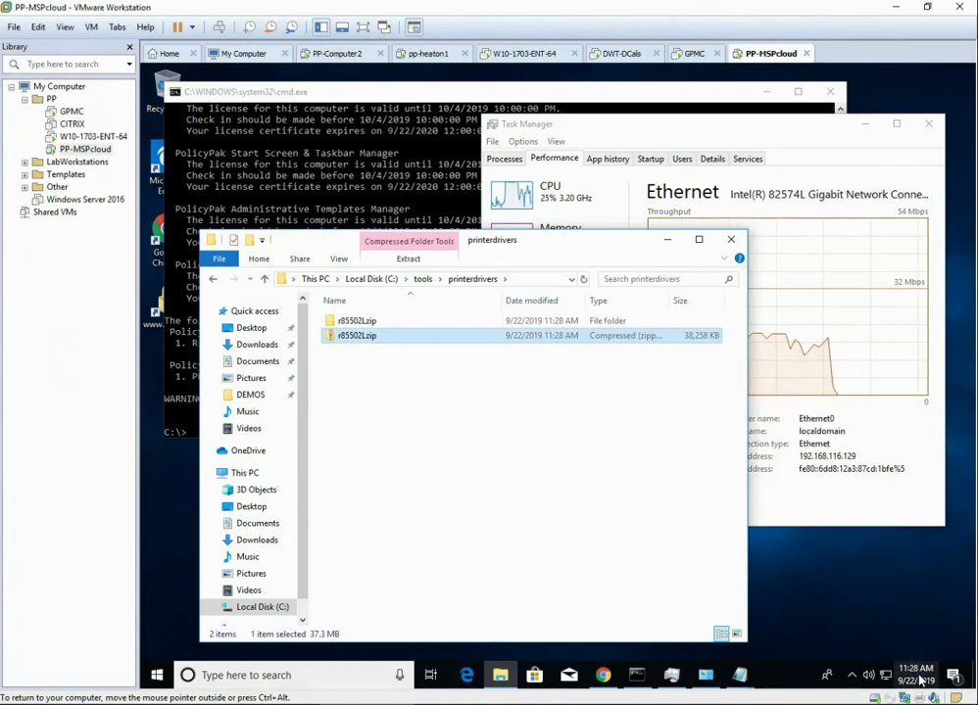
double_click(355, 322)
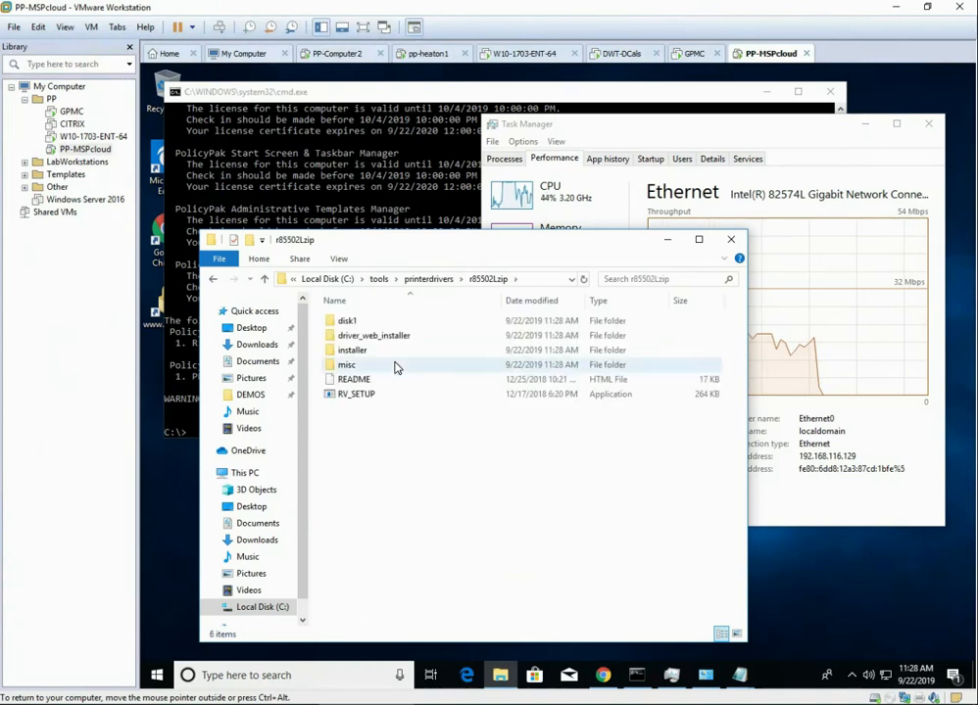
left_click(447, 280)
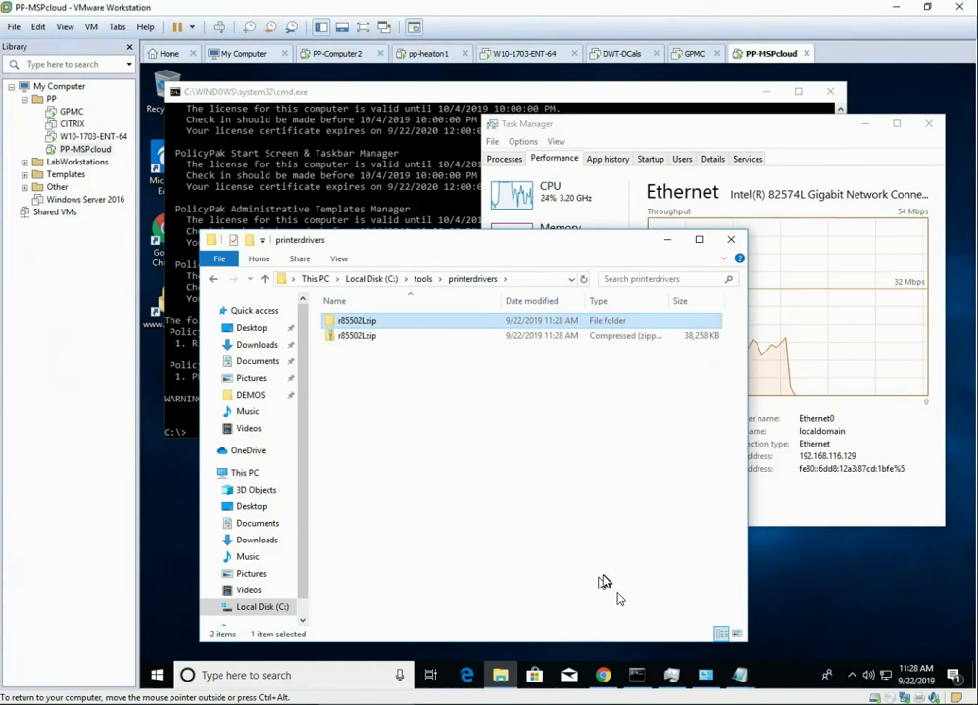
- Bring up Devices and Printers and select the RICOH C3000 PCL6 V4 printer to view its details
left_click(708, 678)
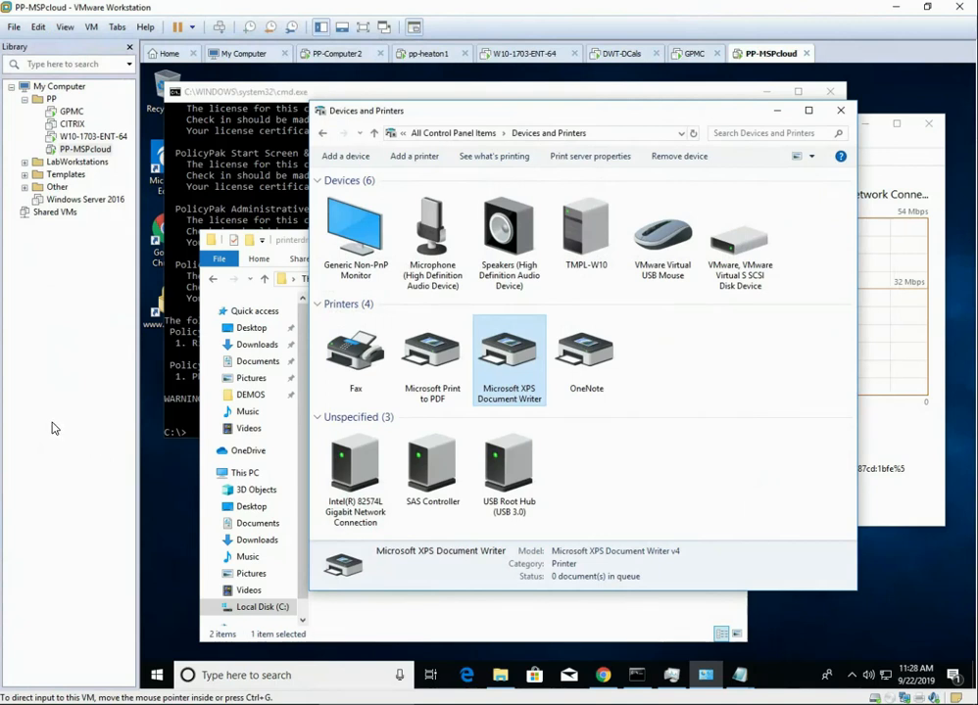
left_click(709, 330)
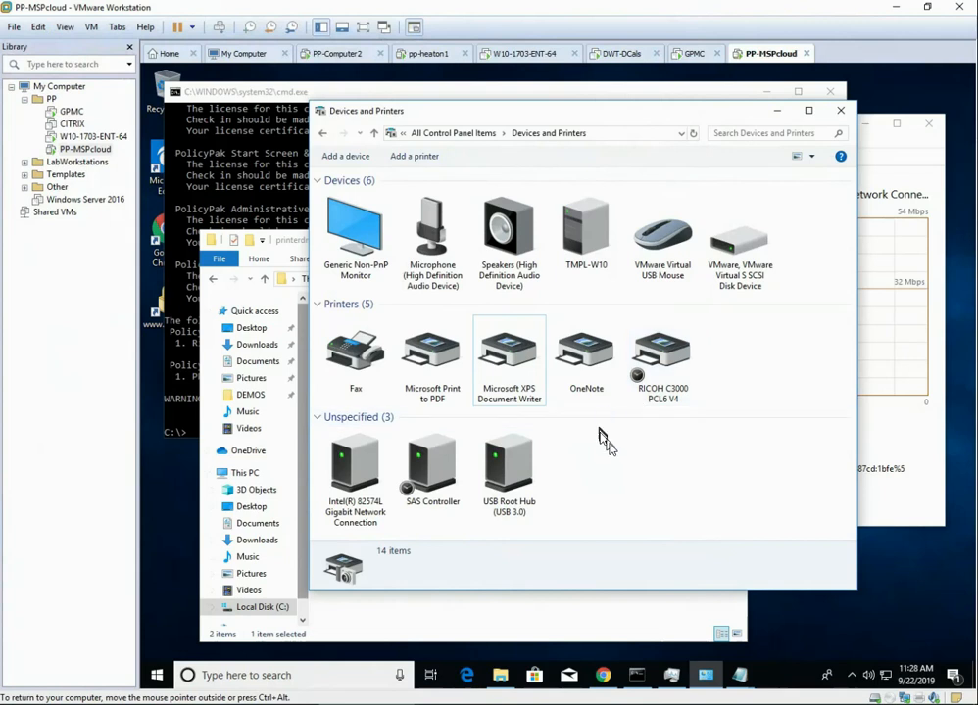
left_click(674, 363)
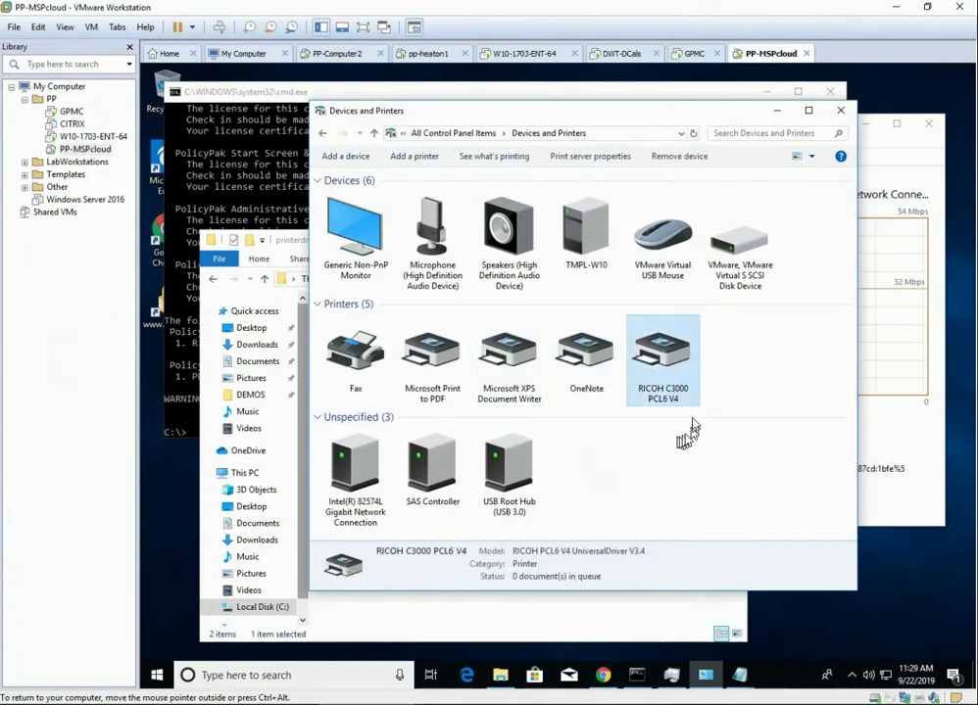
- Check the print server properties for the 10.1.1.50 port and the RICOH PCL6 V4 driver, and close them without changes
left_click(560, 159)
left_click(607, 188)
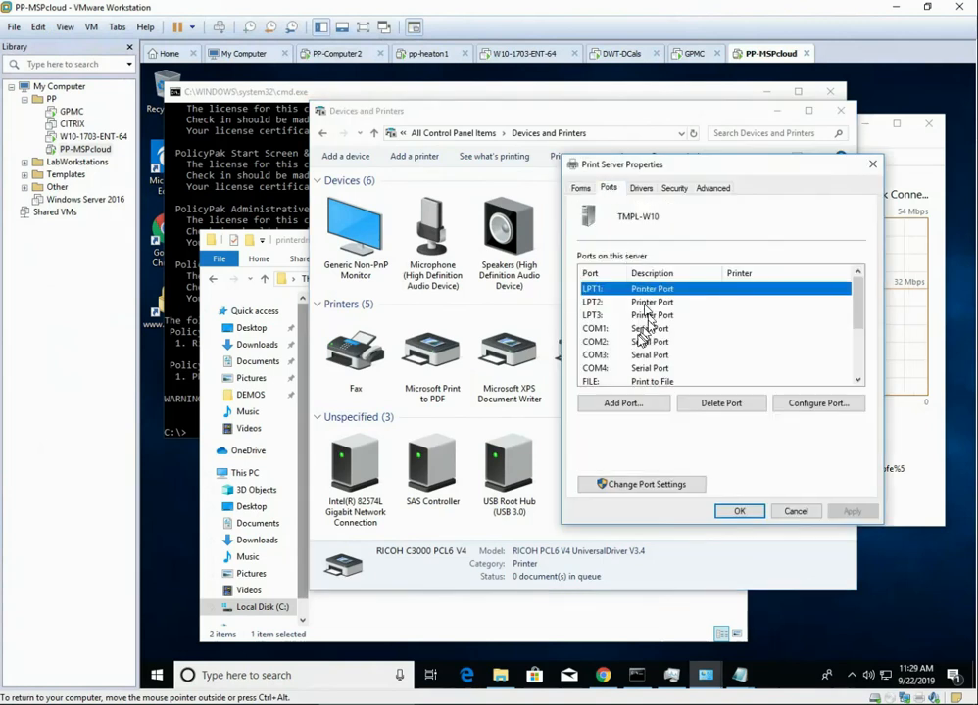
scroll(635, 338, "down", 2)
left_click(638, 329)
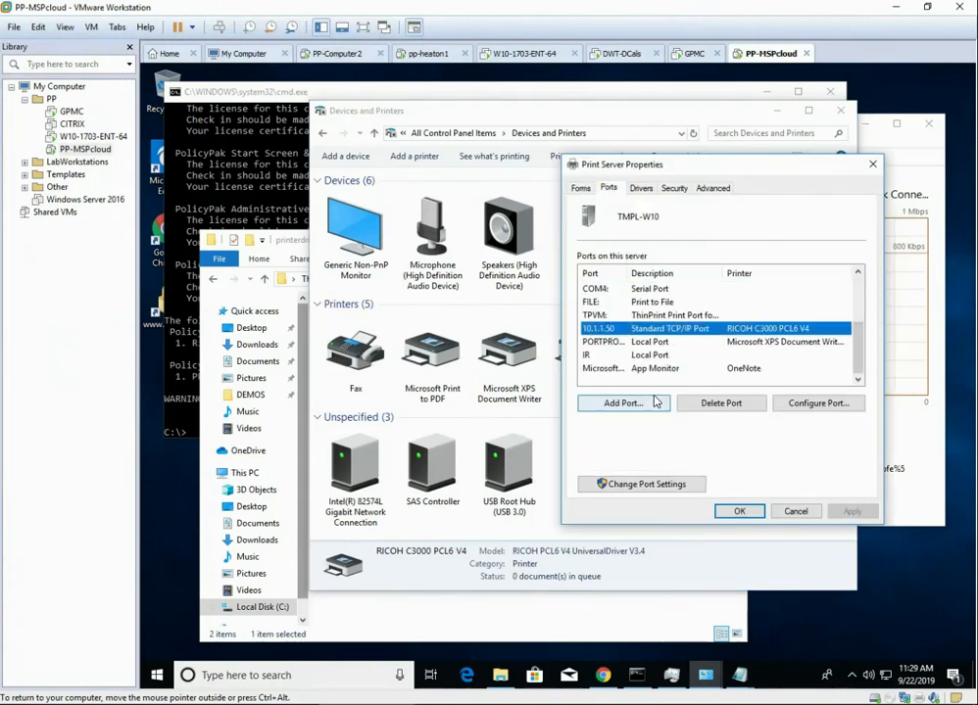
left_click(642, 188)
left_click(619, 355)
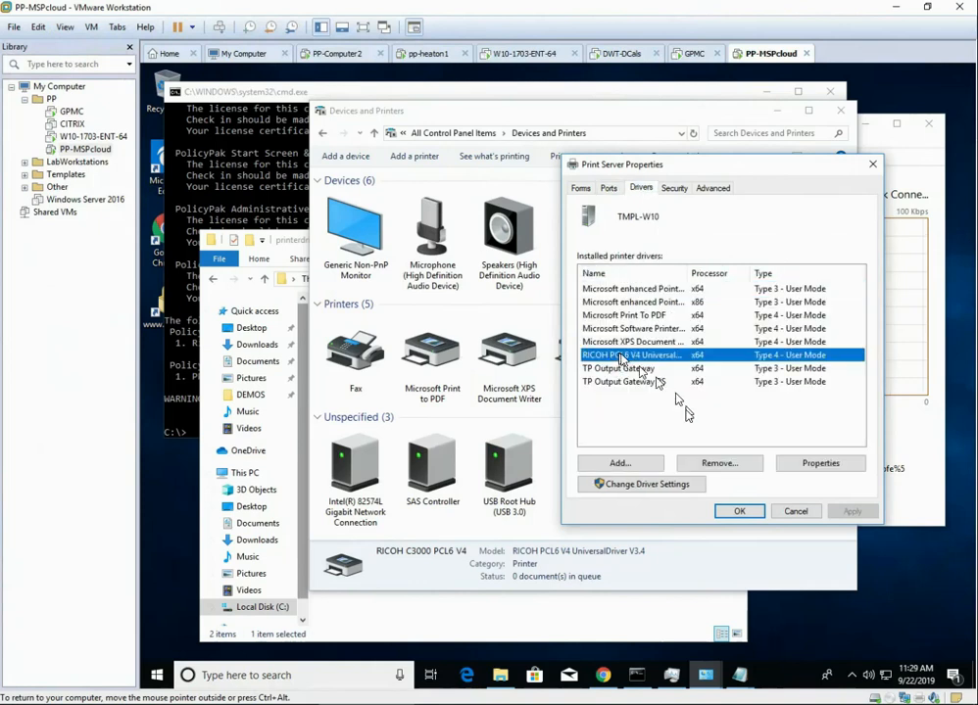
left_click(795, 511)
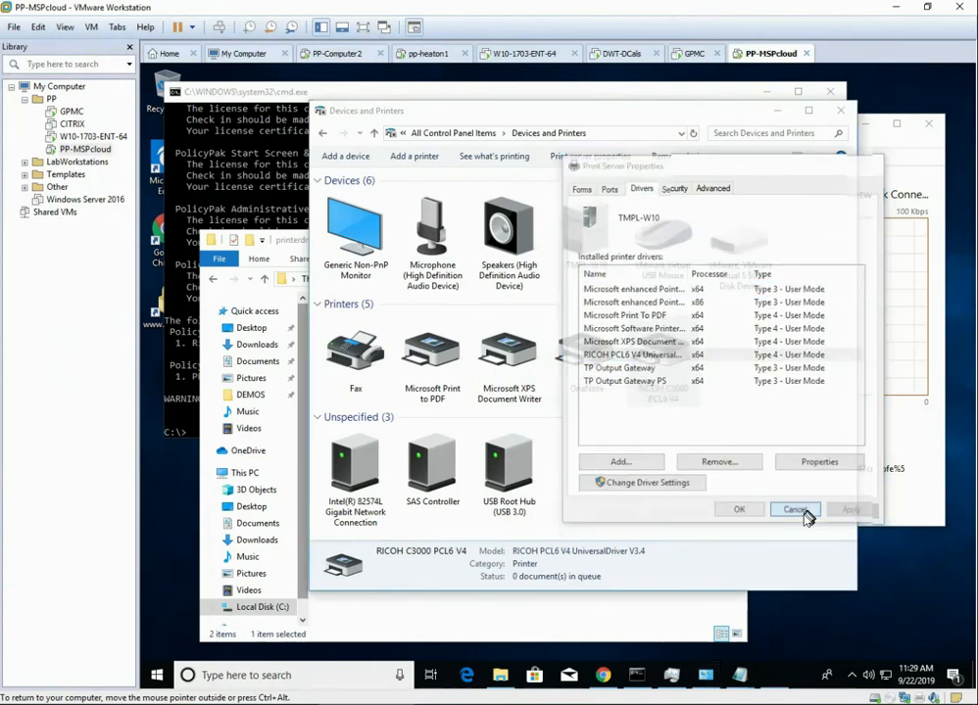
- Check the assigned port and driver in the RICOH C3000 PCL6 V4 printer properties, and cancel without changes
right_click(665, 345)
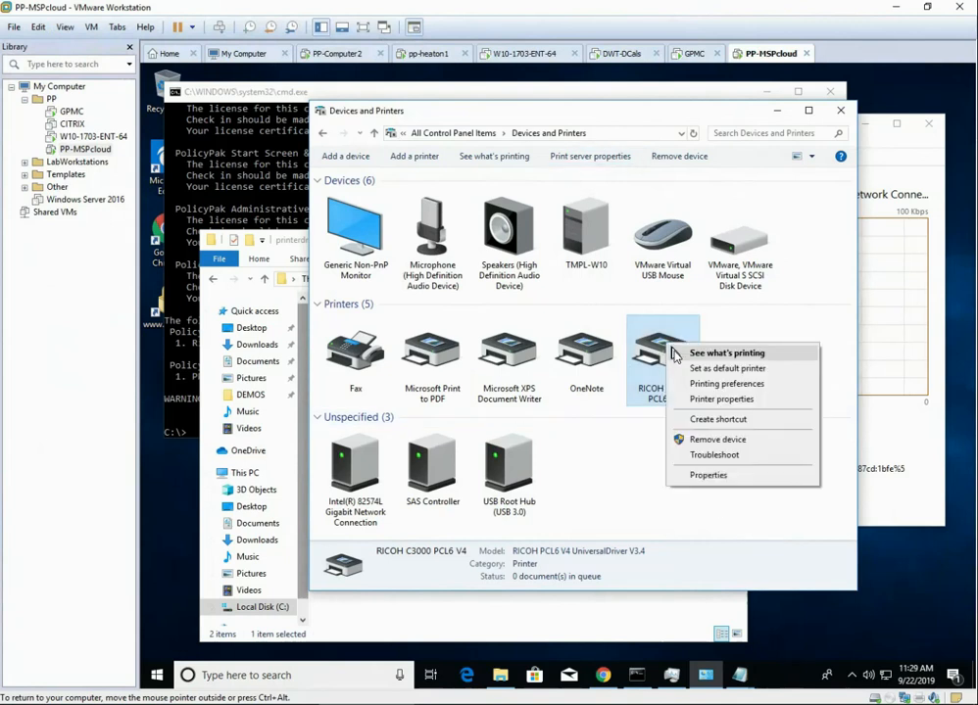
left_click(713, 401)
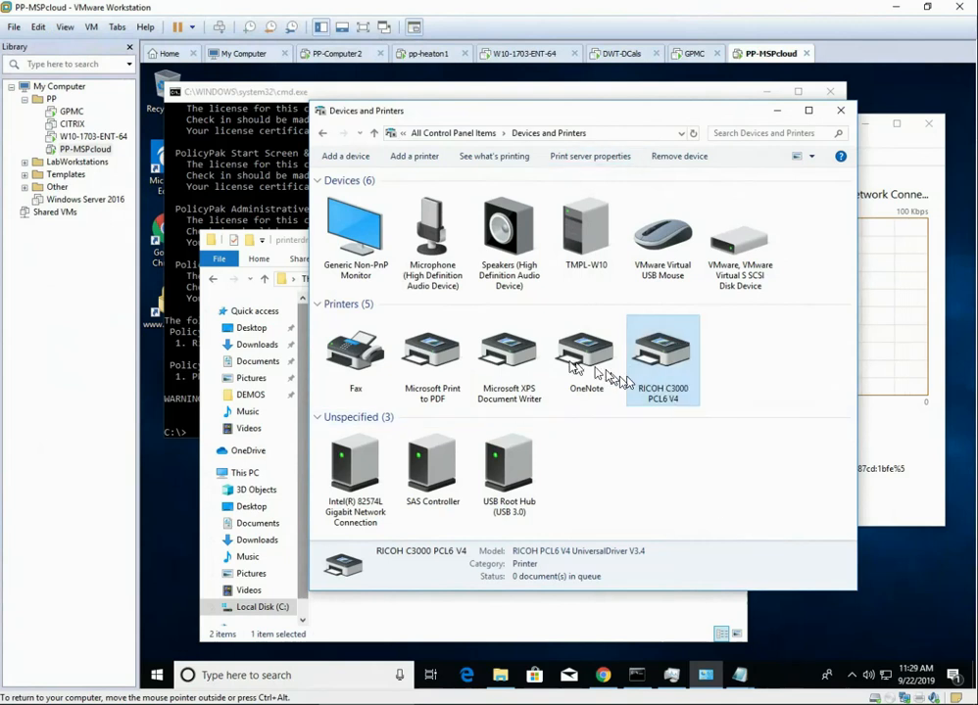
left_click(734, 332)
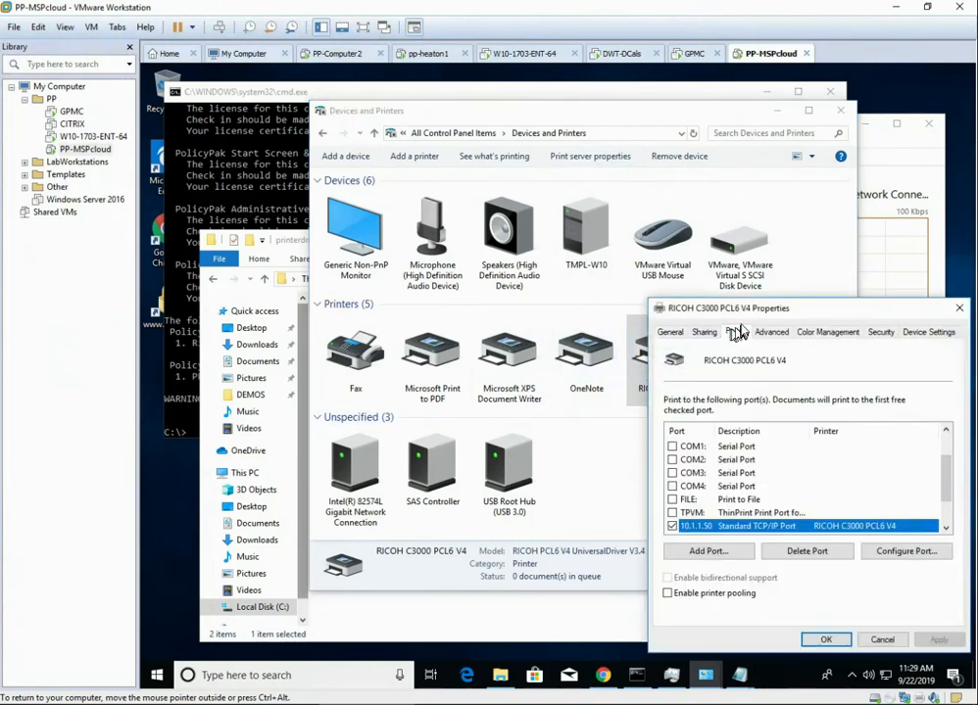
left_click_drag(745, 318, 592, 298)
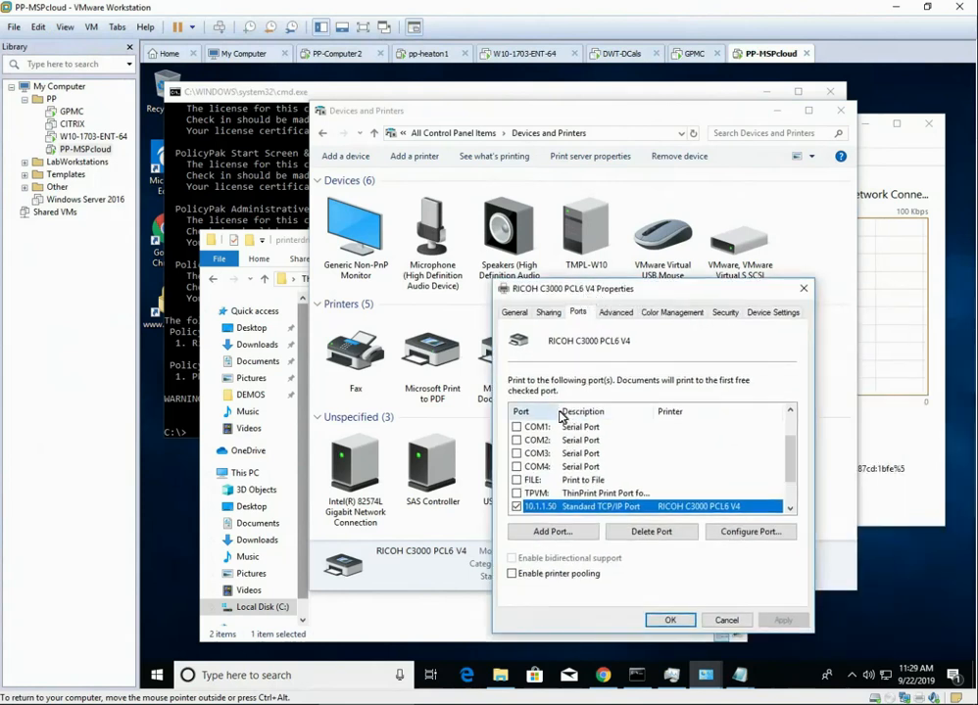
double_click(559, 412)
scroll(564, 448, "down", 1)
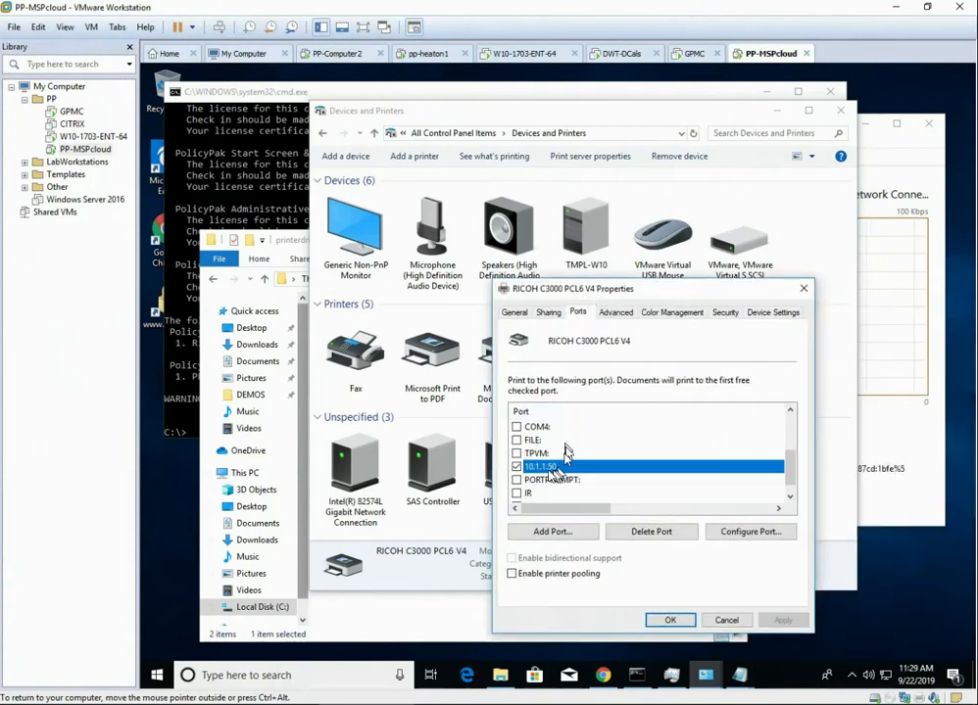
left_click(616, 312)
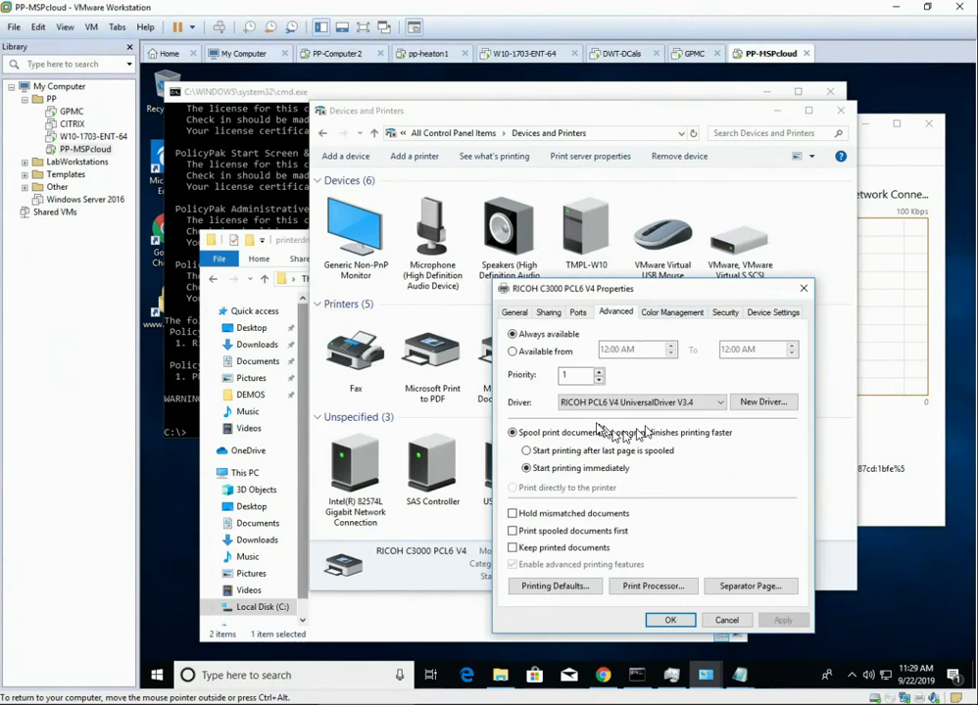
left_click(726, 620)
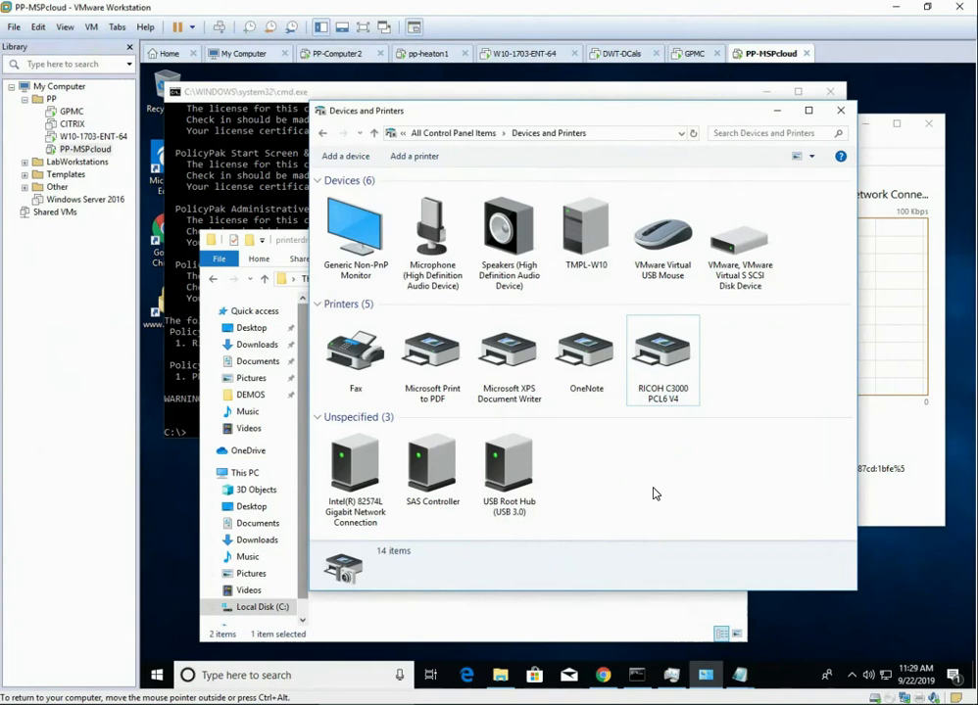
- Review the driver files in the printerdrivers folder again and return to Devices and Printers
left_click(284, 240)
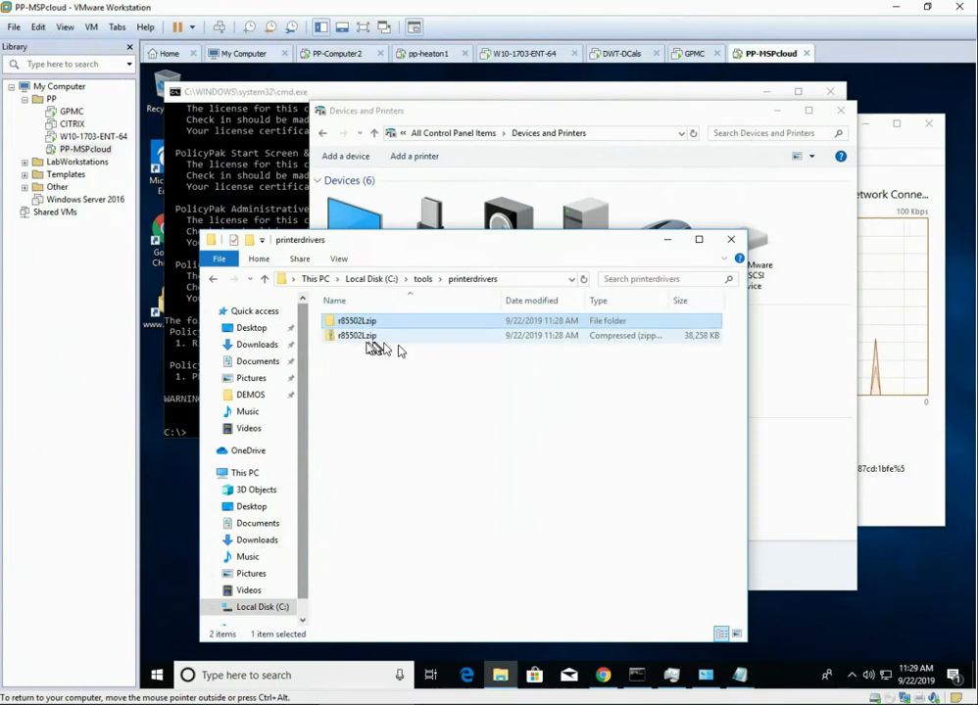
left_click(612, 124)
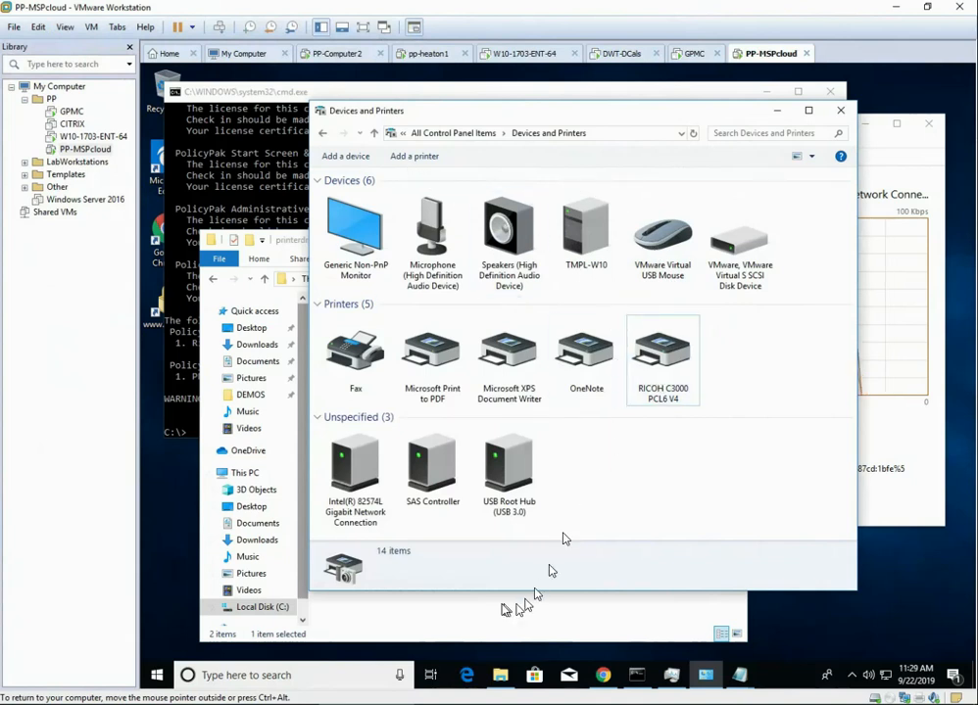
left_click(229, 182)
left_click(654, 476)
- Remove the RICOH C3000 PCL6 V4 printer from Devices and Printers and confirm the removal
left_click(654, 364)
right_click(655, 364)
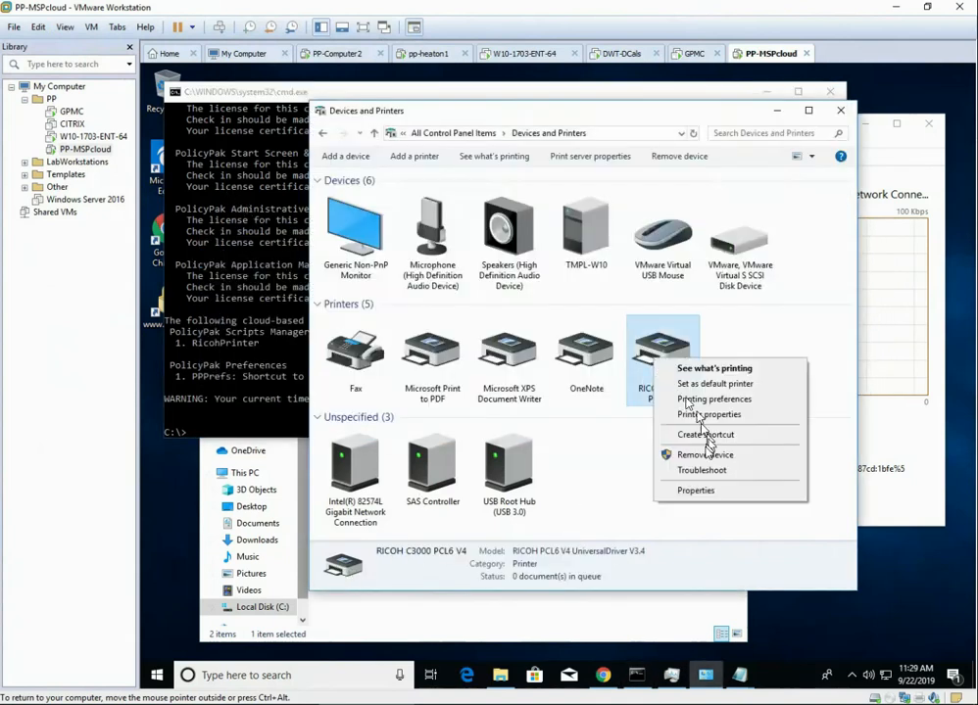
left_click(705, 455)
left_click(609, 375)
- Delete the 10.1.1.50 standard TCP/IP port in the print server properties
left_click(580, 338)
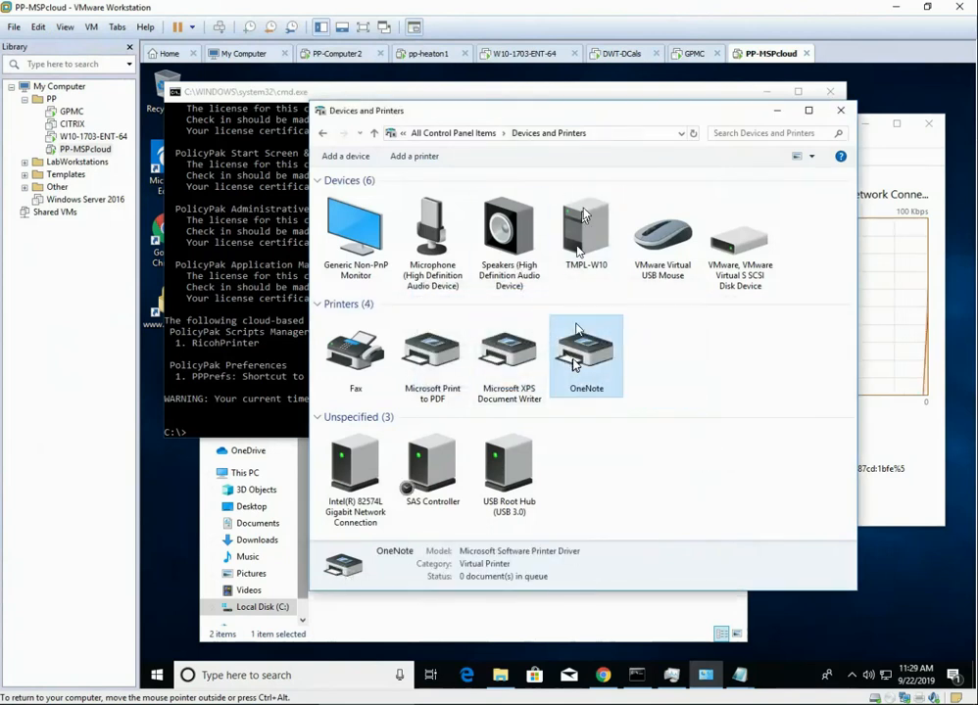
left_click(574, 160)
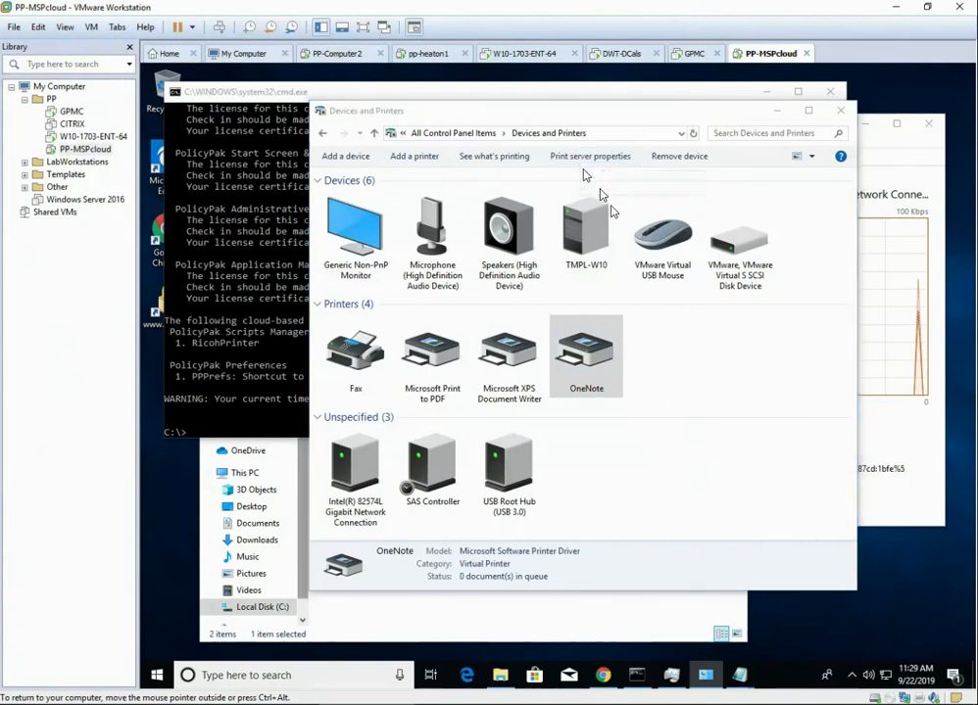
left_click(623, 193)
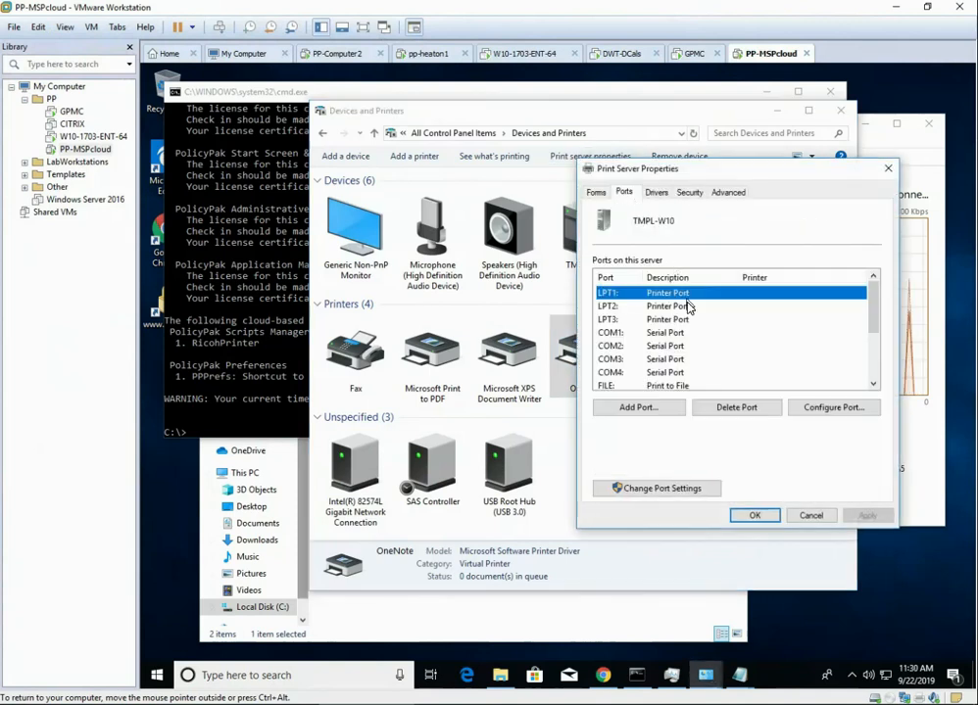
scroll(658, 338, "down", 2)
left_click(630, 333)
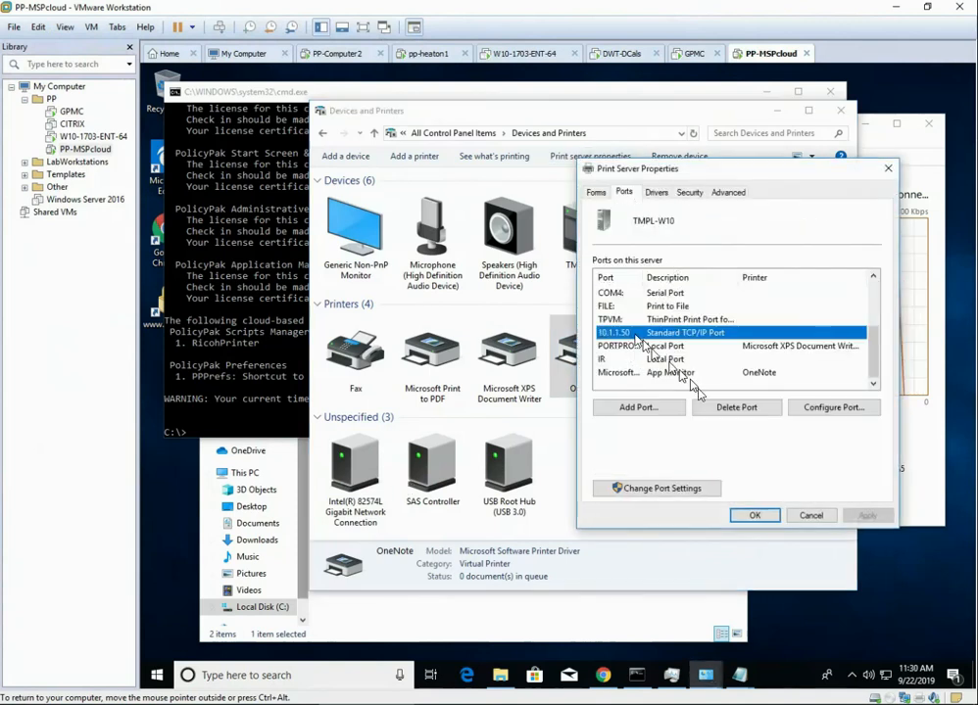
left_click(747, 410)
left_click(598, 383)
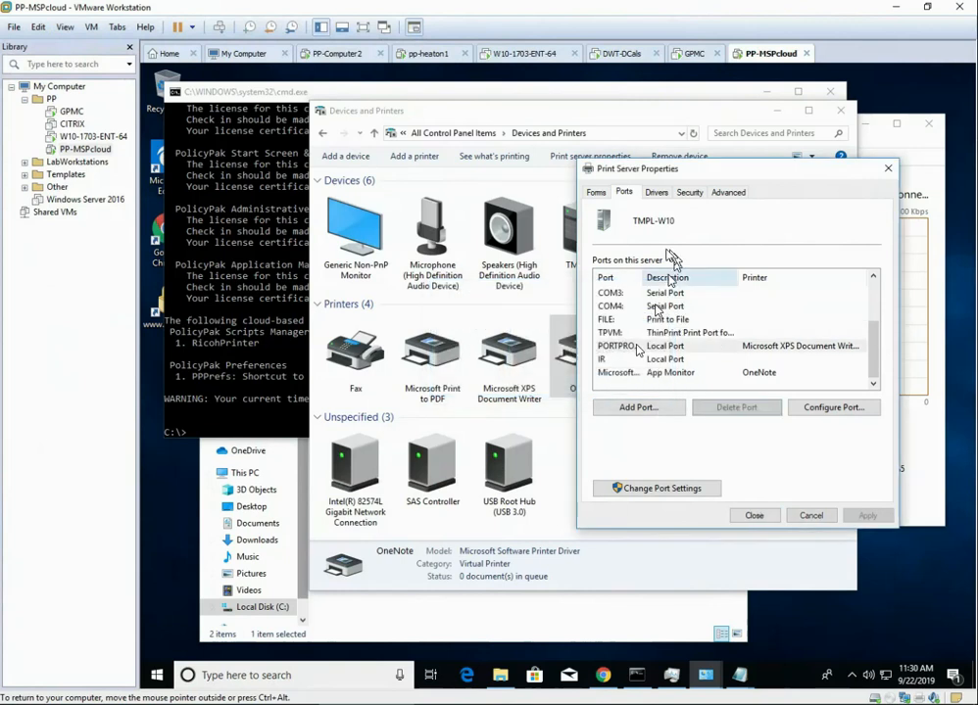
- Remove the RICOH PCL6 V4 UniversalDriver V3.4 together with its driver package, and close the print server properties
left_click(656, 193)
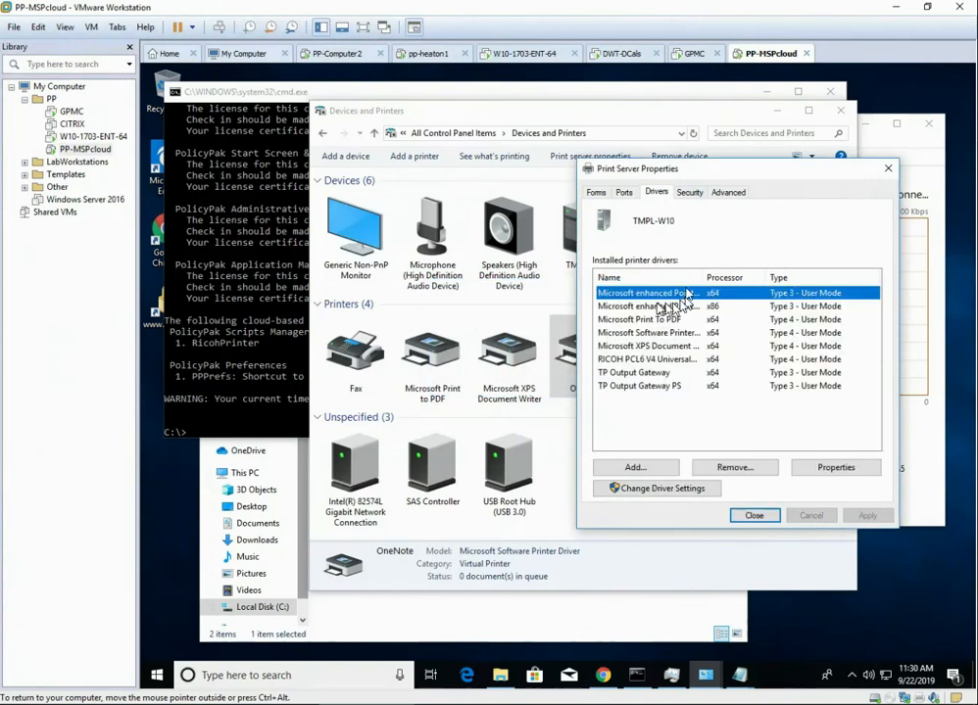
left_click(637, 359)
left_click(749, 466)
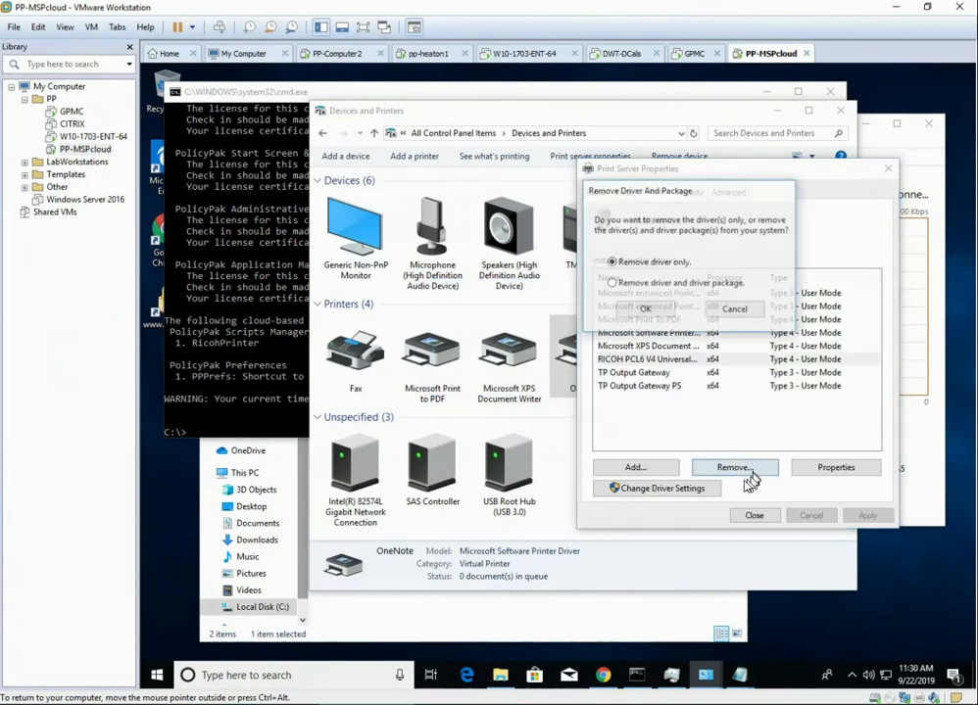
left_click(692, 284)
left_click(670, 310)
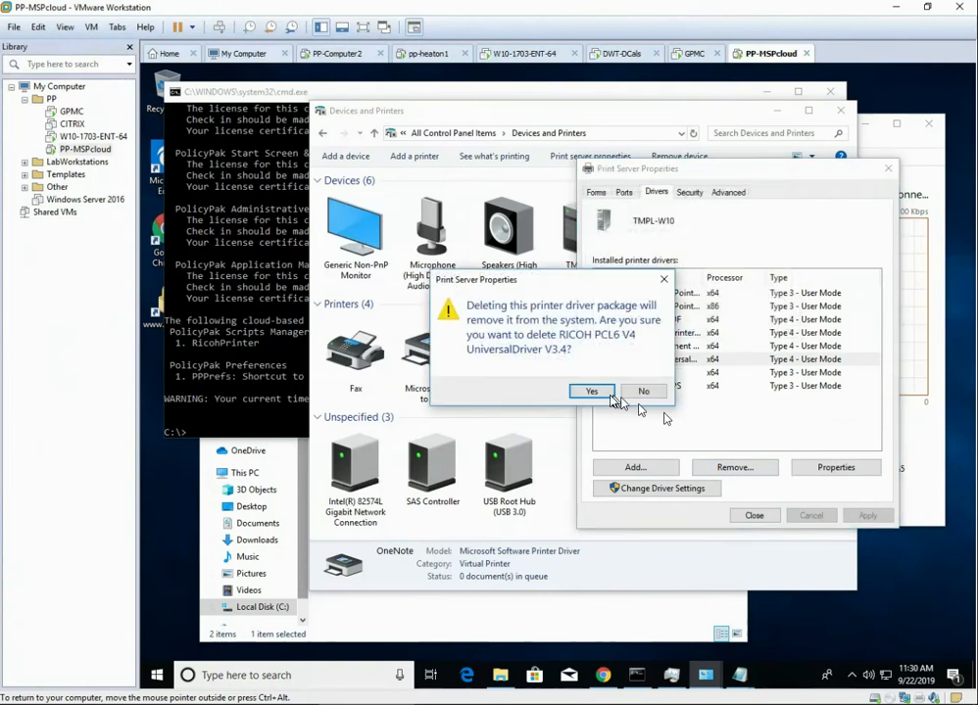
left_click(600, 397)
left_click(676, 410)
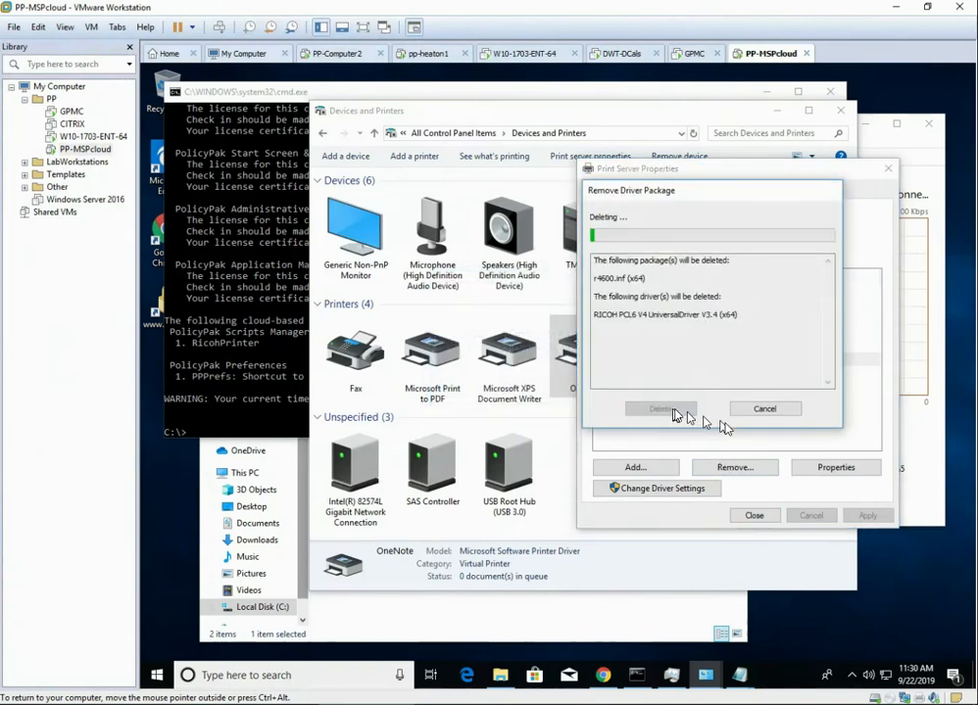
left_click(761, 409)
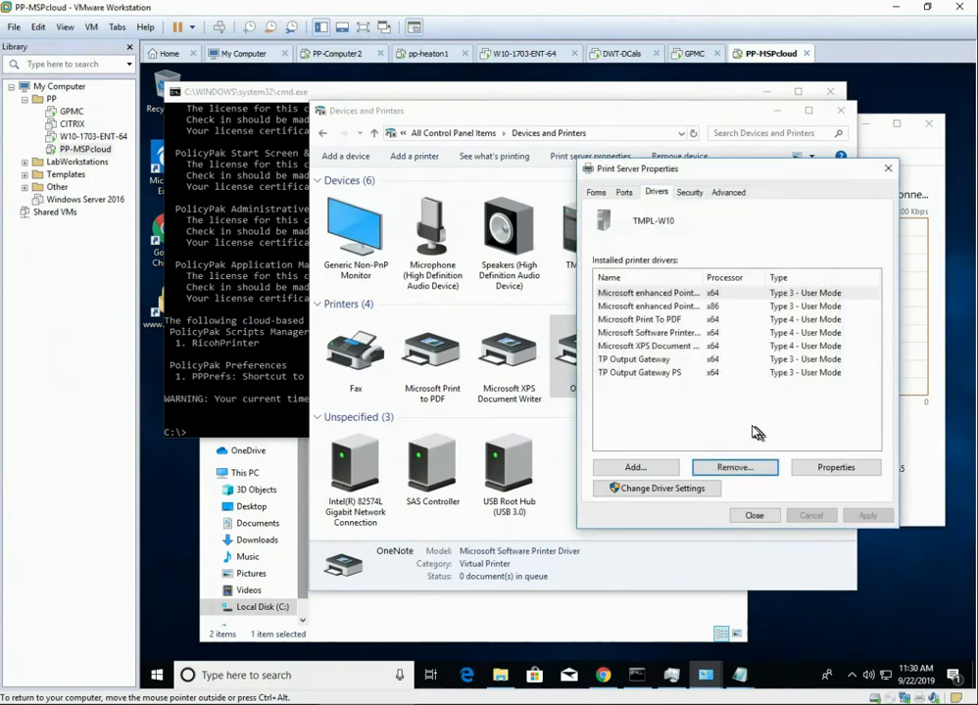
left_click(750, 516)
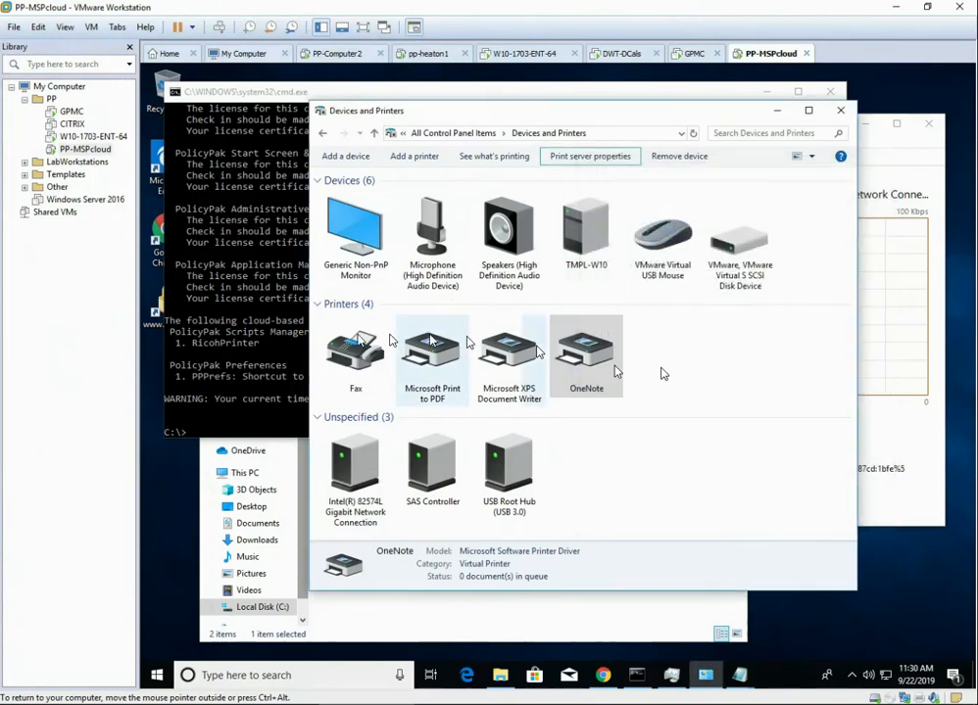
- Run ppcloud /sync in the Command Prompt and bring up the printerdrivers folder in File Explorer
left_click(260, 336)
type("ppcloud /sync")
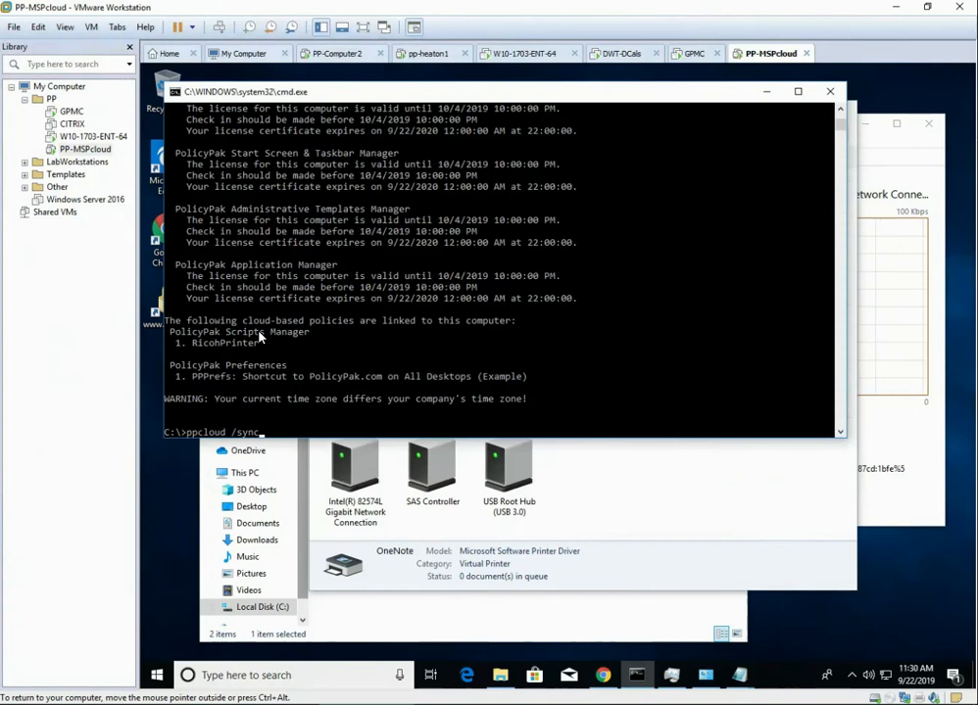
key("Return")
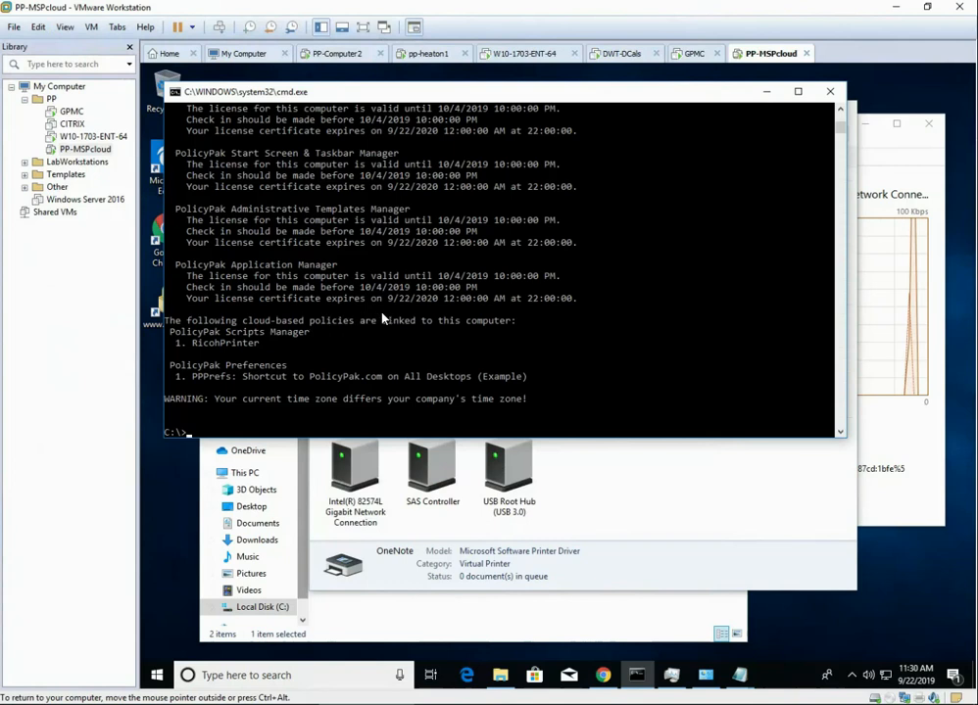
left_click(499, 675)
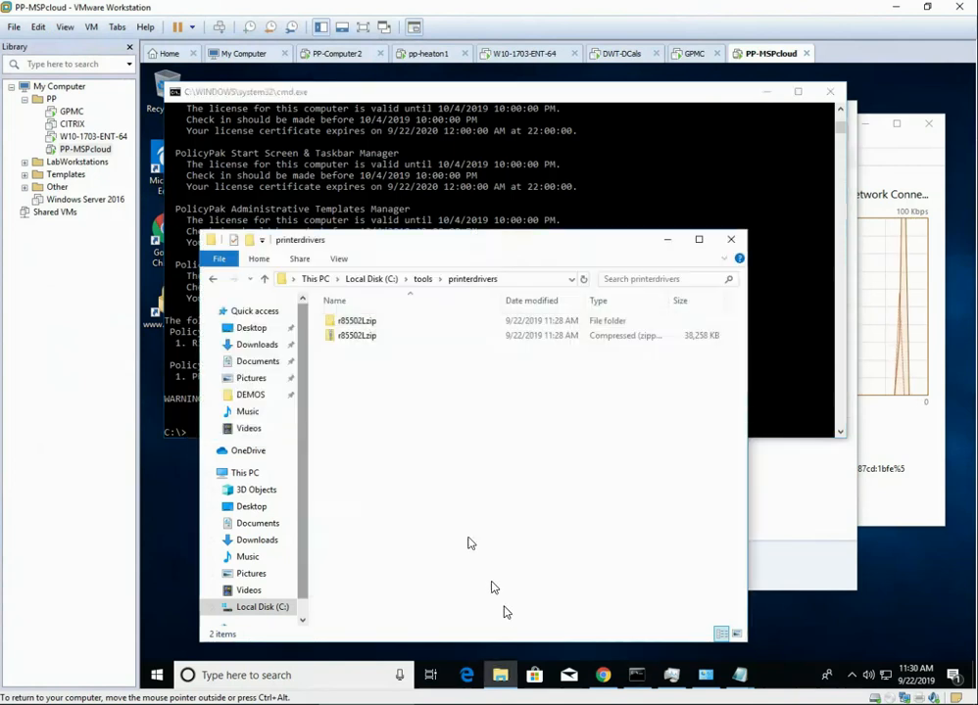
- Check the r85502Lzip archive in the printerdrivers folder, the Ethernet activity in Task Manager, and the printers in Devices and Printers
left_click(365, 337)
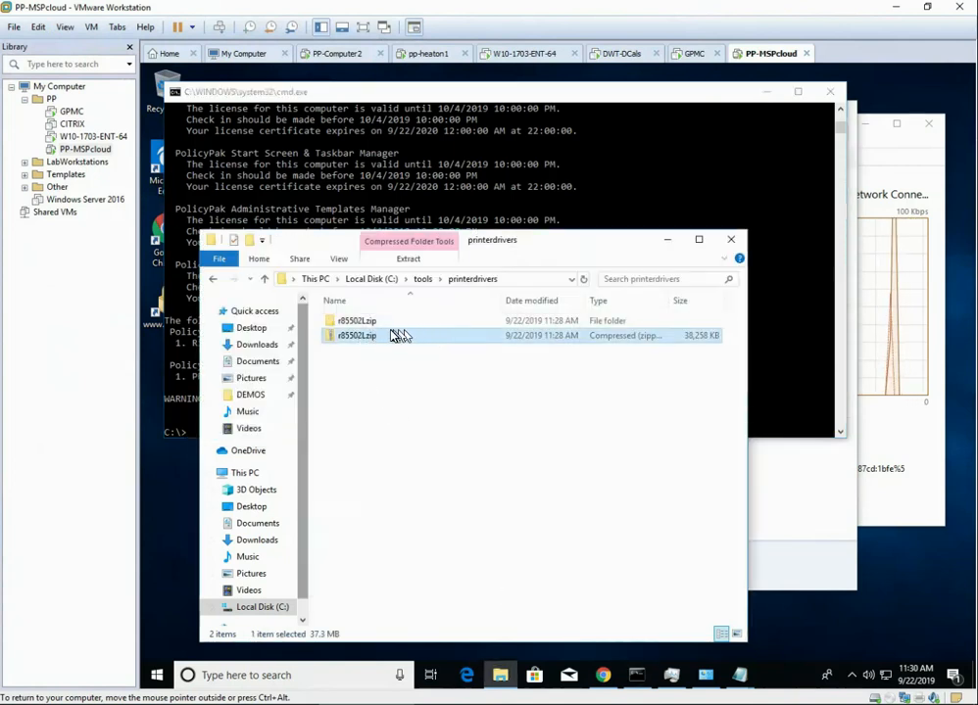
left_click(872, 425)
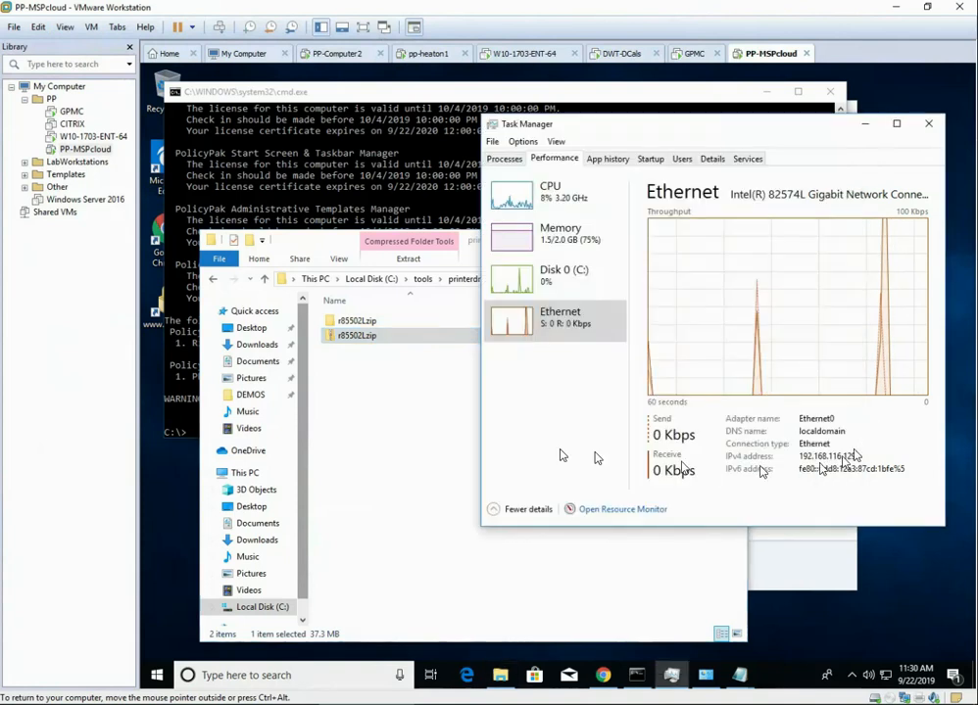
left_click(372, 377)
left_click(905, 446)
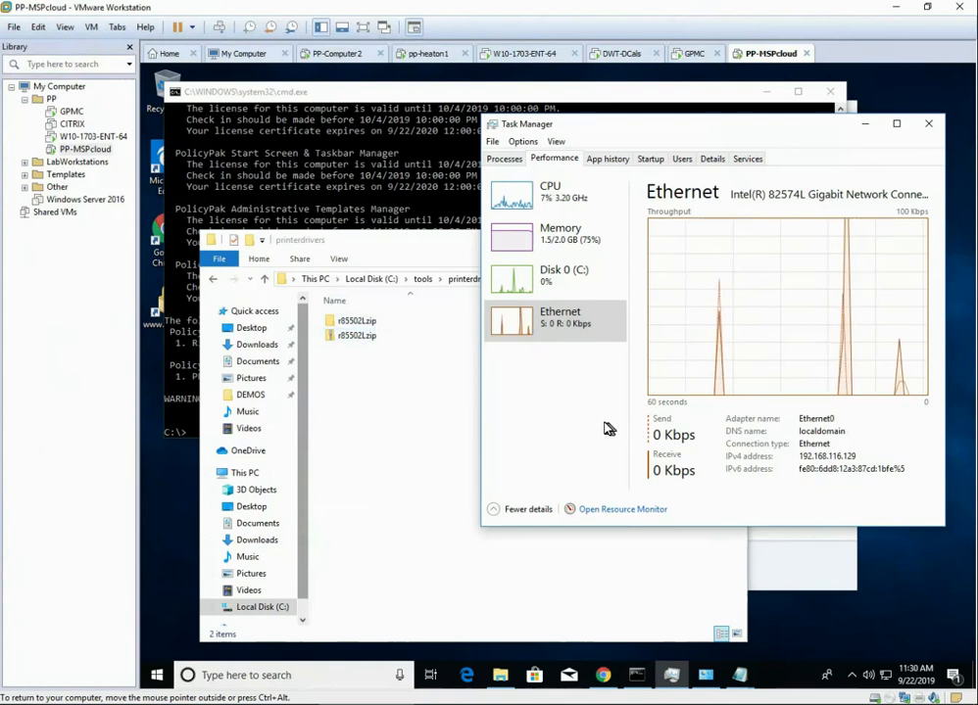
left_click(706, 676)
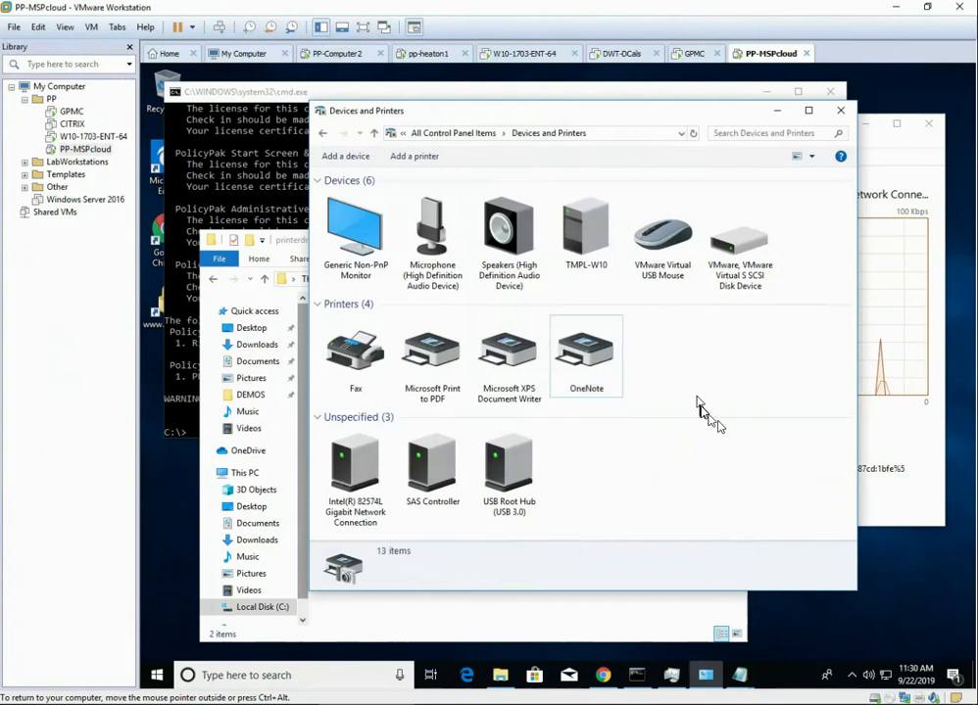
left_click(890, 492)
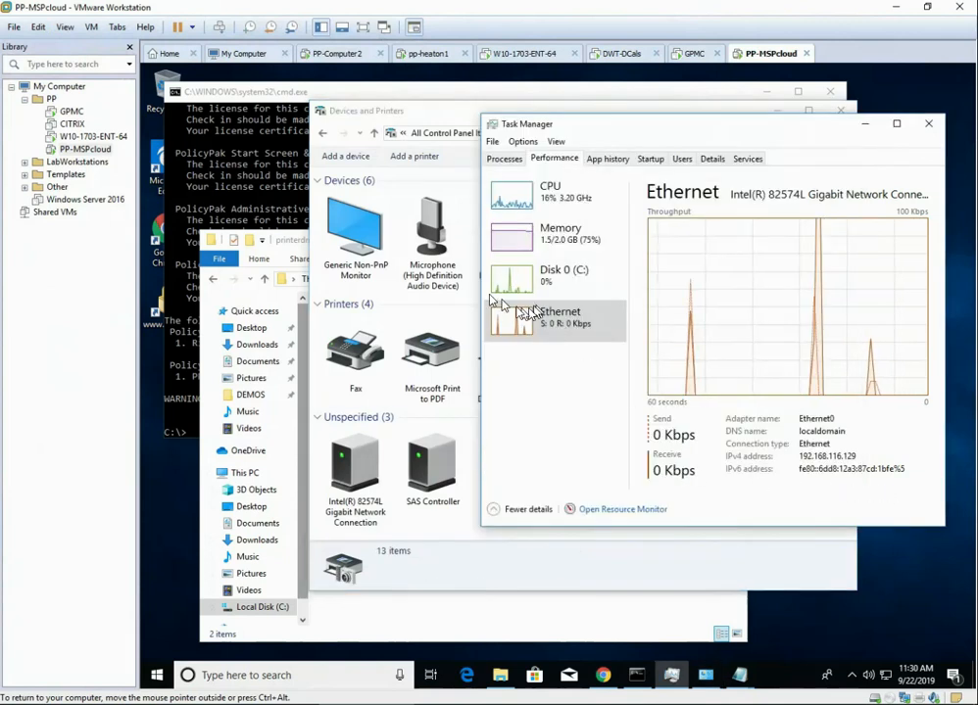
- Run ppupdate /force in the Command Prompt
left_click(249, 160)
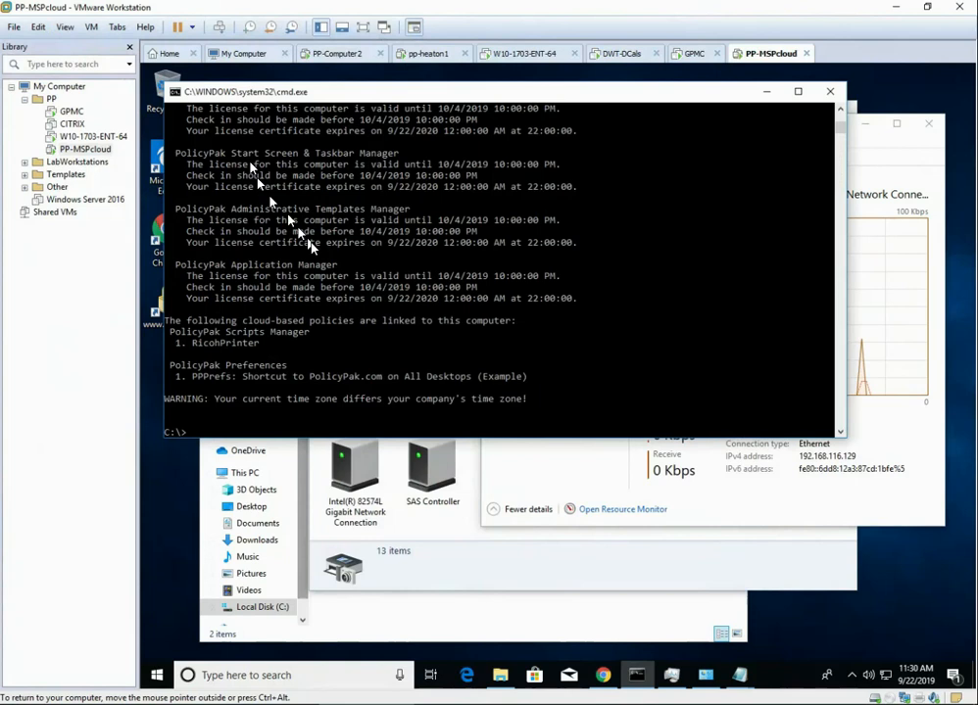
type("p")
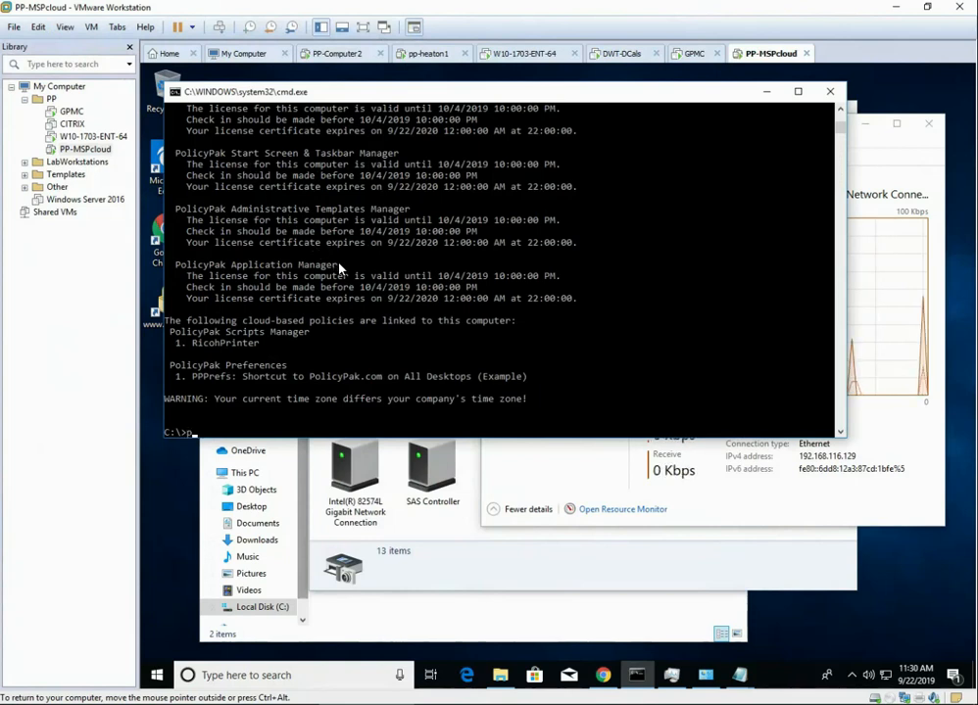
type("pupdate /for")
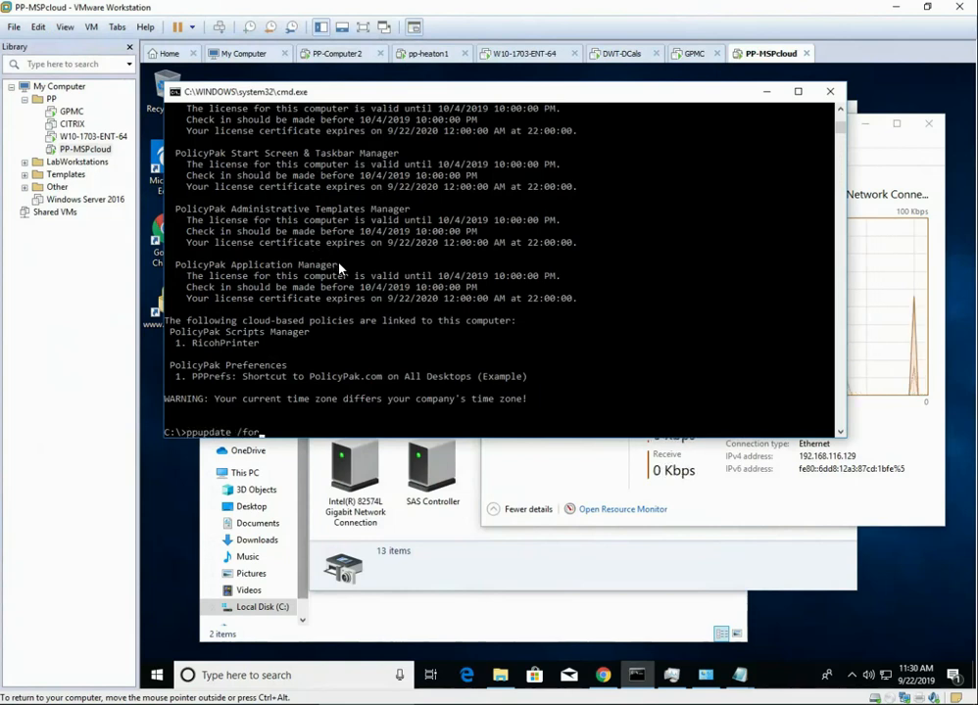
type("ce")
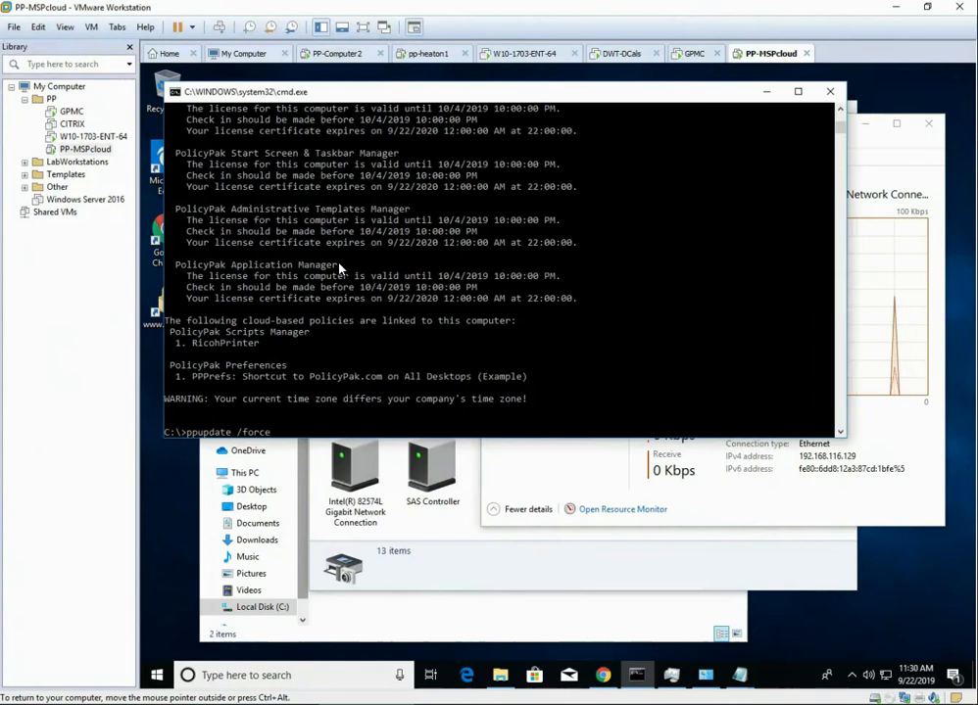
key("Return")
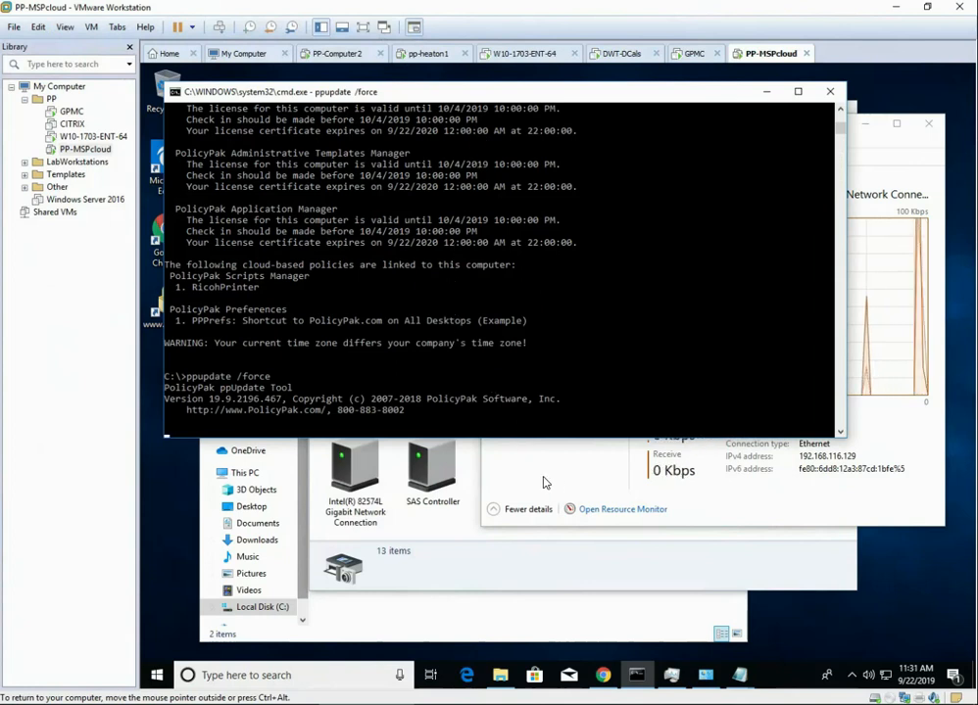
- Check Task Manager and inspect the r85502Lzip archive in the printerdrivers folder while the update runs
left_click(548, 478)
left_click(453, 618)
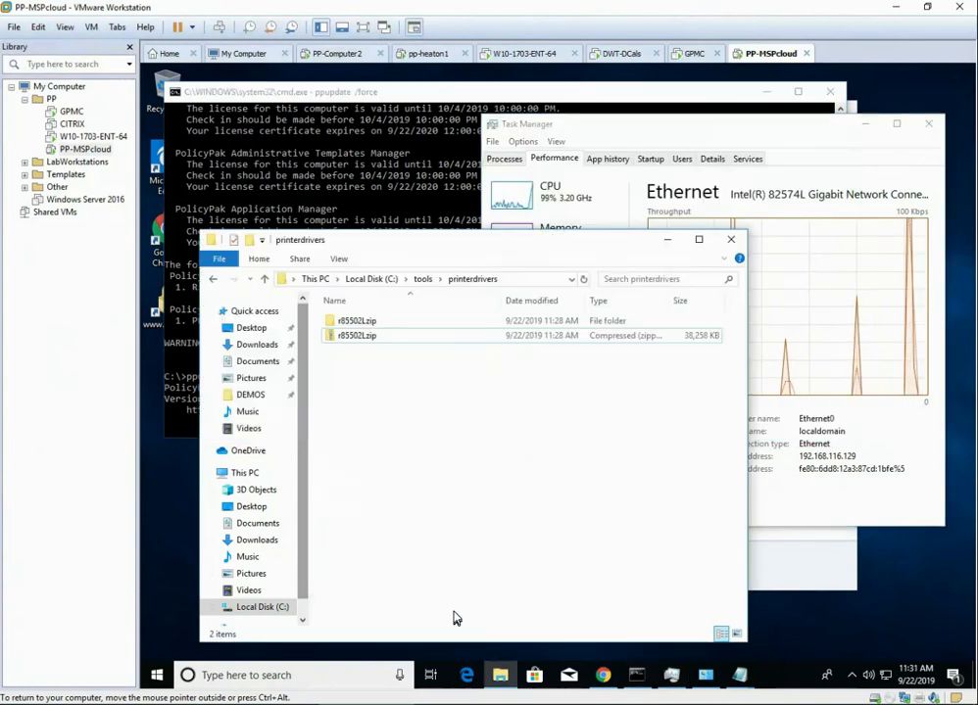
left_click(381, 342)
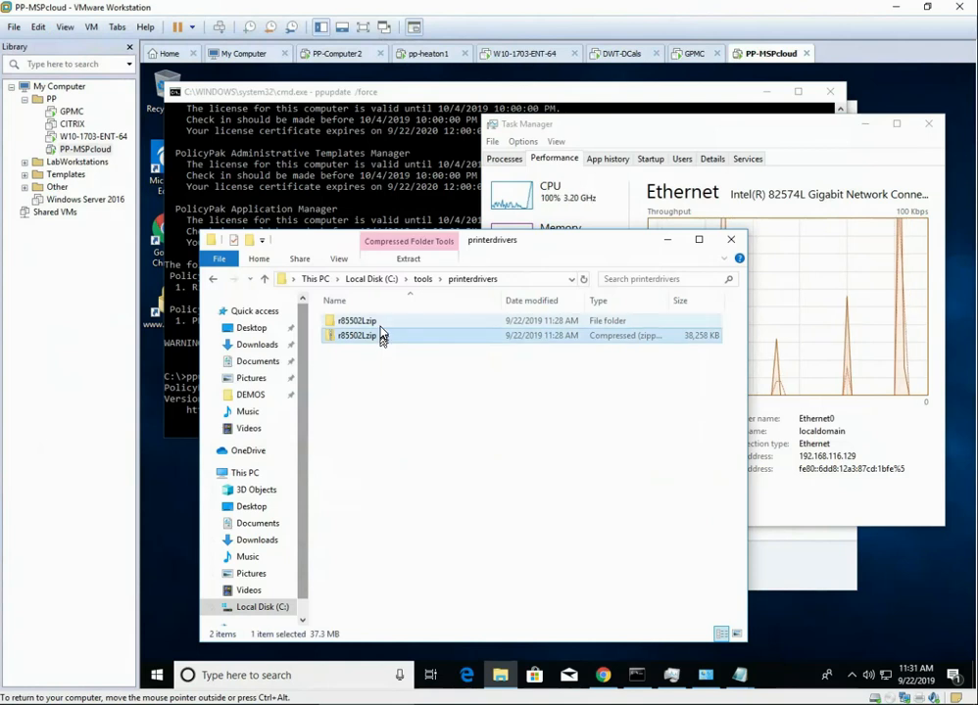
- Check the RICOH C3000 PCL6 V4 printer, its port and its driver in the print server properties, and return to the Command Prompt
left_click(554, 152)
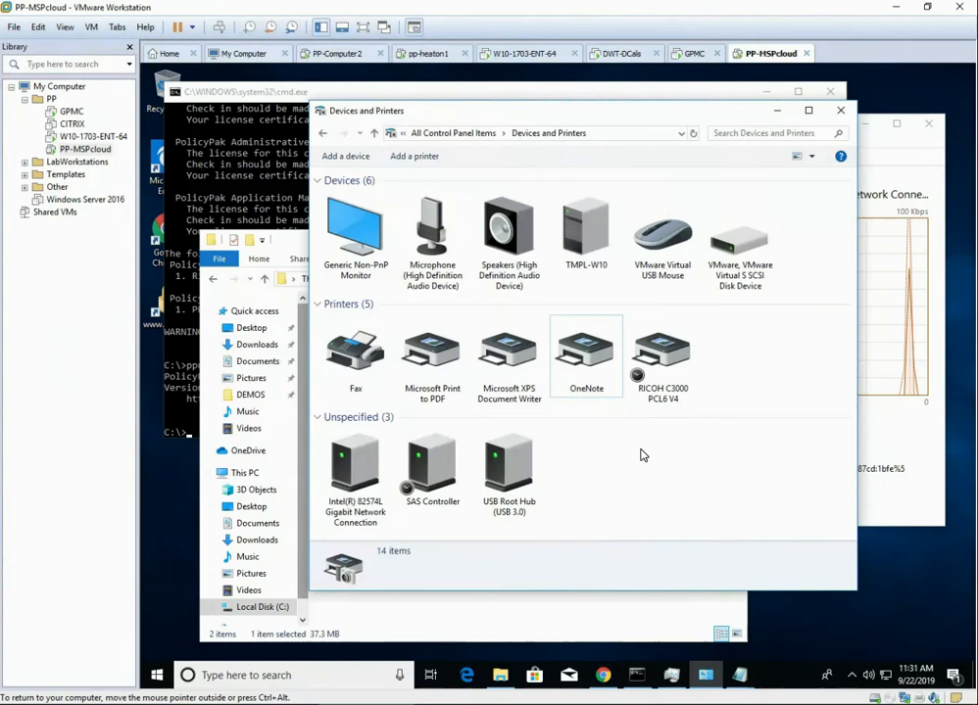
left_click(661, 351)
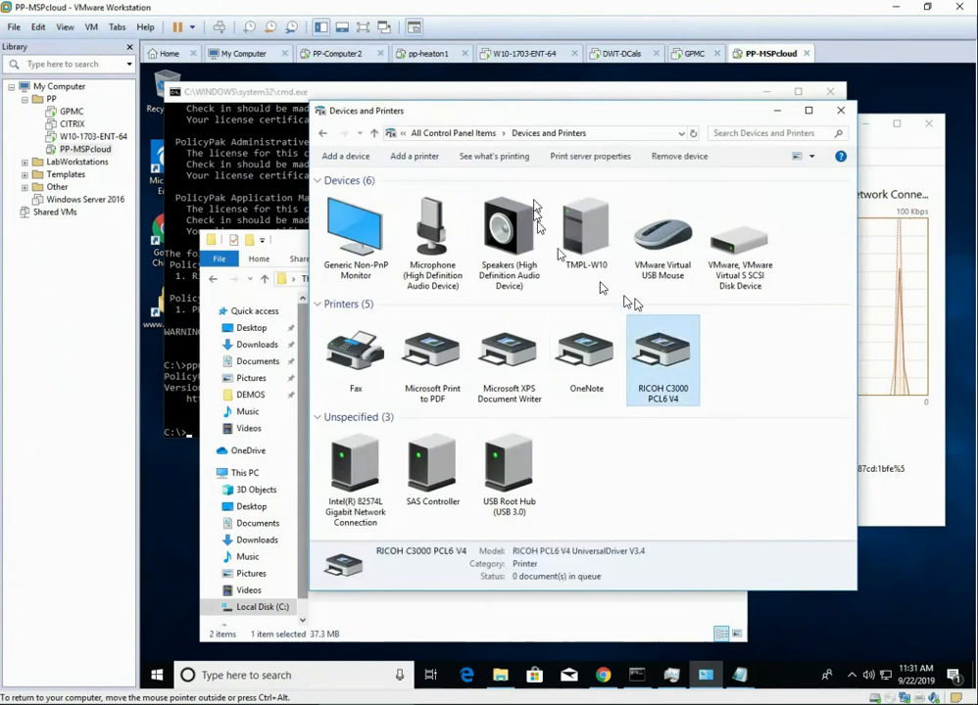
left_click(589, 156)
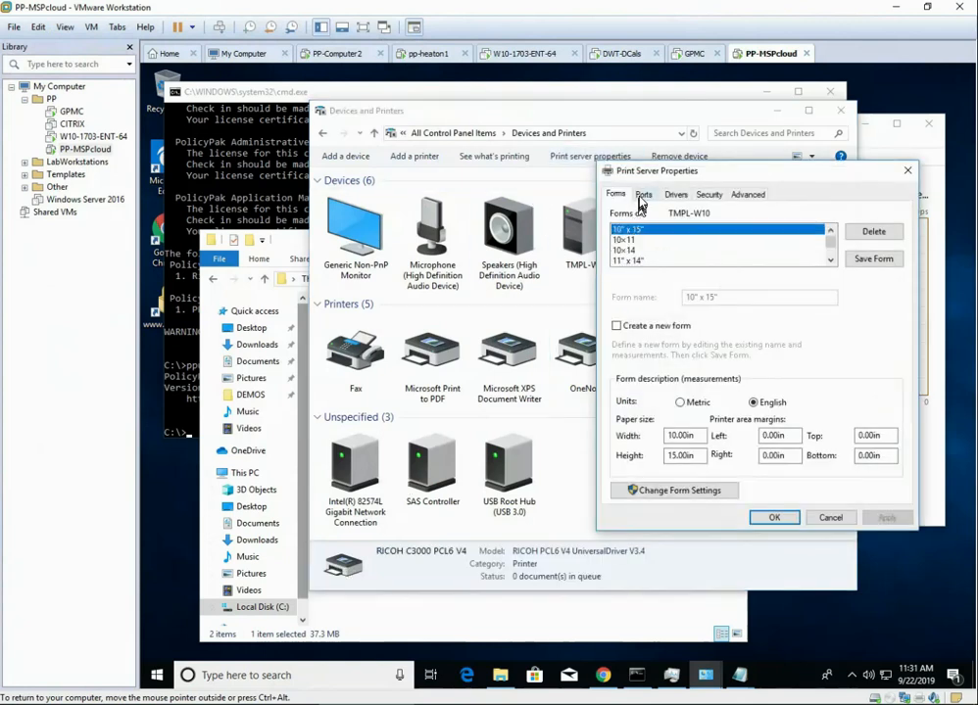
left_click(641, 195)
scroll(701, 343, "down", 1)
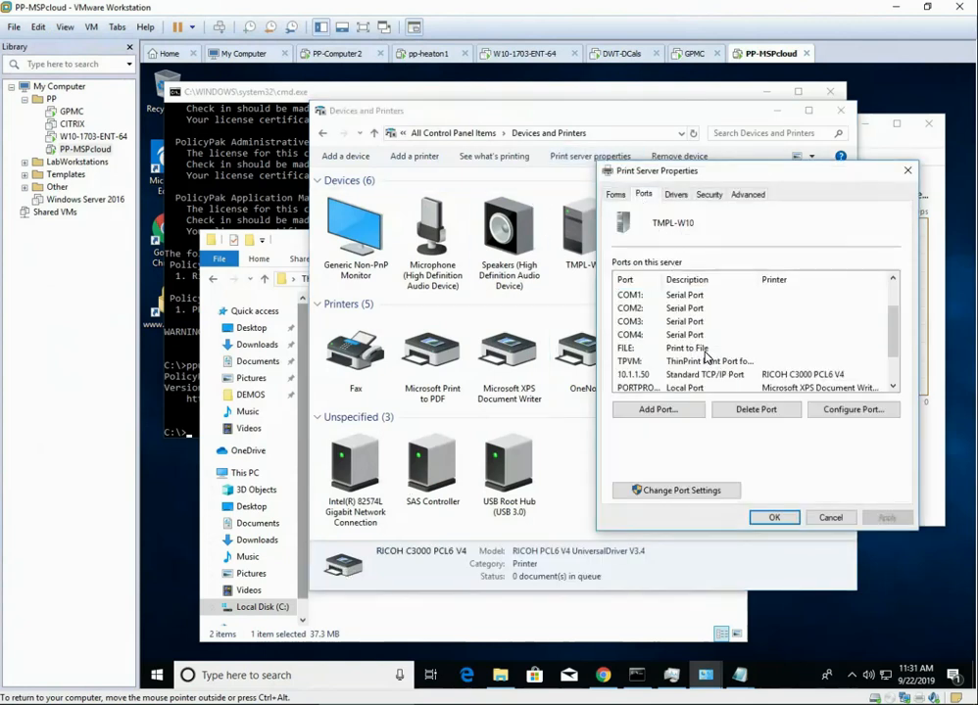
left_click(676, 195)
left_click(656, 361)
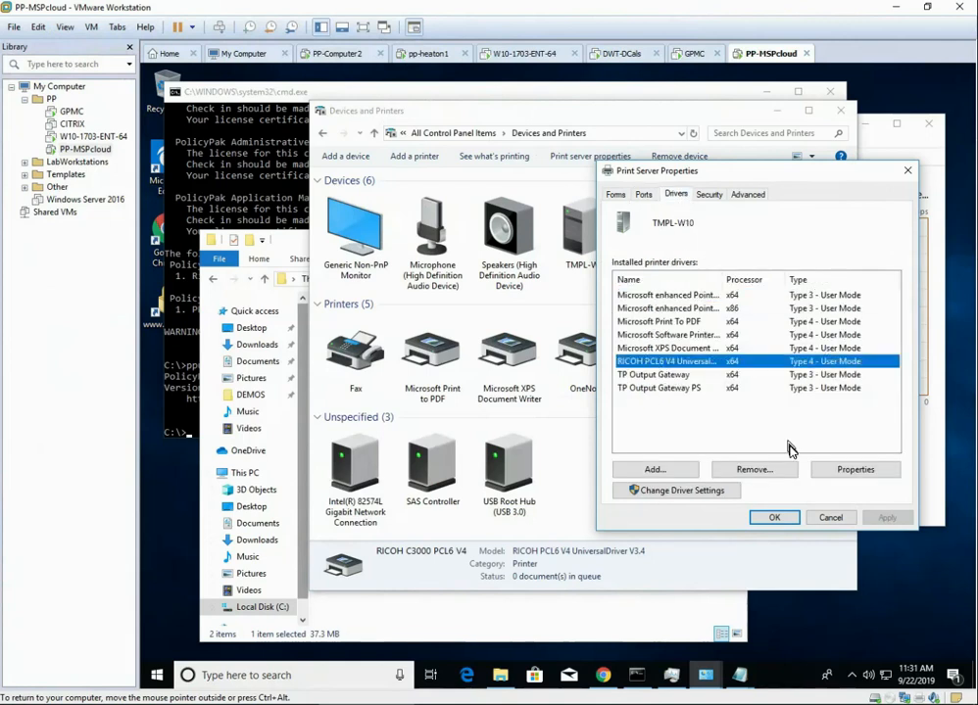
left_click(831, 517)
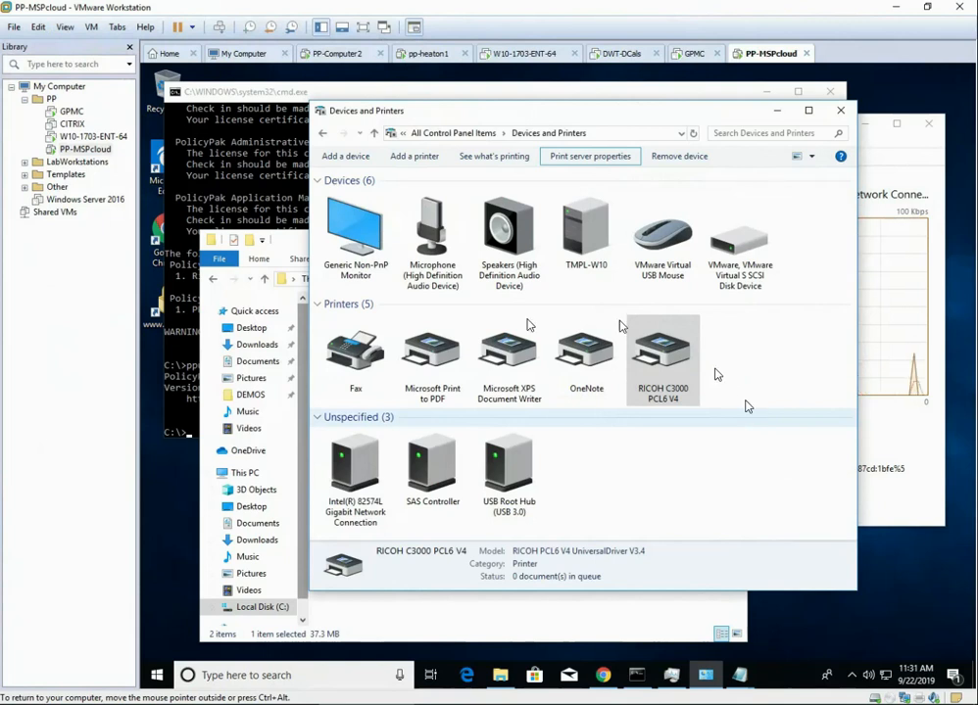
left_click(264, 165)
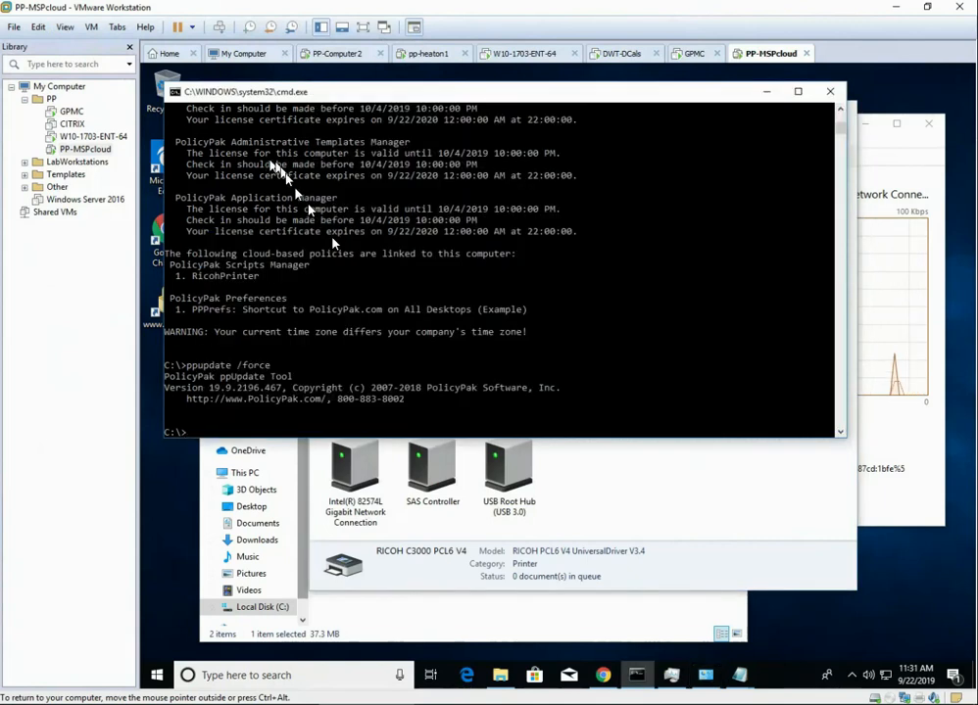